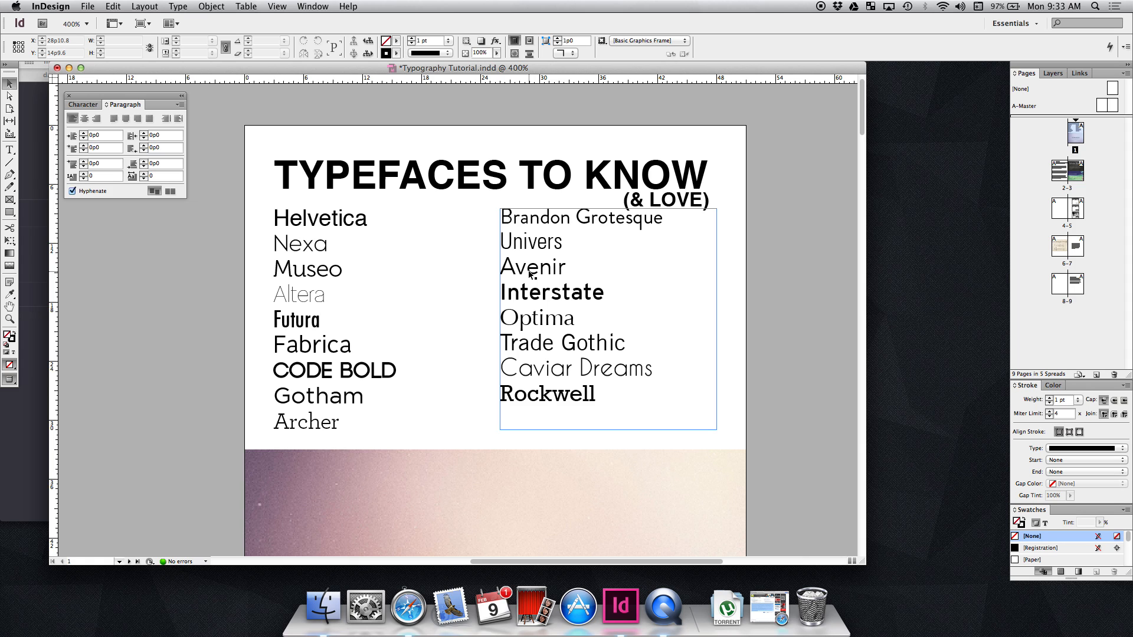
pyautogui.click(366, 269)
pyautogui.click(250, 285)
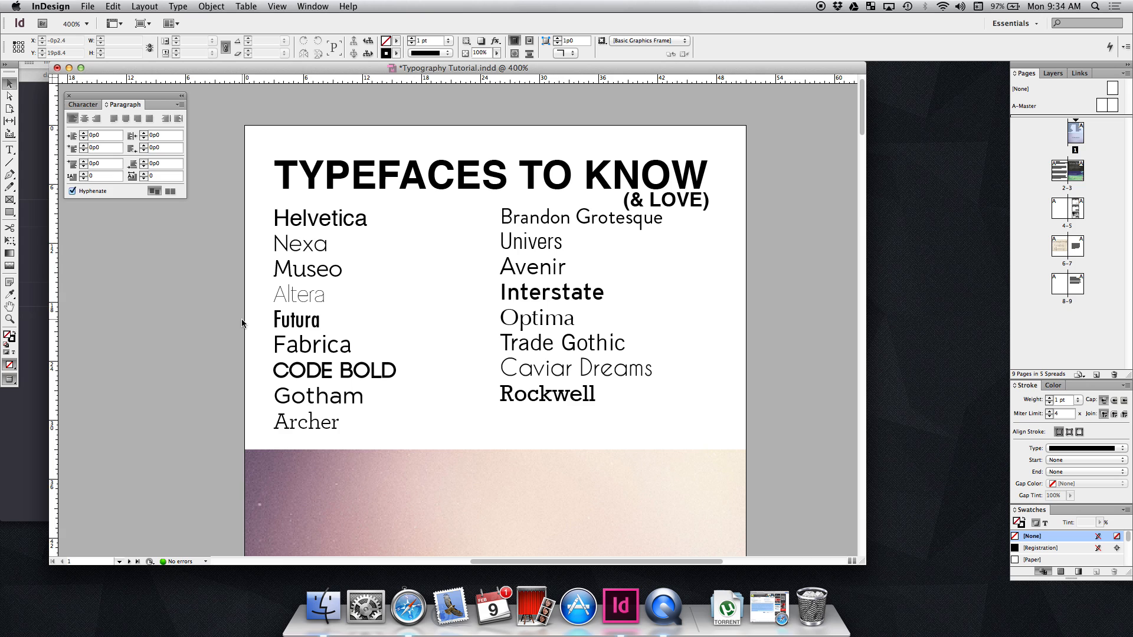
# Step: Switch to Safari and look through the font categories and recently added fonts on the dafont.com home page
pyautogui.hotkey('ctrl', 'Up')
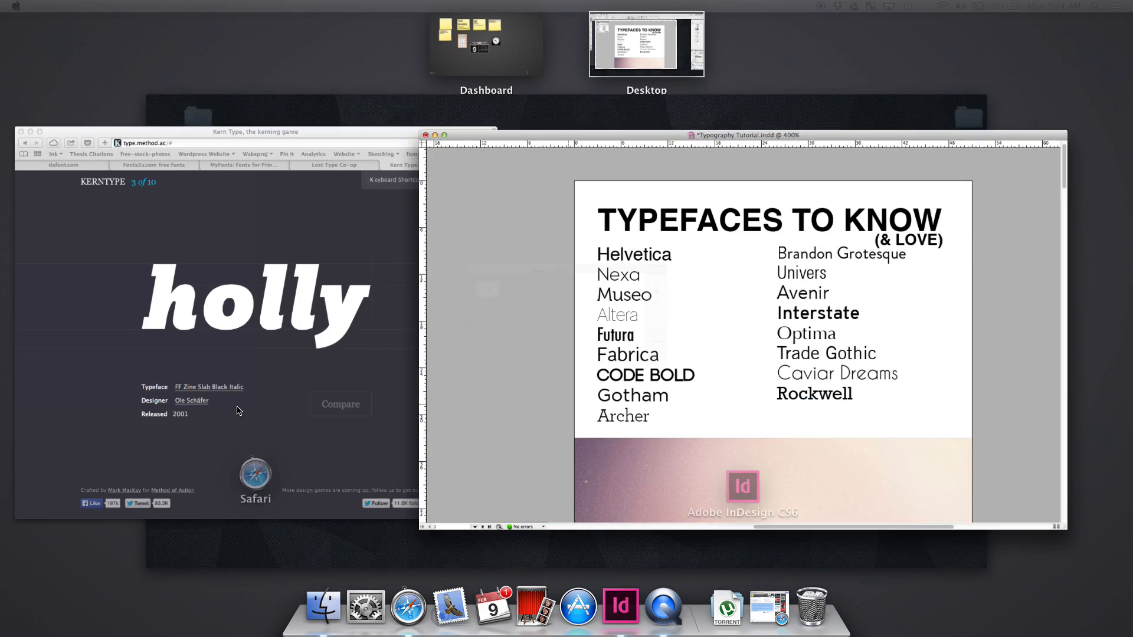
pyautogui.click(342, 362)
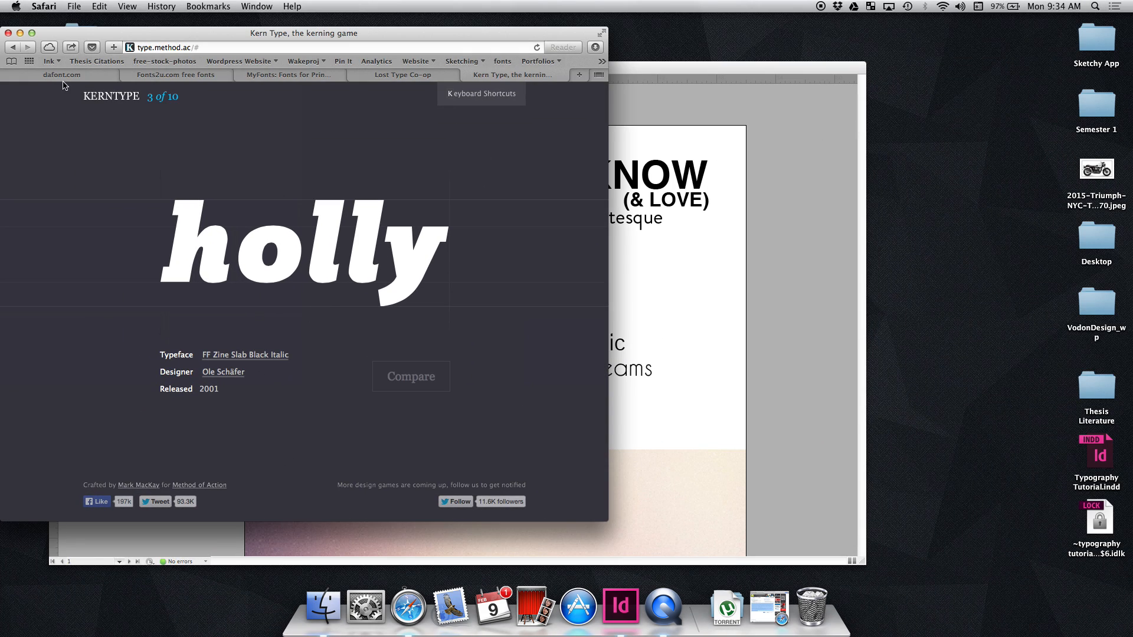
pyautogui.click(65, 77)
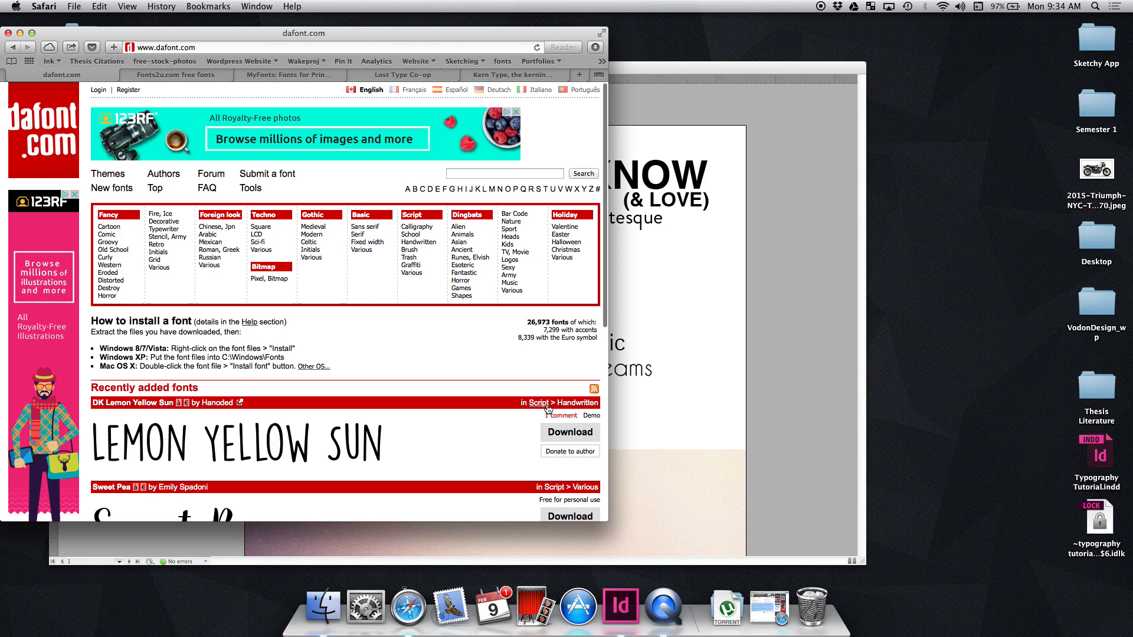
pyautogui.scroll(-3, 525, 457)
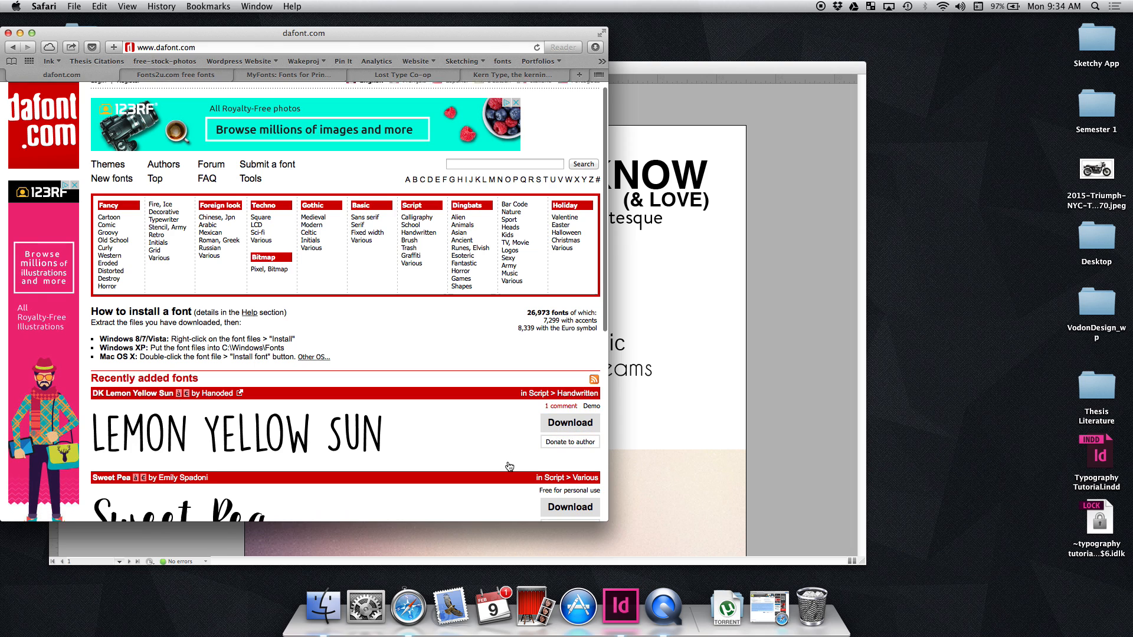
pyautogui.scroll(-3, 578, 434)
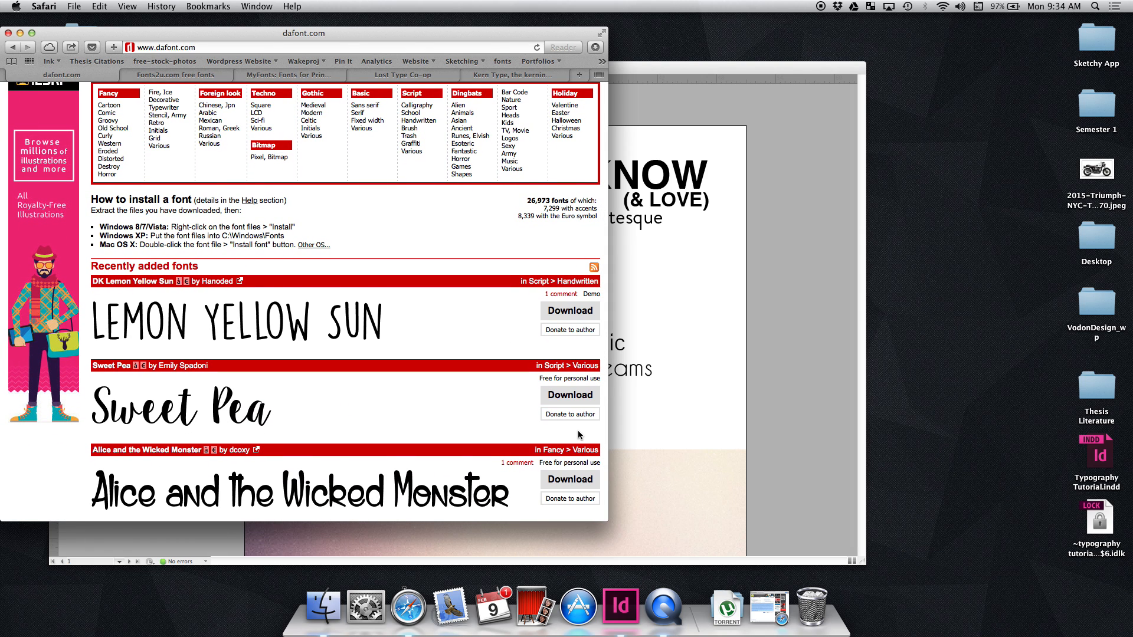
pyautogui.scroll(6, 578, 430)
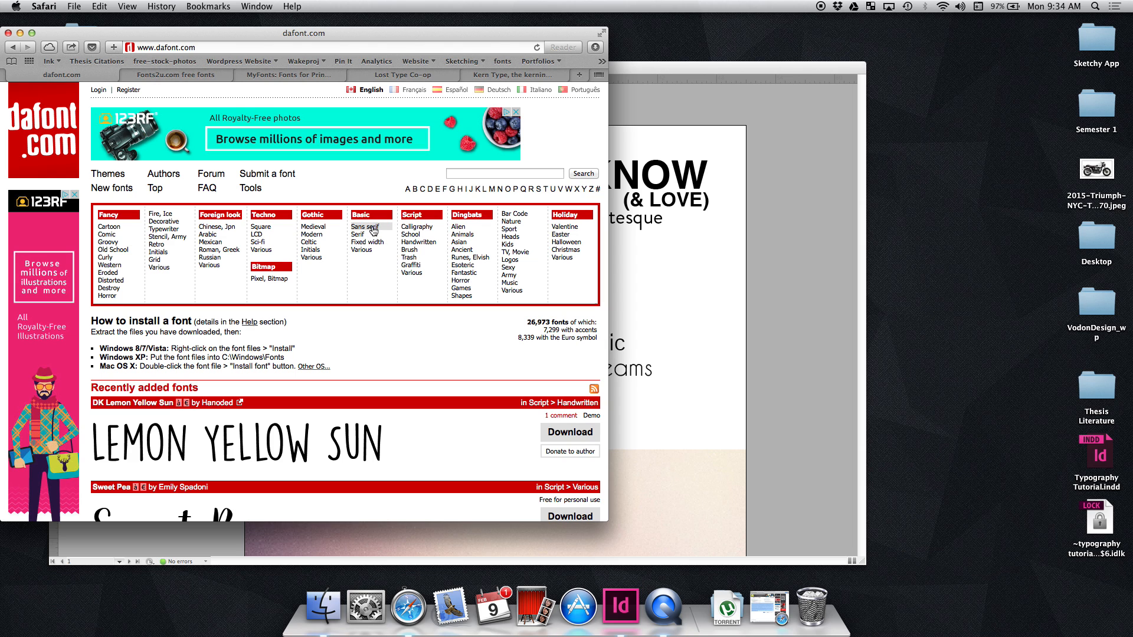
# Step: View the already opened Fonts2u and MyFonts home pages
pyautogui.click(189, 75)
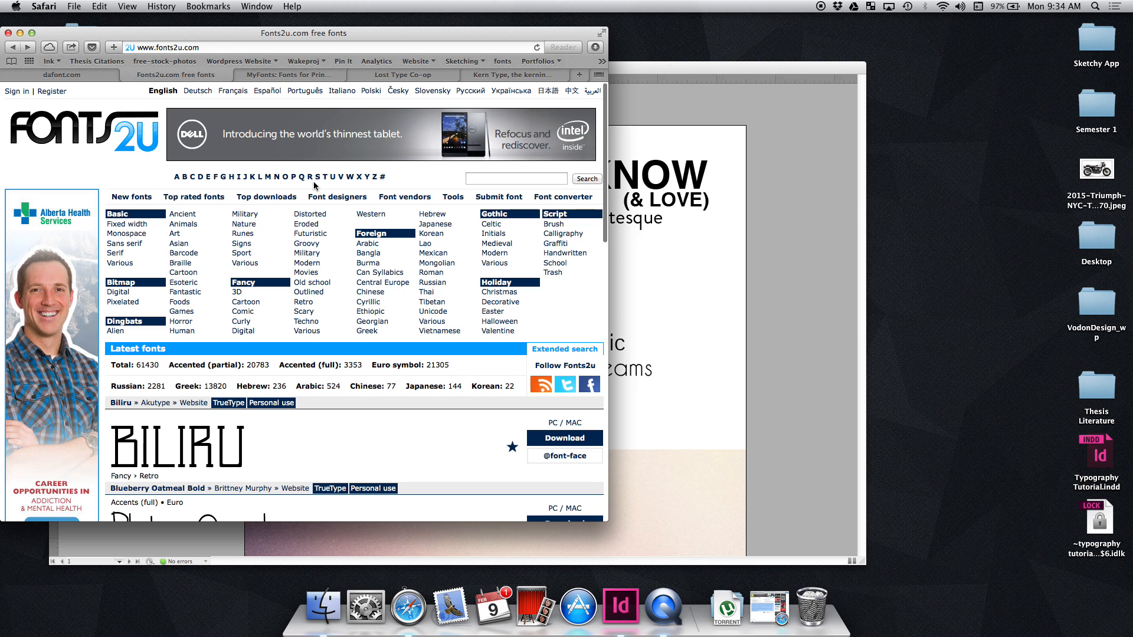
pyautogui.click(293, 76)
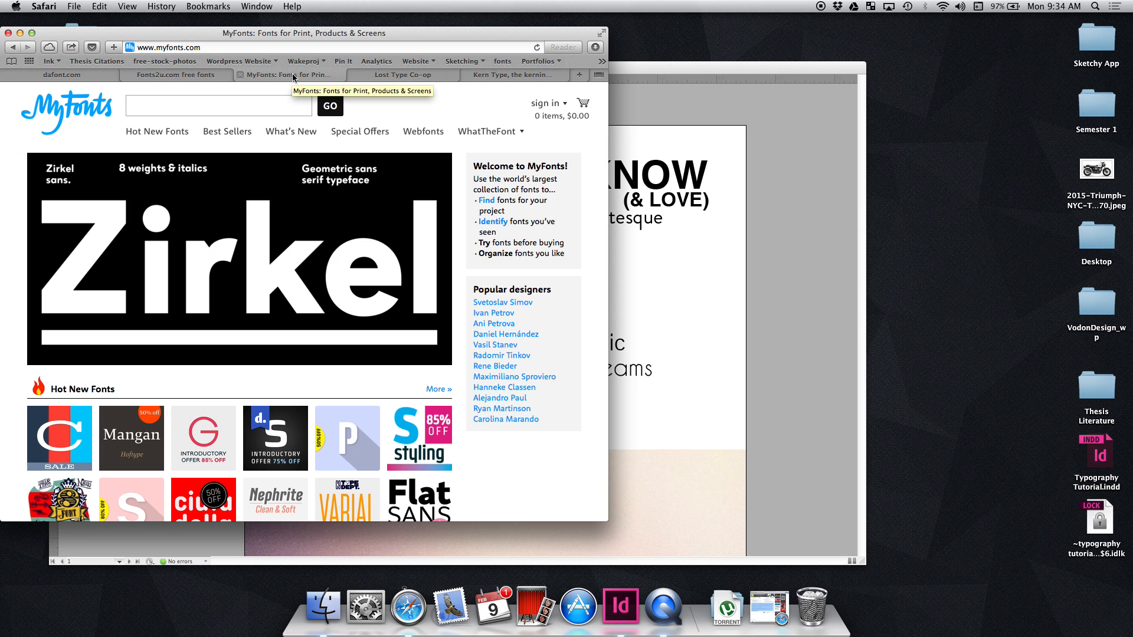
pyautogui.scroll(-5, 295, 236)
pyautogui.scroll(5, 371, 359)
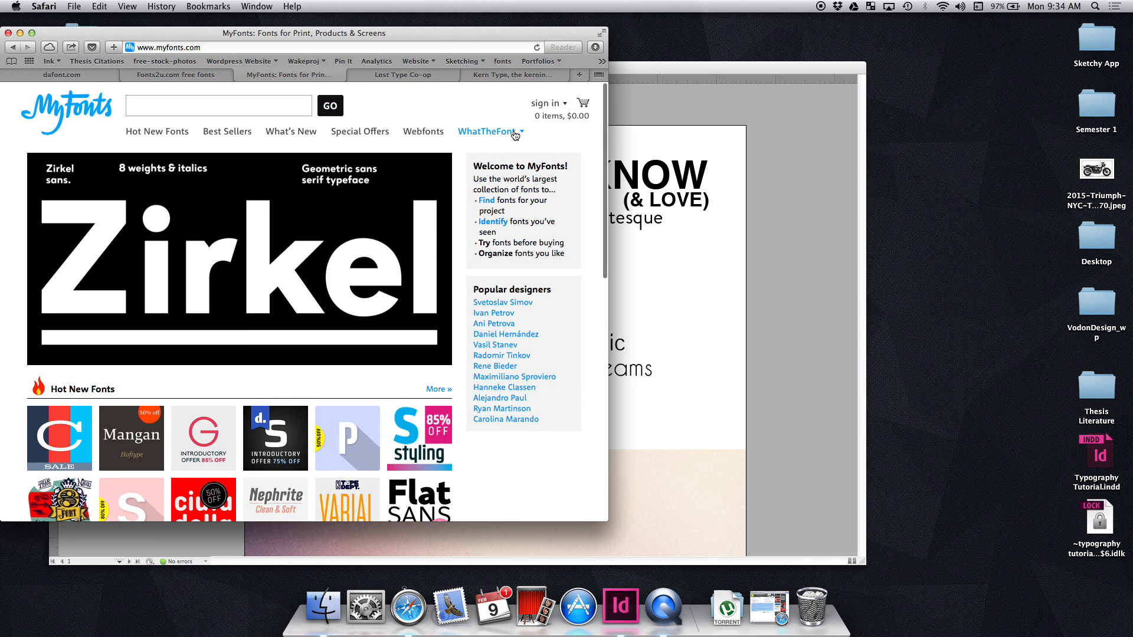
# Step: Open WhatTheFont on the MyFonts site and read its image submission form and tips for optimal results
pyautogui.moveTo(515, 135)
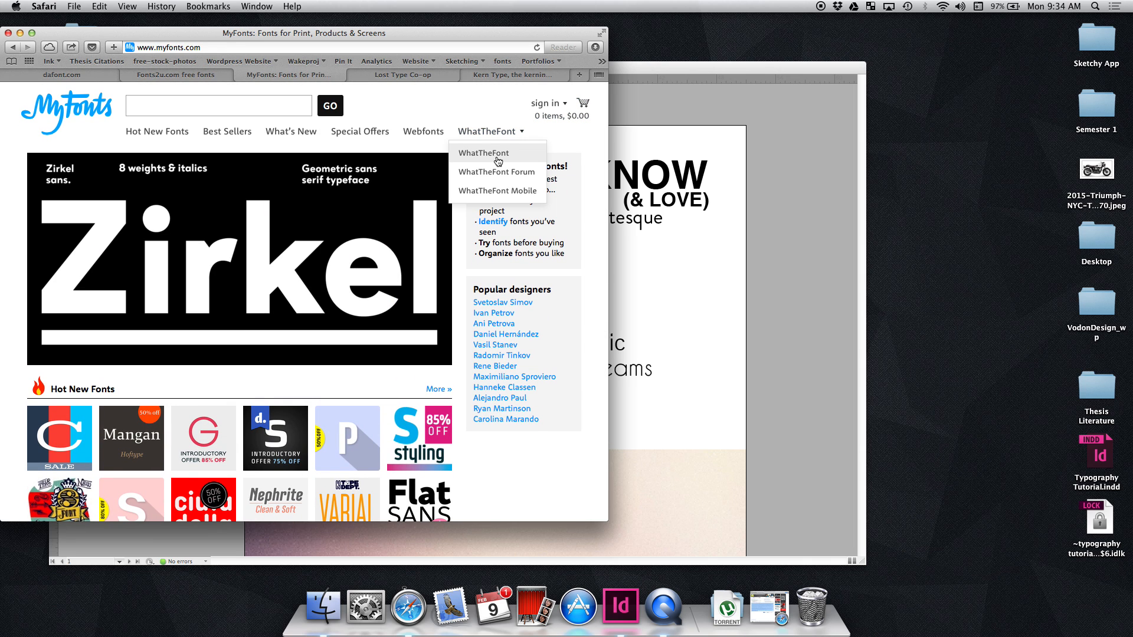
pyautogui.click(498, 157)
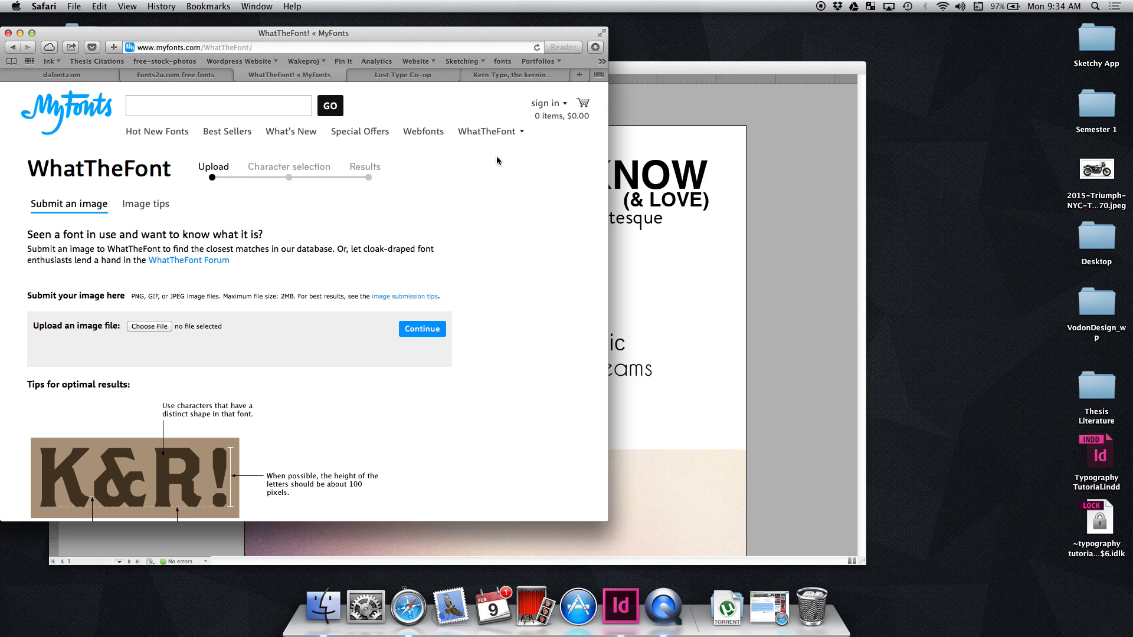
pyautogui.scroll(-1, 229, 395)
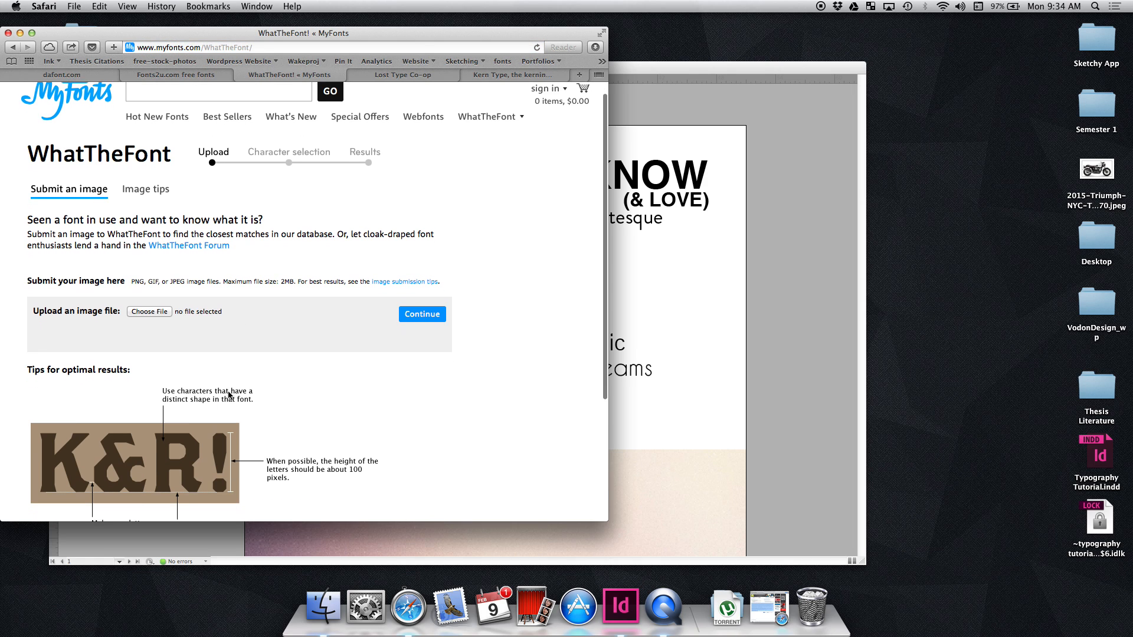
pyautogui.scroll(-1, 229, 394)
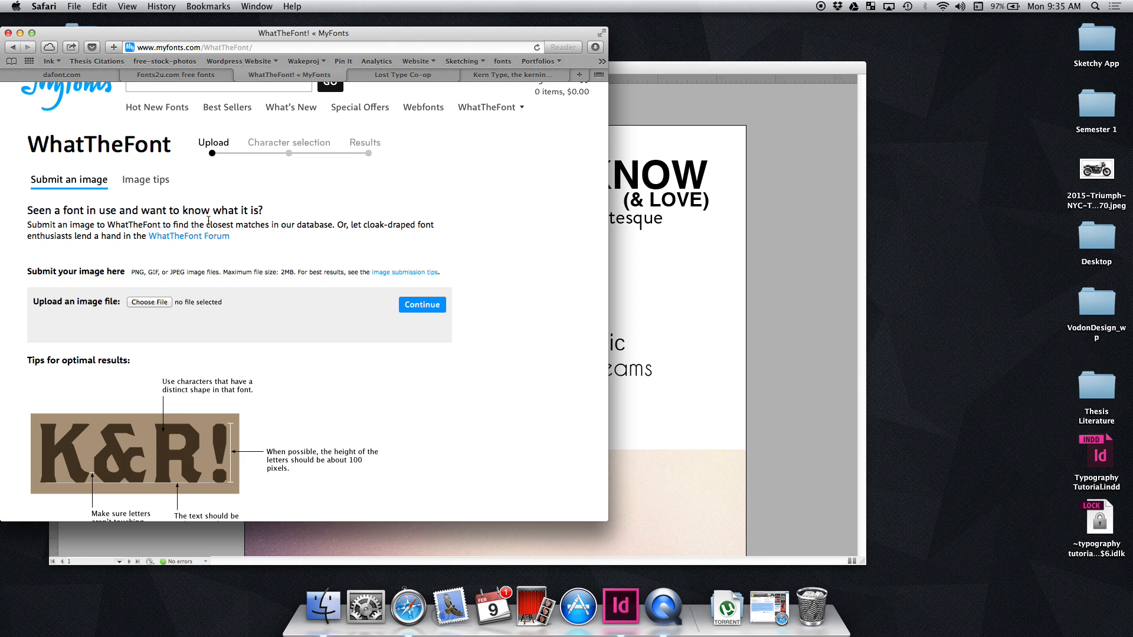
pyautogui.scroll(-5, 264, 282)
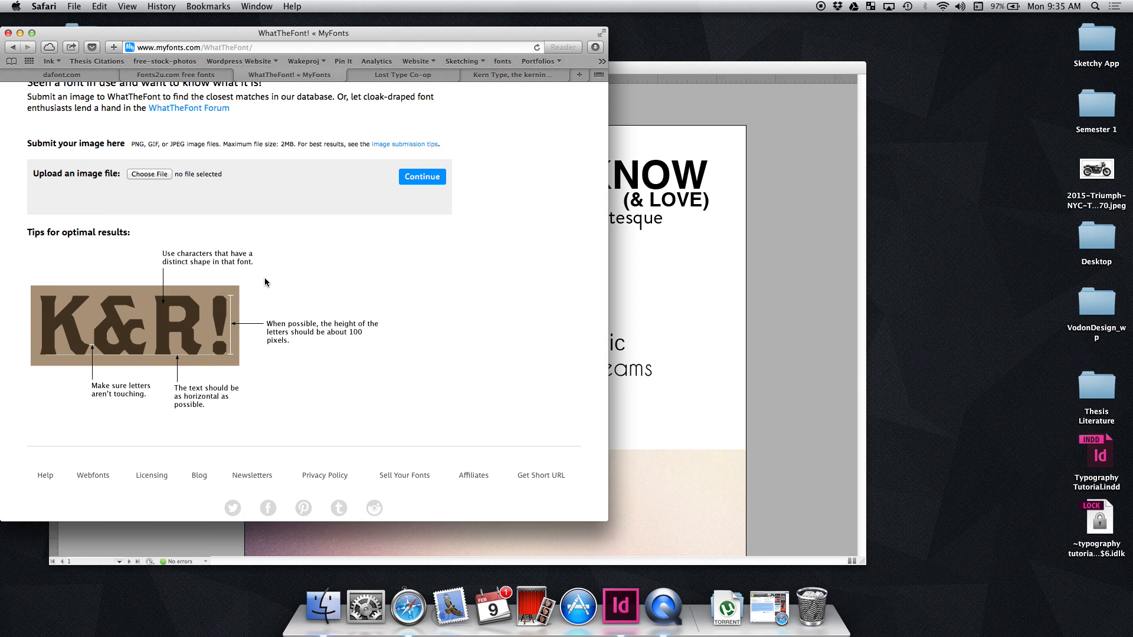
pyautogui.scroll(5, 265, 282)
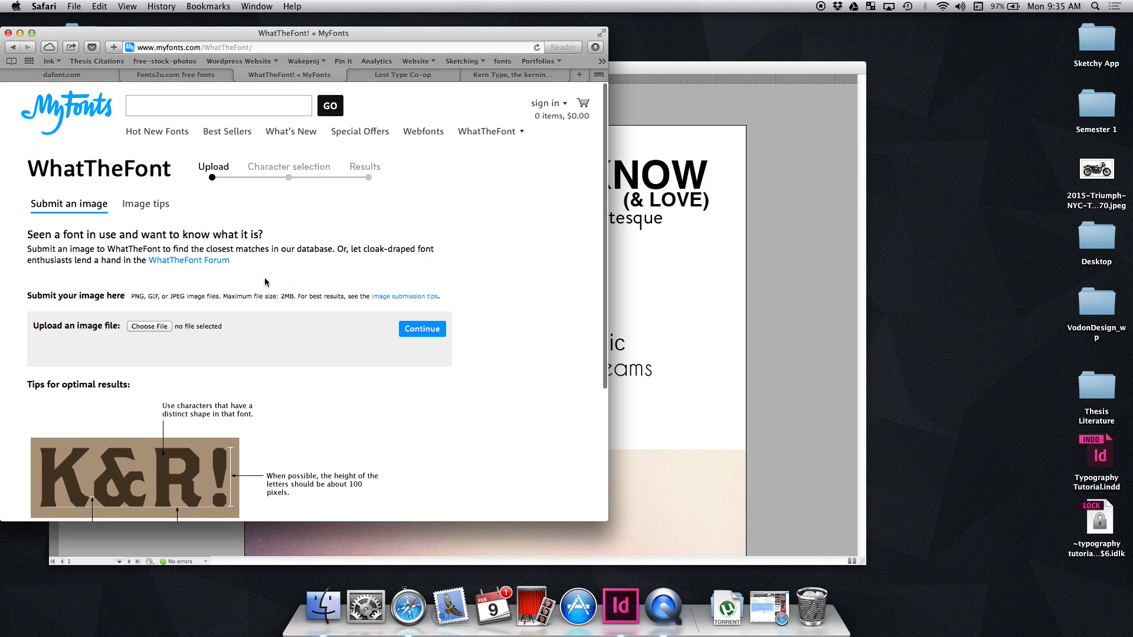
# Step: Open the Enemy font's page on the Lost Type Co-op site and review its licensing and download options
pyautogui.click(408, 75)
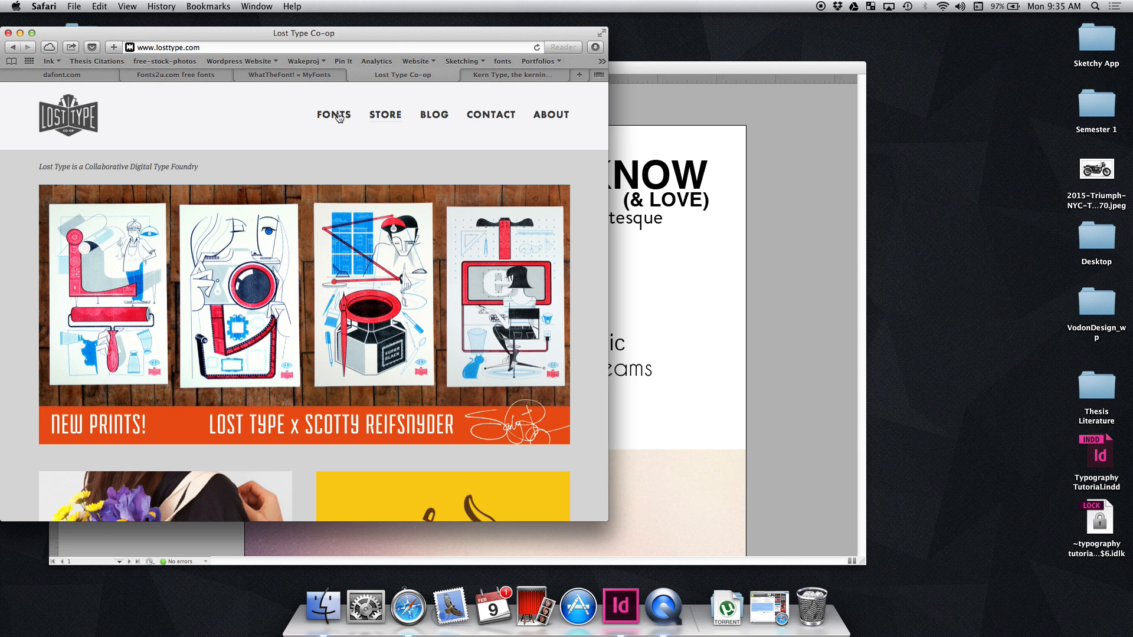
pyautogui.scroll(-10, 324, 175)
pyautogui.click(202, 313)
pyautogui.click(446, 437)
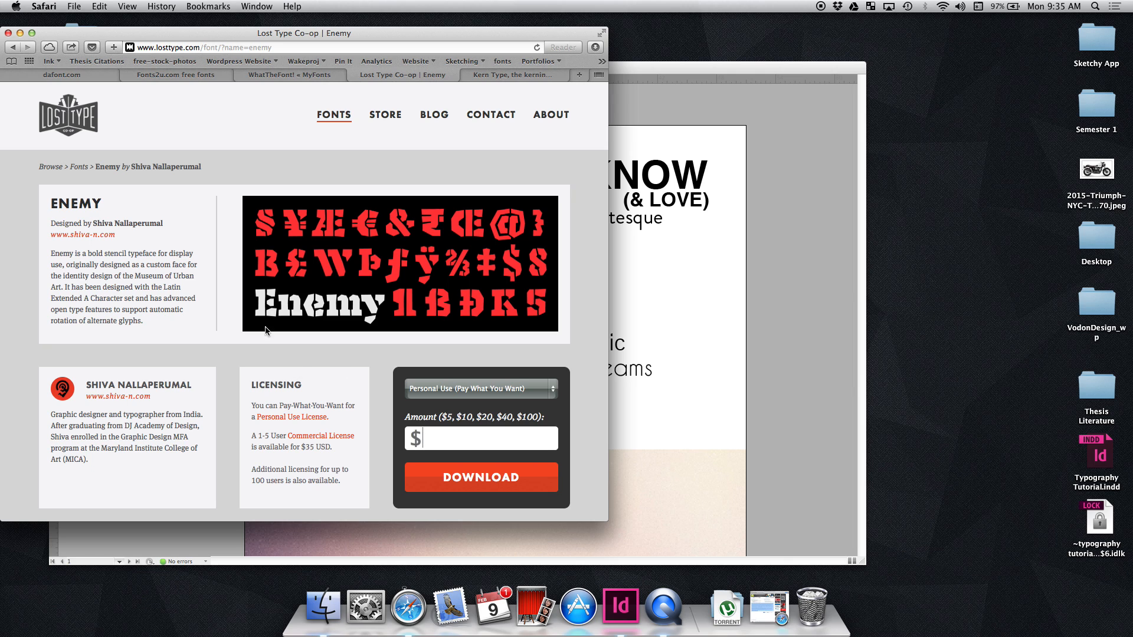
pyautogui.scroll(-3, 290, 180)
pyautogui.scroll(3, 290, 180)
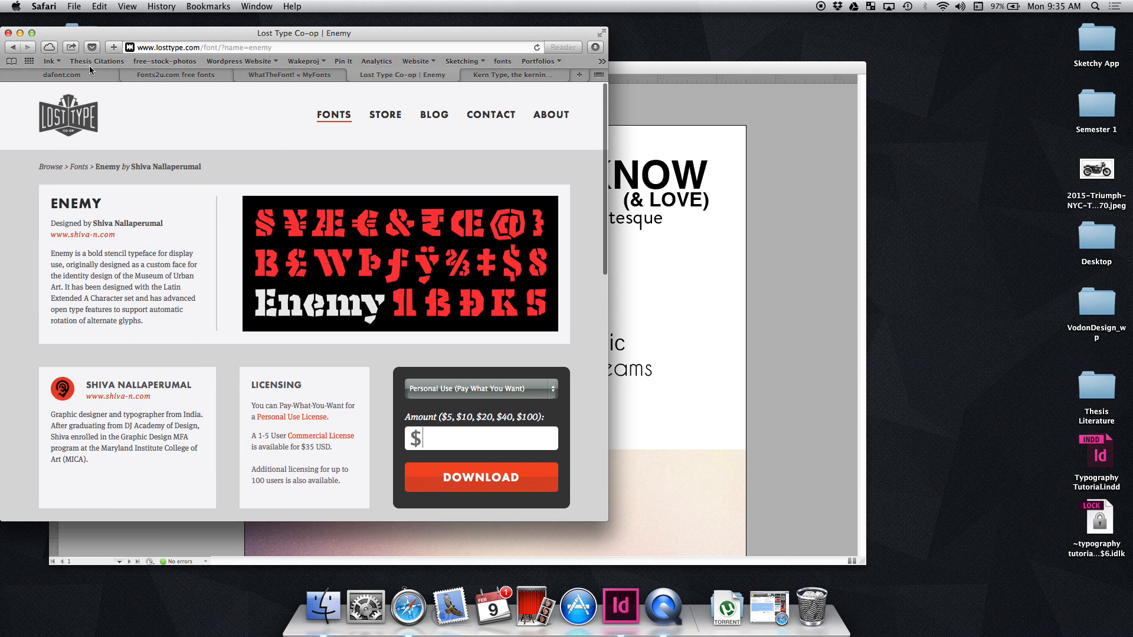
# Step: Bring back the dafont.com page, then switch to InDesign and view the Getting Addicted quote image on page 1
pyautogui.click(73, 77)
pyautogui.hotkey('ctrl', 'Up')
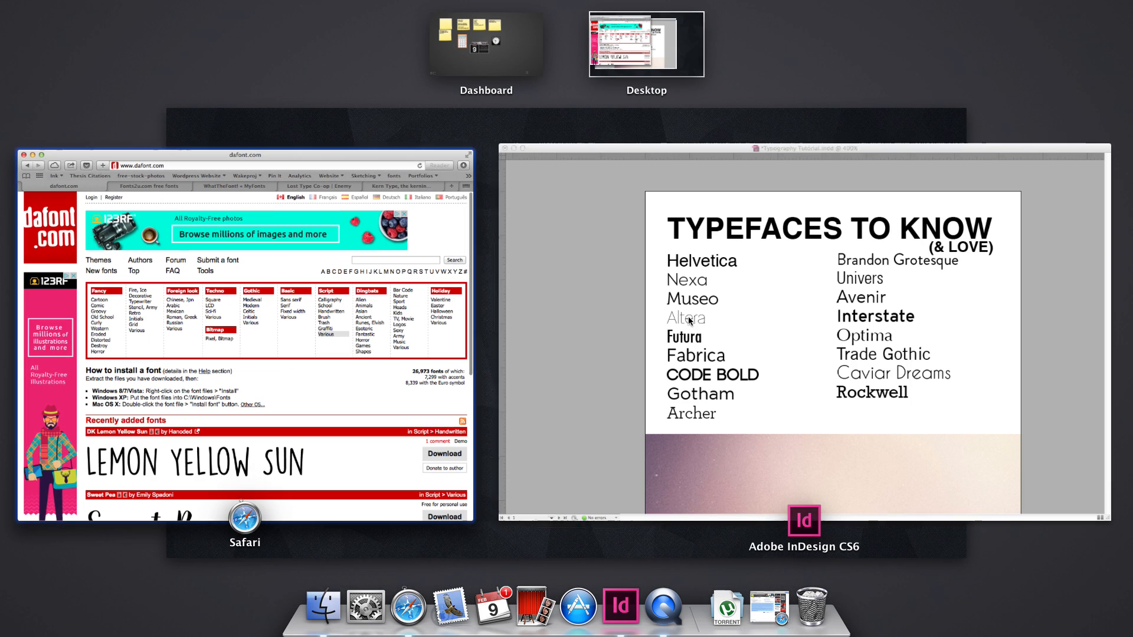
pyautogui.click(753, 349)
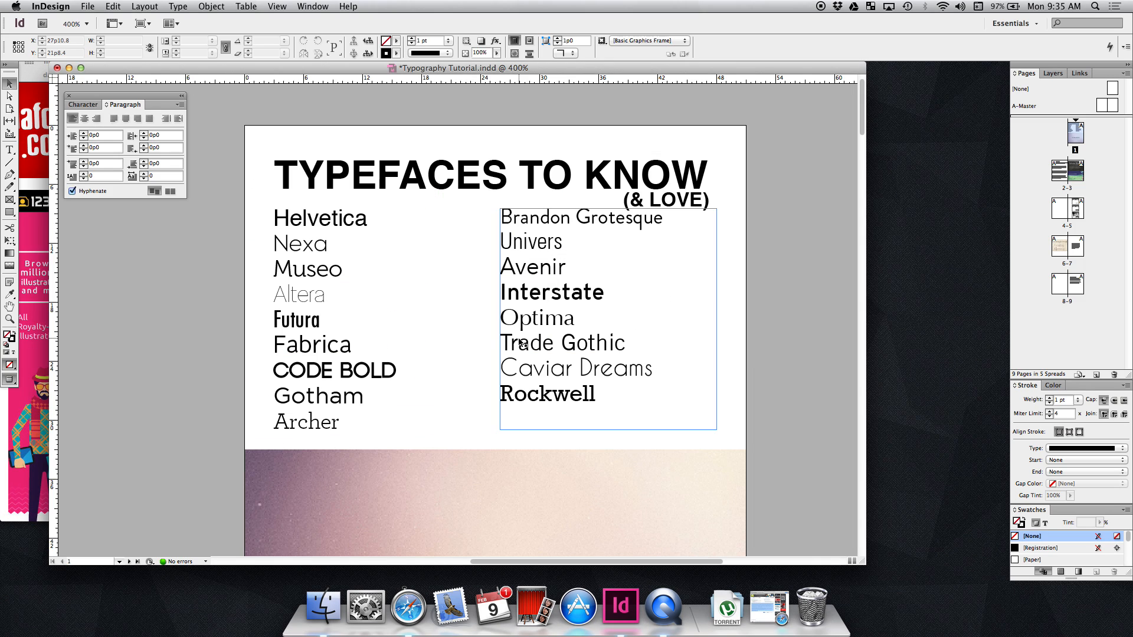
pyautogui.scroll(-3, 231, 348)
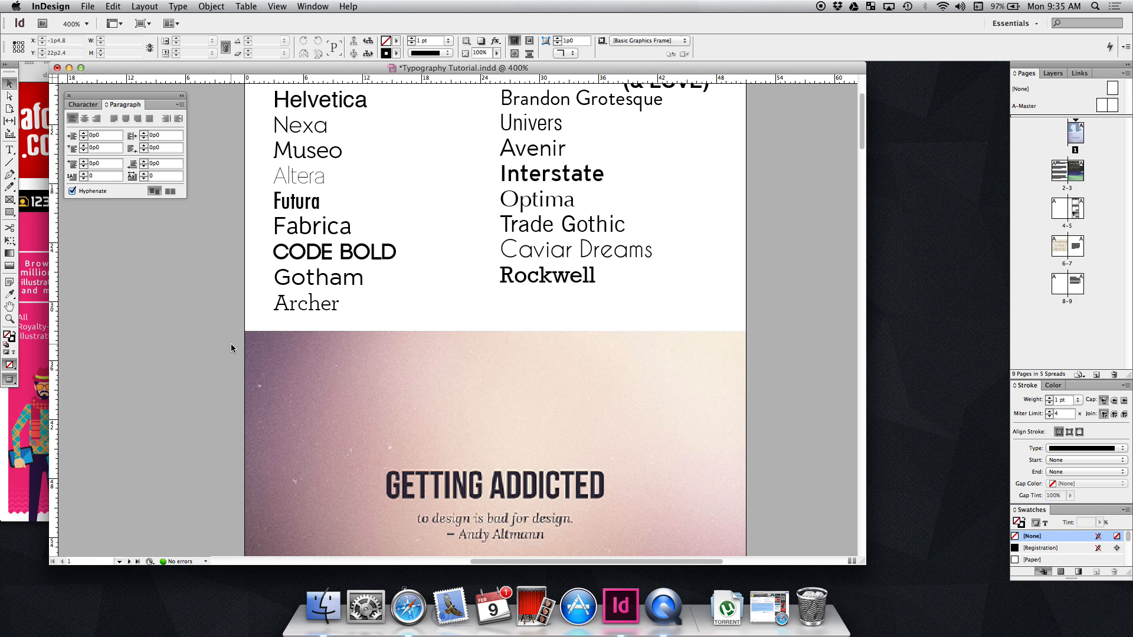
pyautogui.scroll(-3, 231, 348)
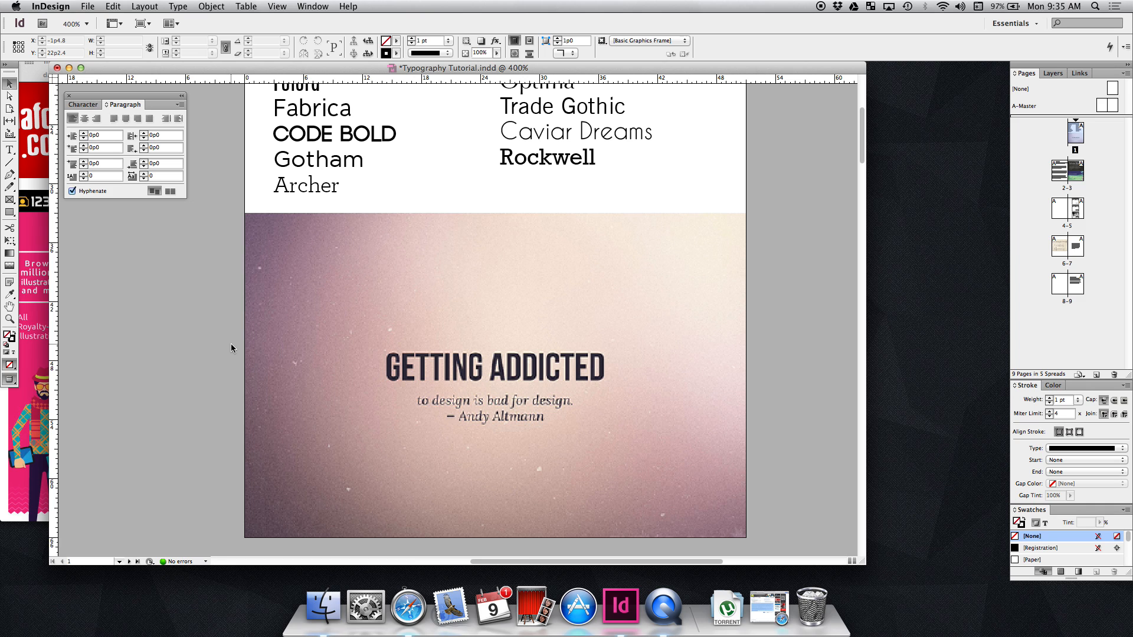
pyautogui.click(390, 354)
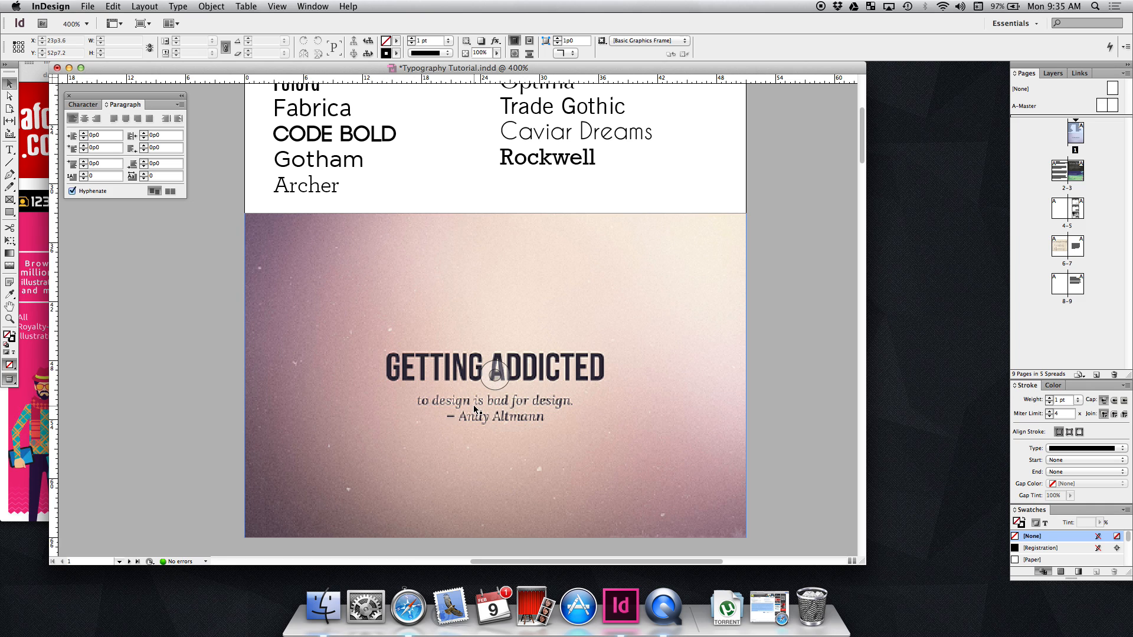
pyautogui.scroll(-8, 382, 406)
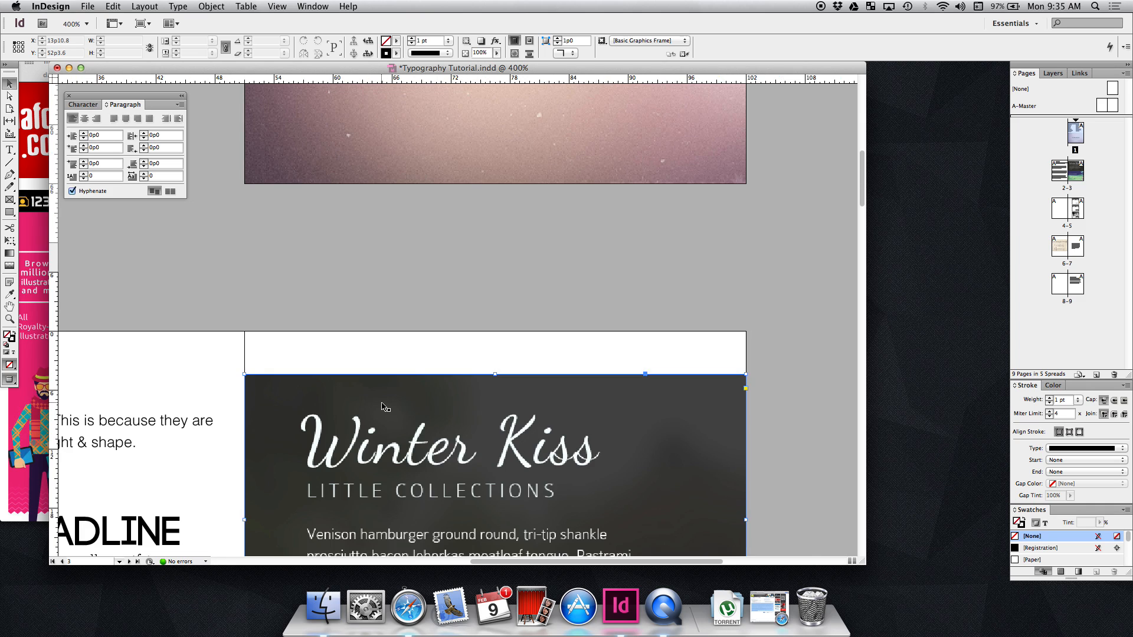
# Step: Bring the font-pairing spread on pages 2-3 into view at about 300% zoom
pyautogui.click(384, 406)
pyautogui.scroll(-5, 384, 406)
pyautogui.hscroll(-8, 383, 406)
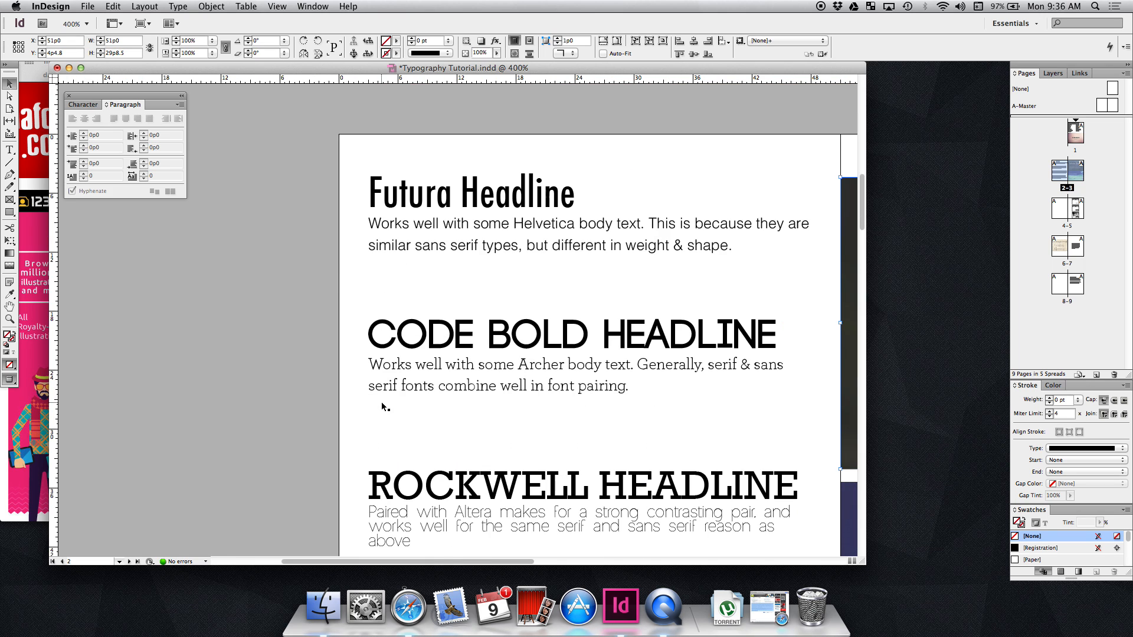
pyautogui.press('super+minus')
pyautogui.hscroll(-5, 382, 406)
pyautogui.scroll(-4, 384, 407)
pyautogui.scroll(3, 386, 409)
# Step: Collapse the floating Character and Paragraph panels to icons and enlarge the document window, leaving nothing selected
pyautogui.click(181, 96)
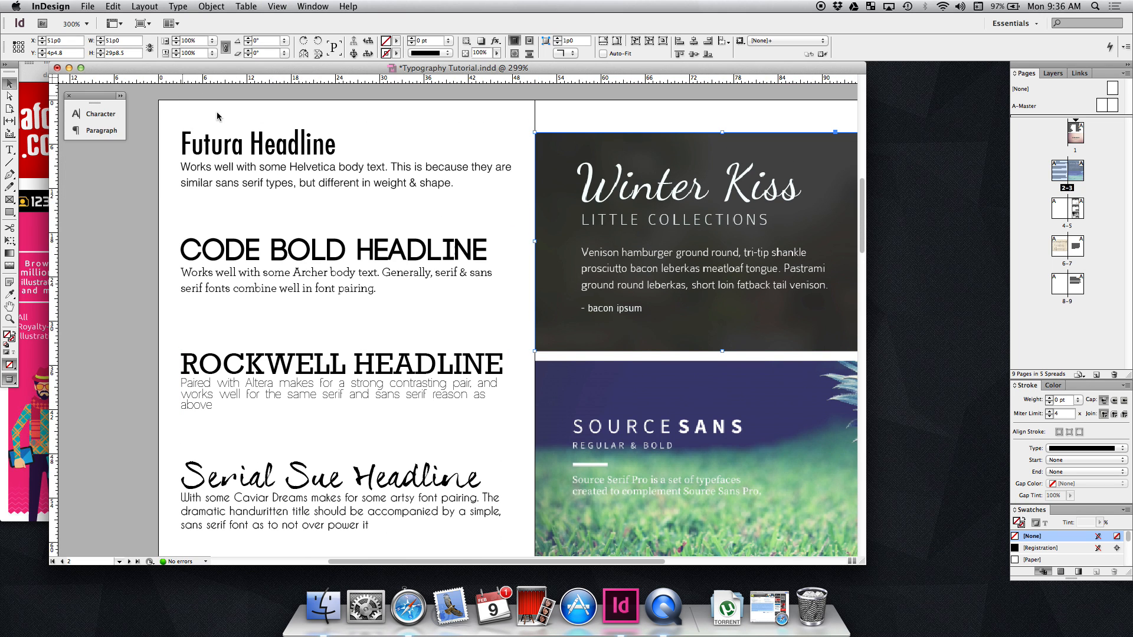
pyautogui.moveTo(865, 563); pyautogui.dragTo(949, 588)
pyautogui.click(161, 228)
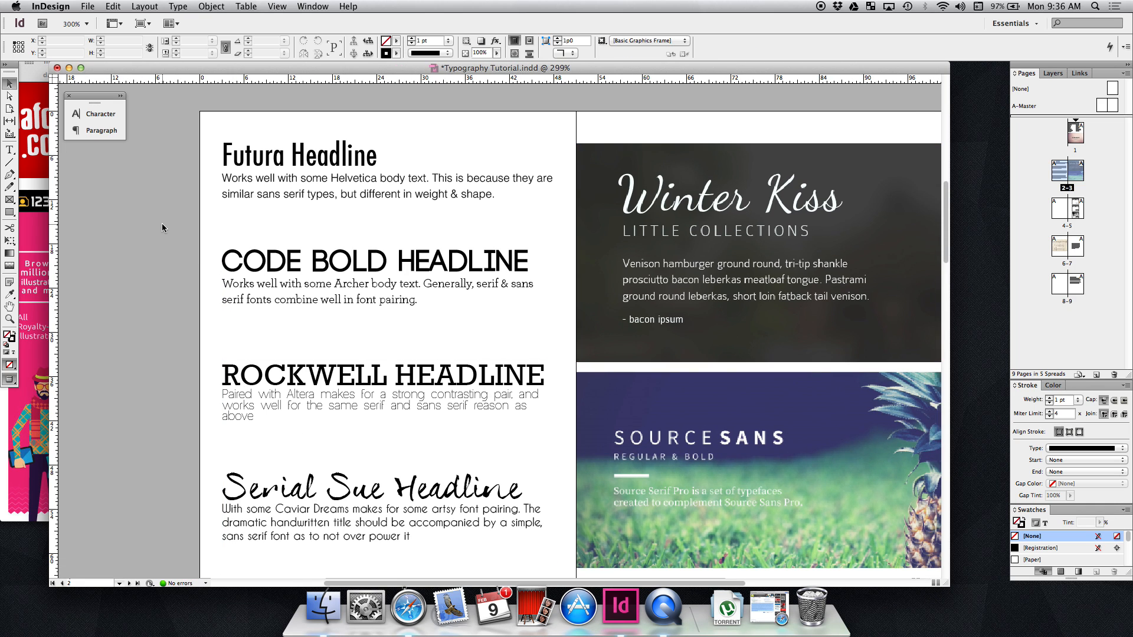
# Step: Examine the Futura, Code Bold, Rockwell and Serial Sue headlines with their paired body text on page 2
pyautogui.click(294, 175)
pyautogui.click(294, 177)
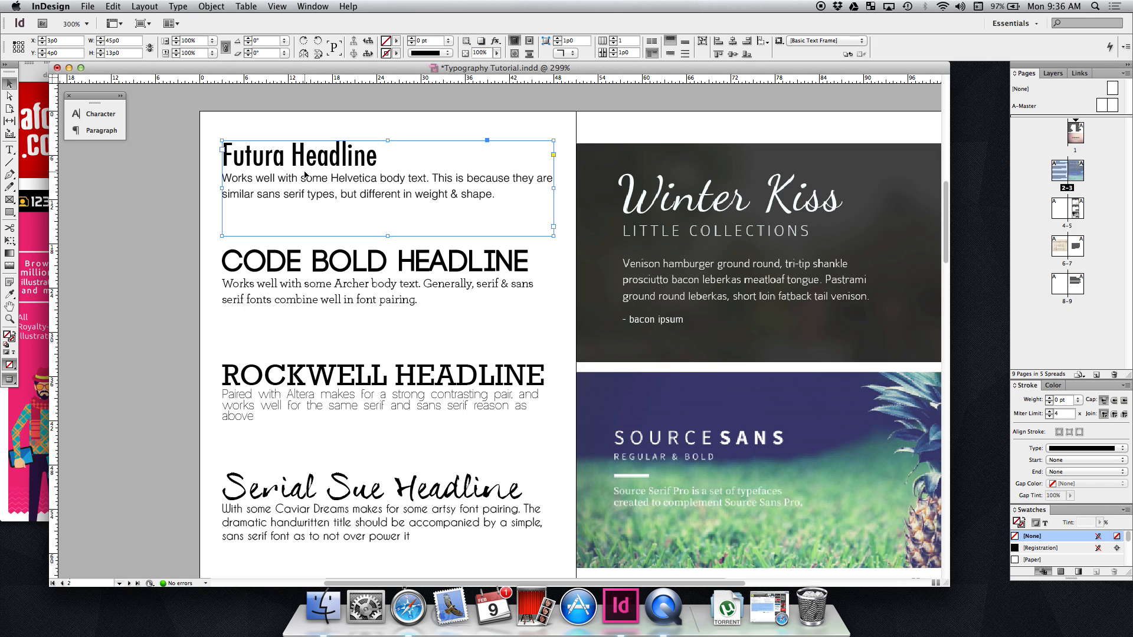
pyautogui.click(358, 276)
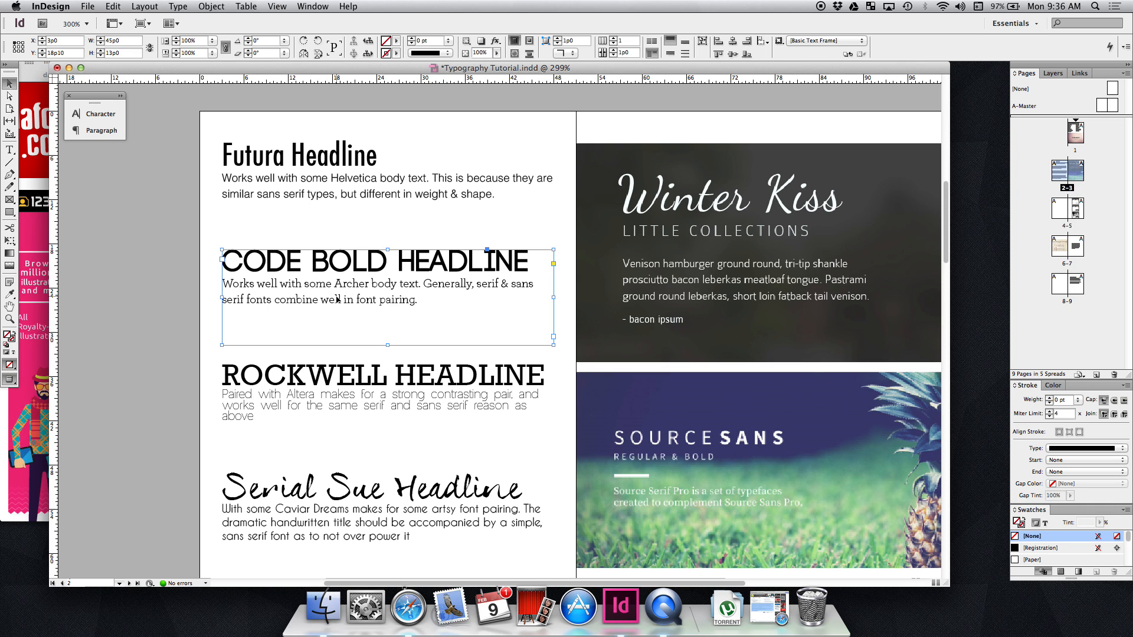
pyautogui.click(278, 383)
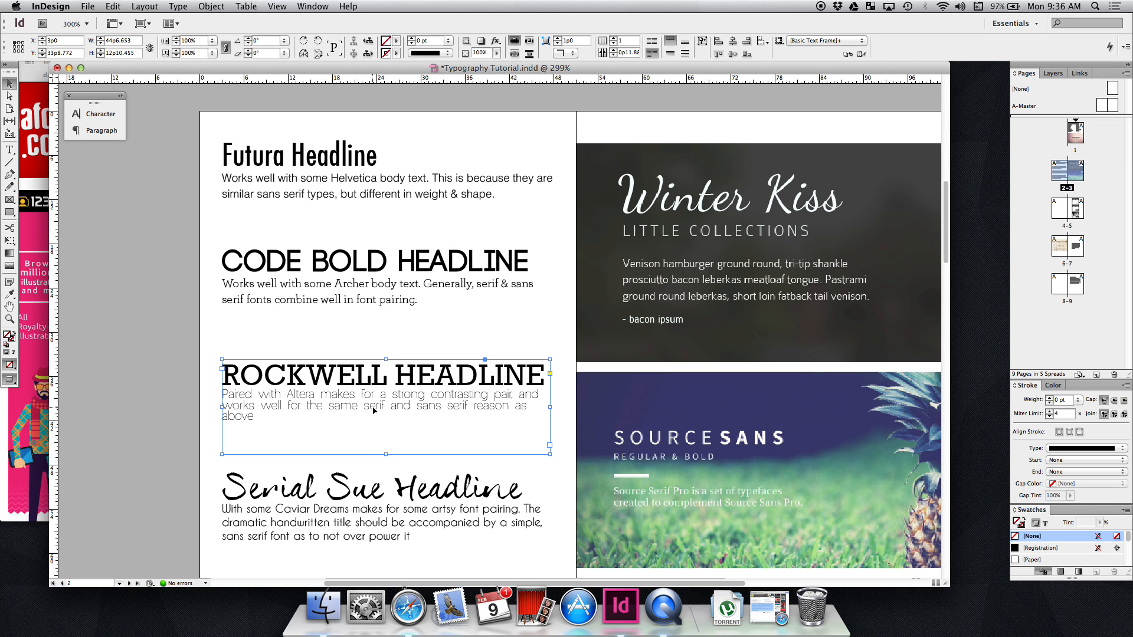
pyautogui.scroll(-4, 373, 410)
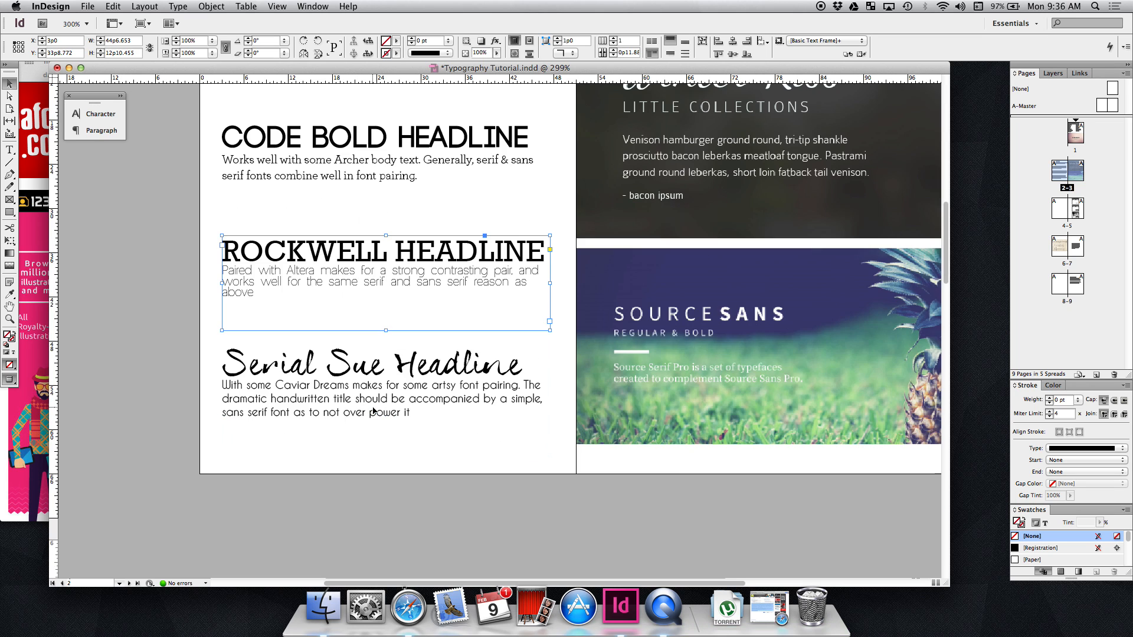
pyautogui.scroll(5, 375, 410)
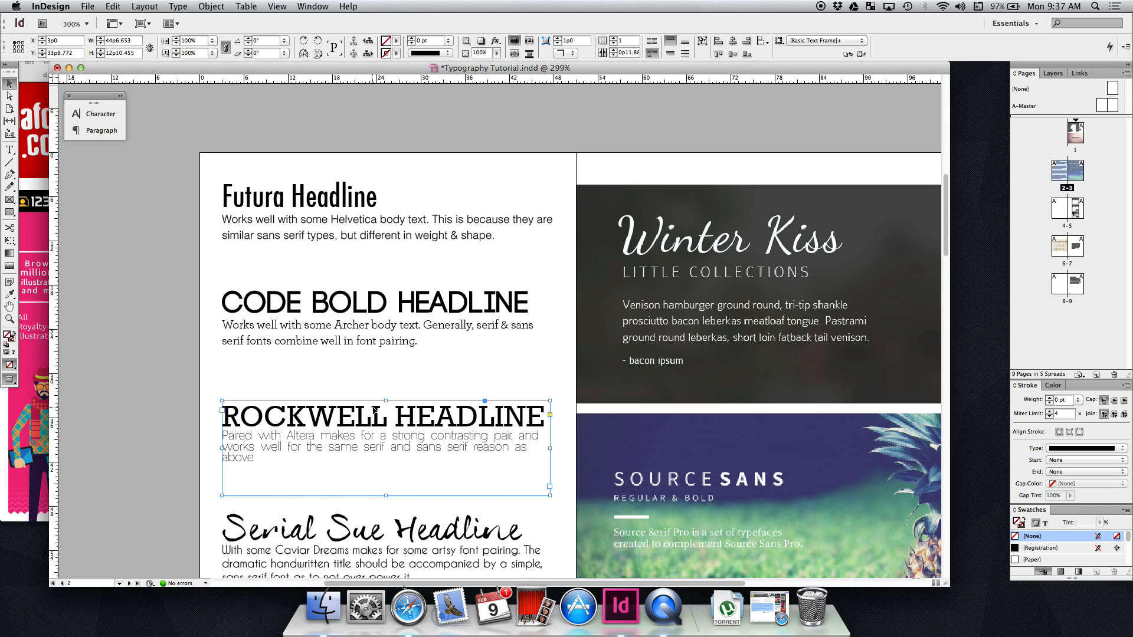
pyautogui.scroll(-3, 374, 410)
pyautogui.click(481, 467)
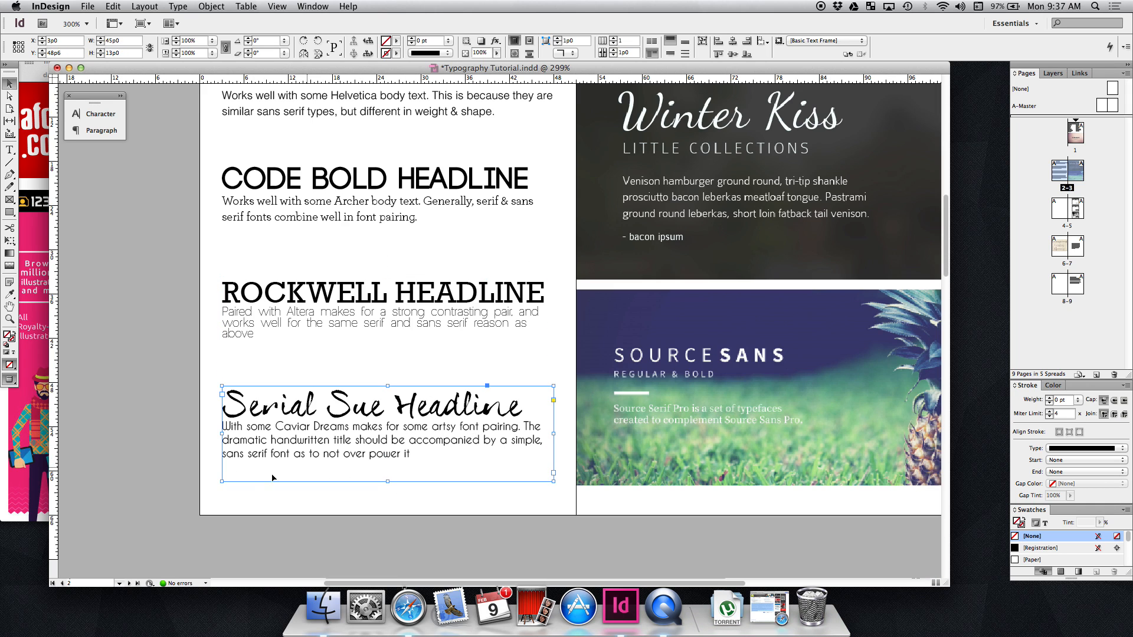
pyautogui.click(175, 483)
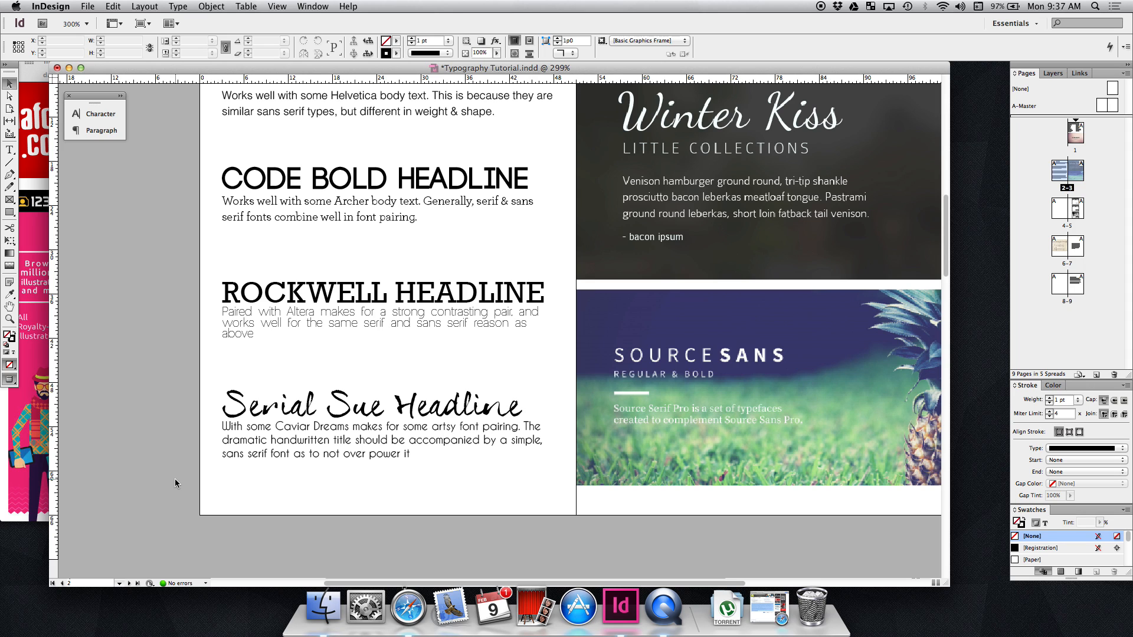
# Step: Examine the Serial Sue pairing on page 2 and the Winter Kiss and Source Sans samples on page 3
pyautogui.click(331, 428)
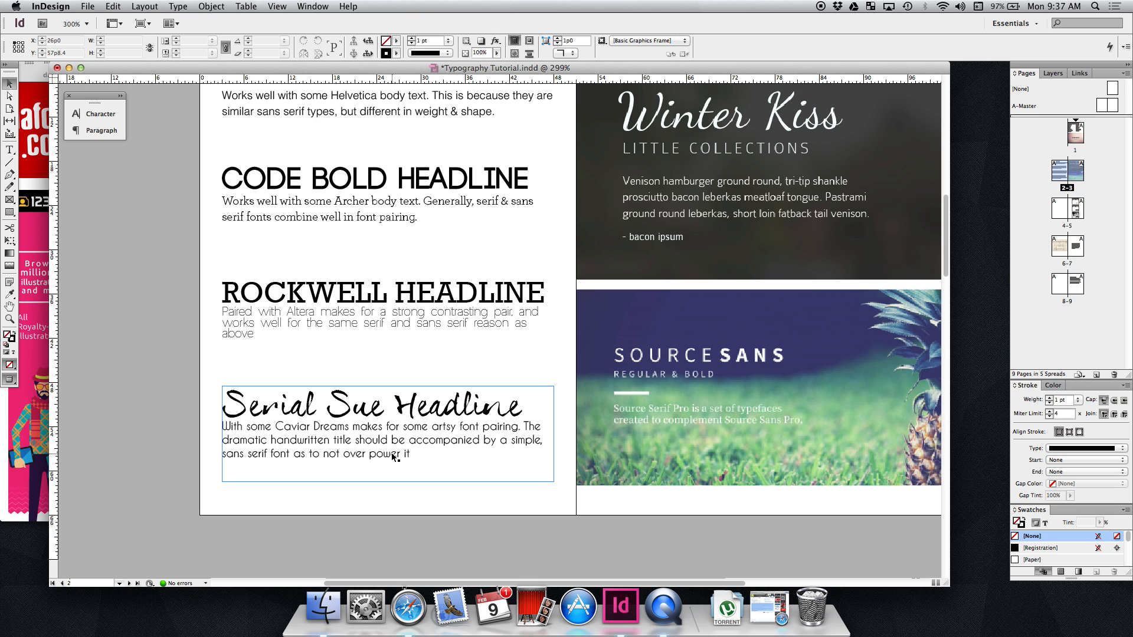
pyautogui.hscroll(3, 394, 456)
pyautogui.scroll(5, 394, 455)
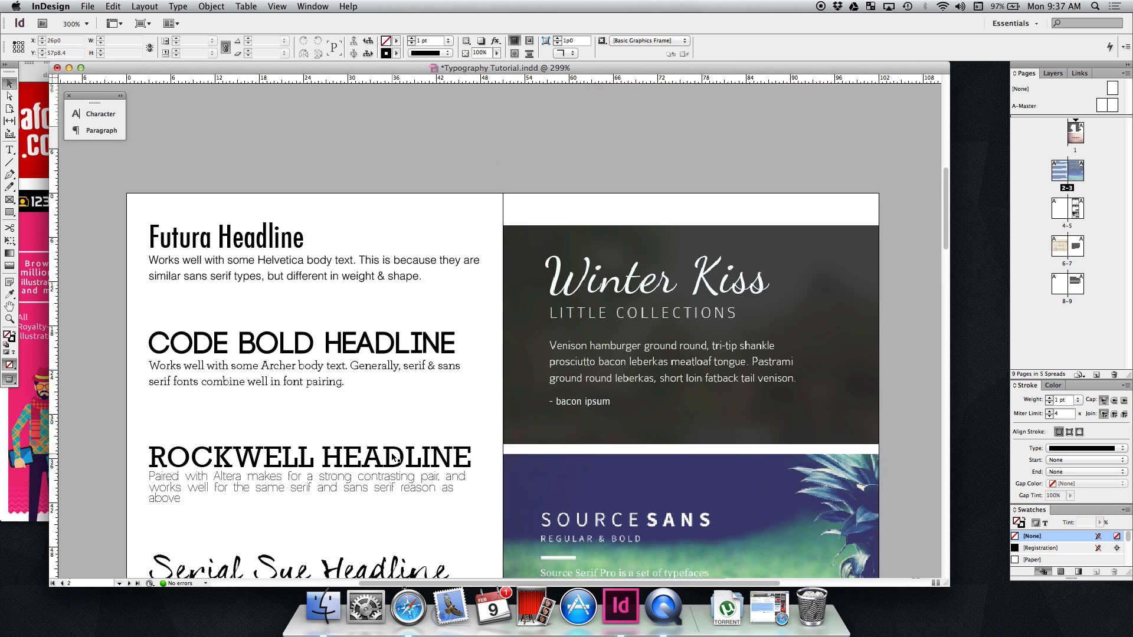
pyautogui.scroll(-3, 394, 456)
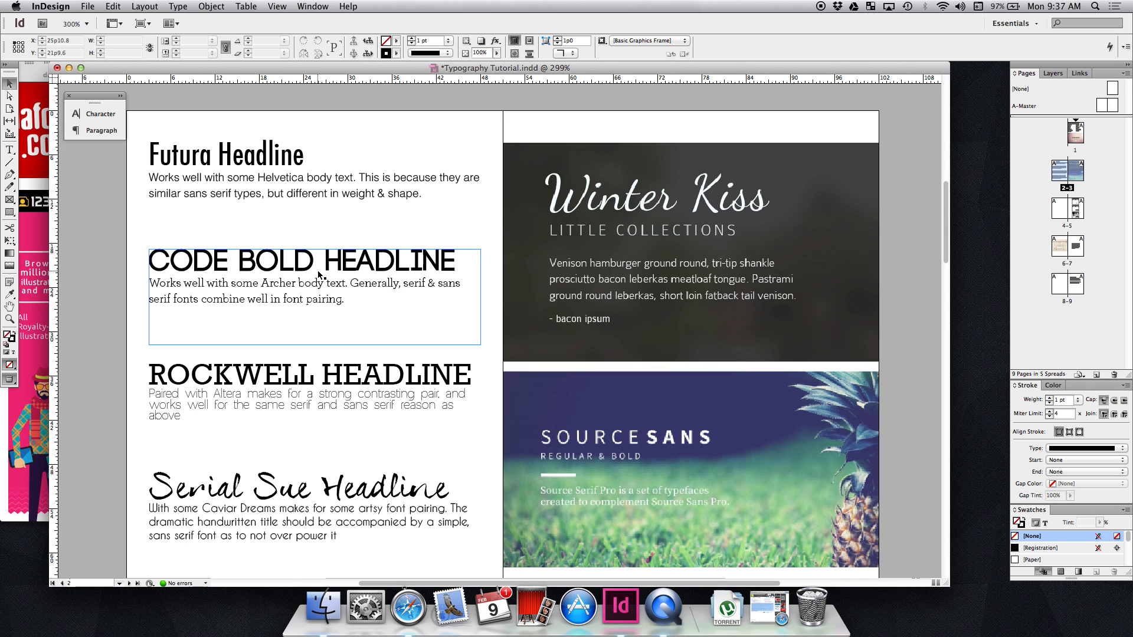
pyautogui.click(690, 252)
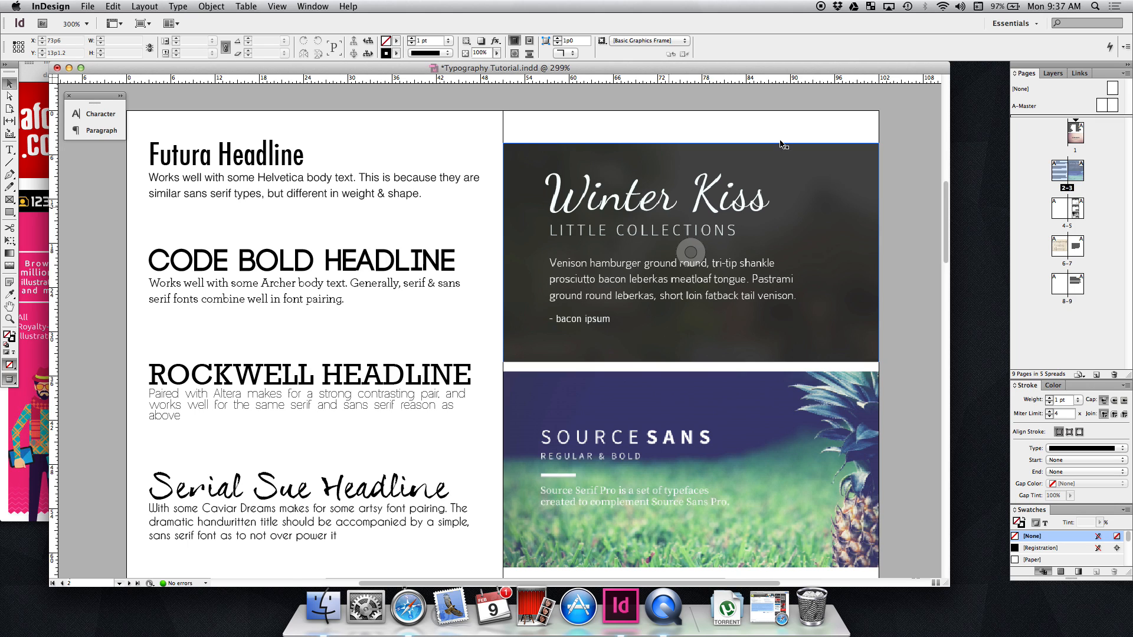
pyautogui.click(618, 207)
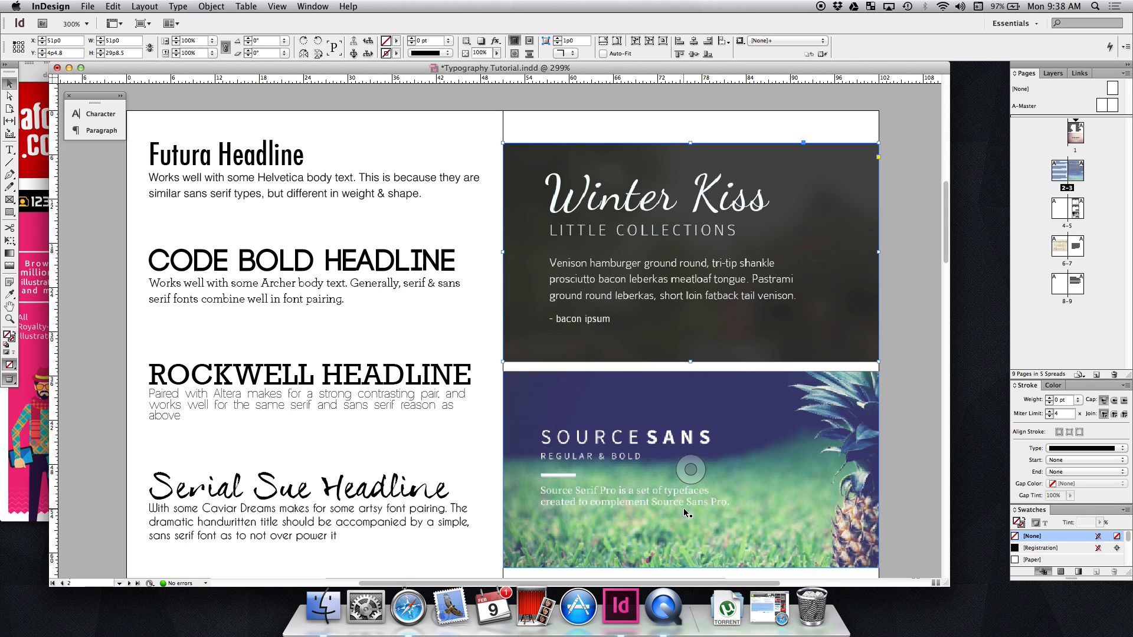
pyautogui.click(909, 431)
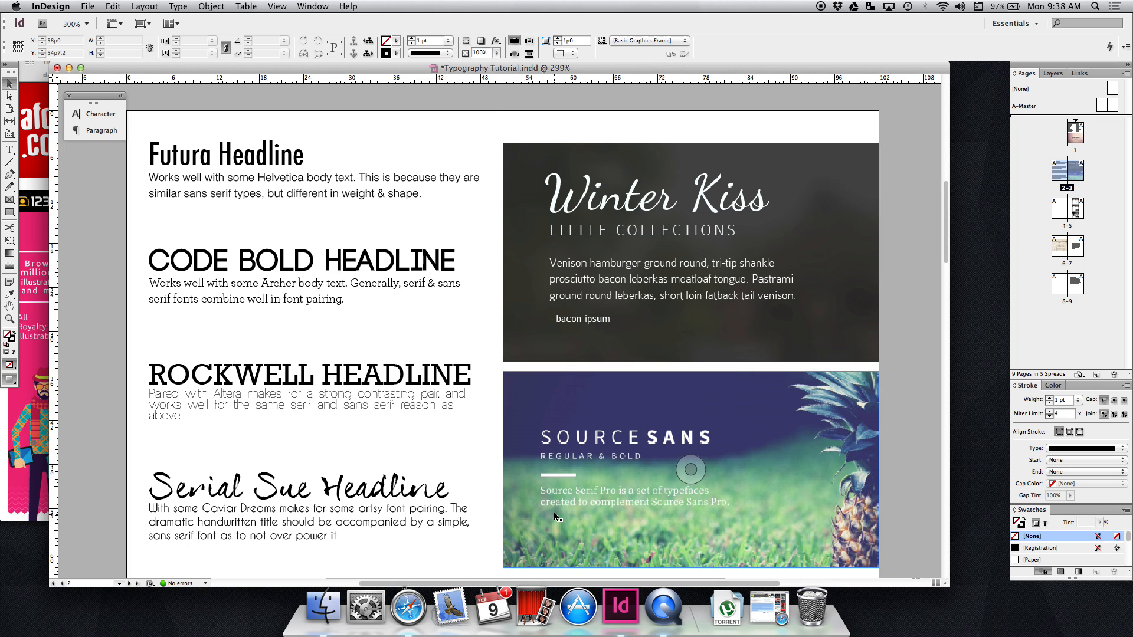
# Step: Divide pages 4-5 into four columns per page in the margin and column settings
pyautogui.scroll(-3, 554, 517)
pyautogui.scroll(-10, 554, 516)
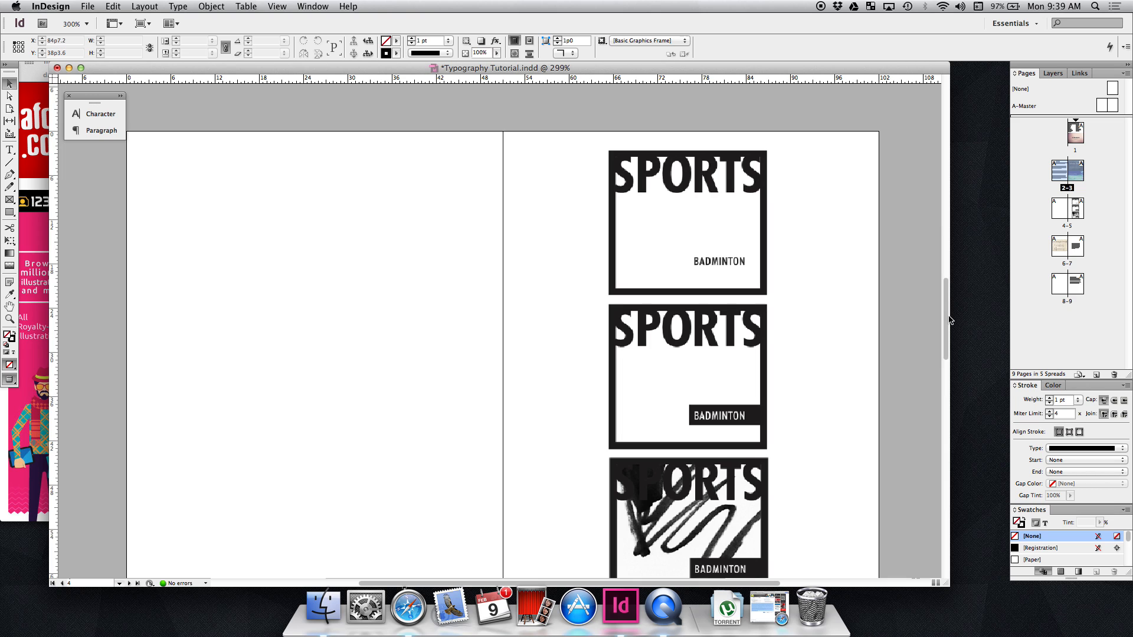
pyautogui.scroll(-4, 944, 314)
pyautogui.scroll(2, 945, 314)
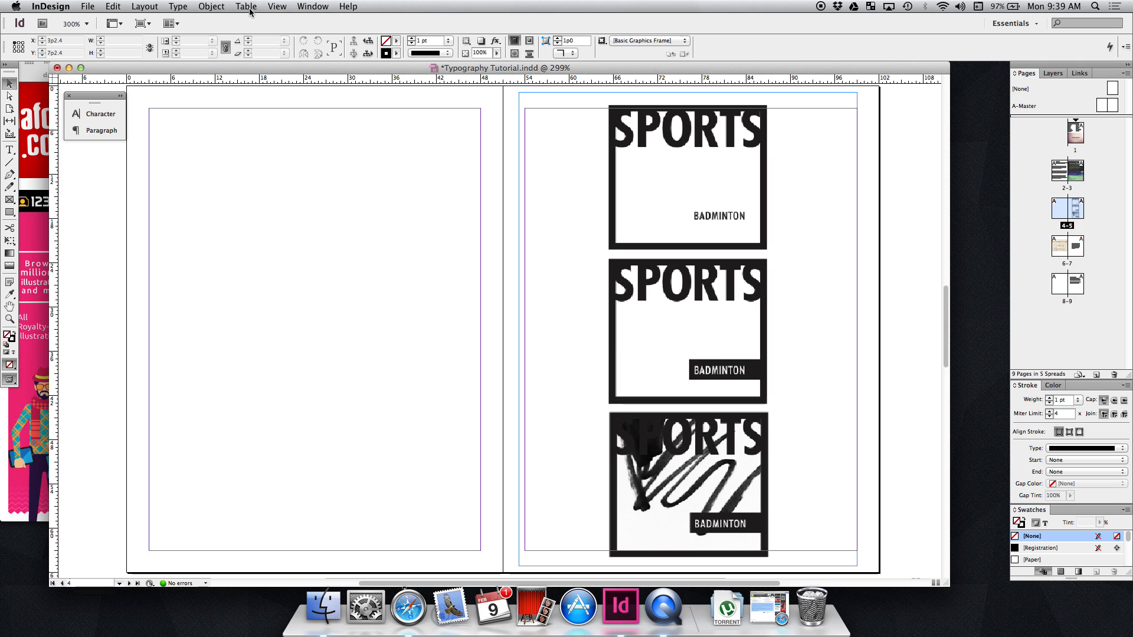
pyautogui.click(219, 181)
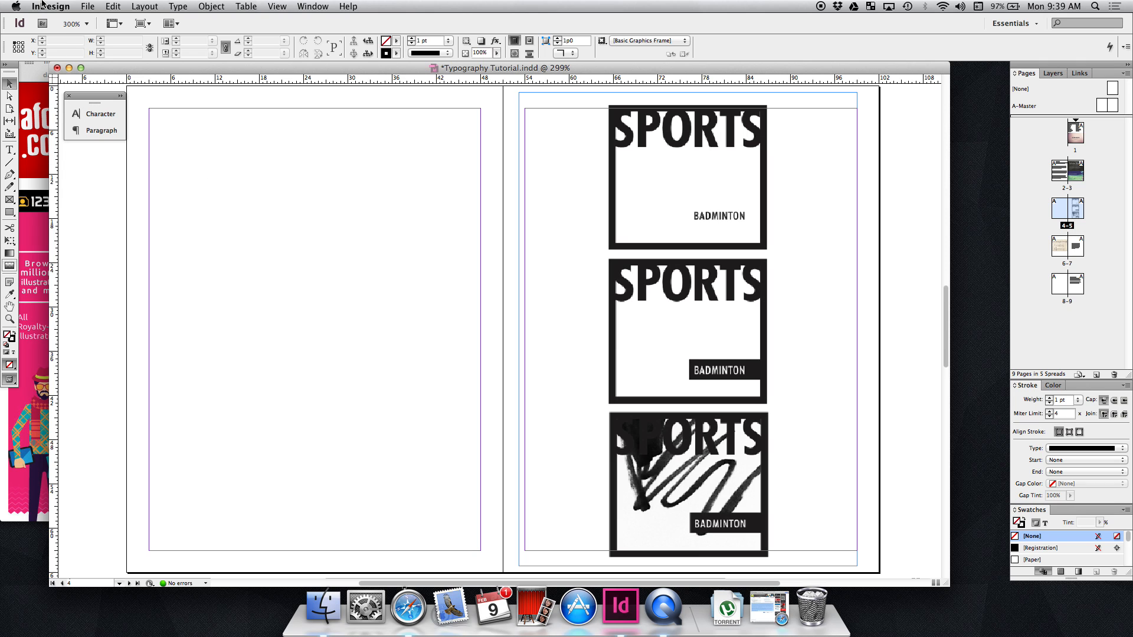
pyautogui.click(144, 8)
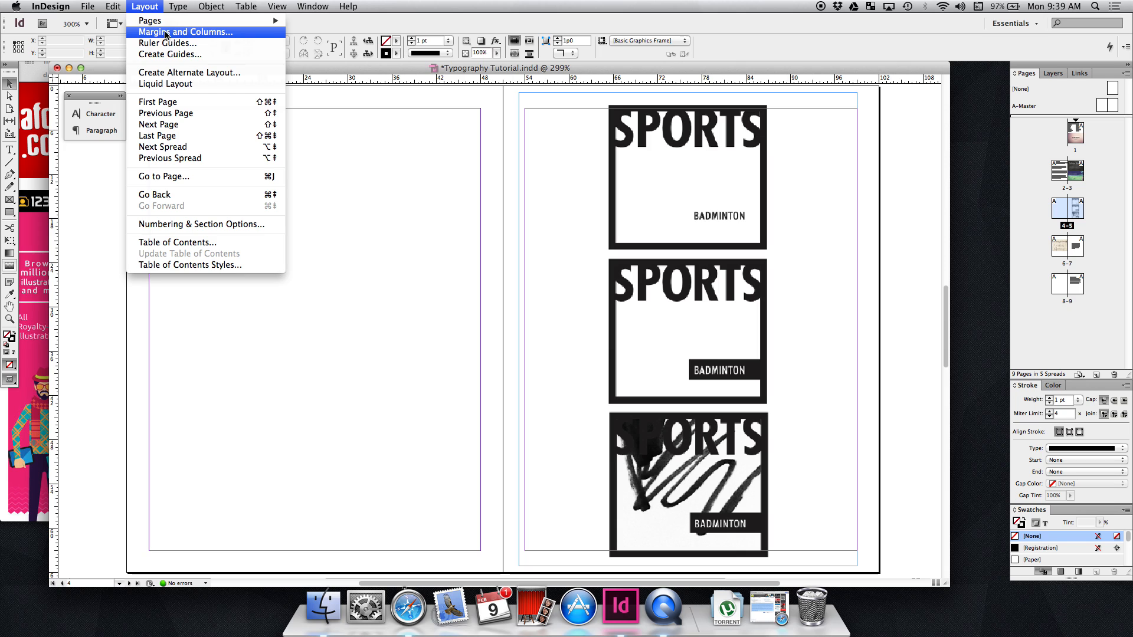
pyautogui.click(165, 34)
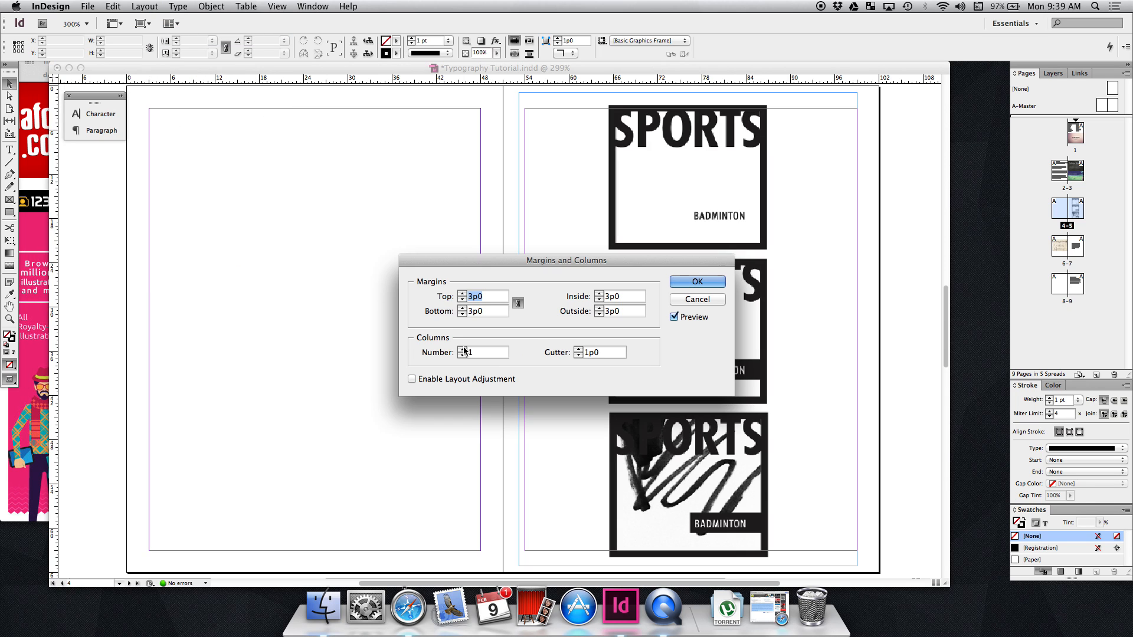
pyautogui.click(462, 349)
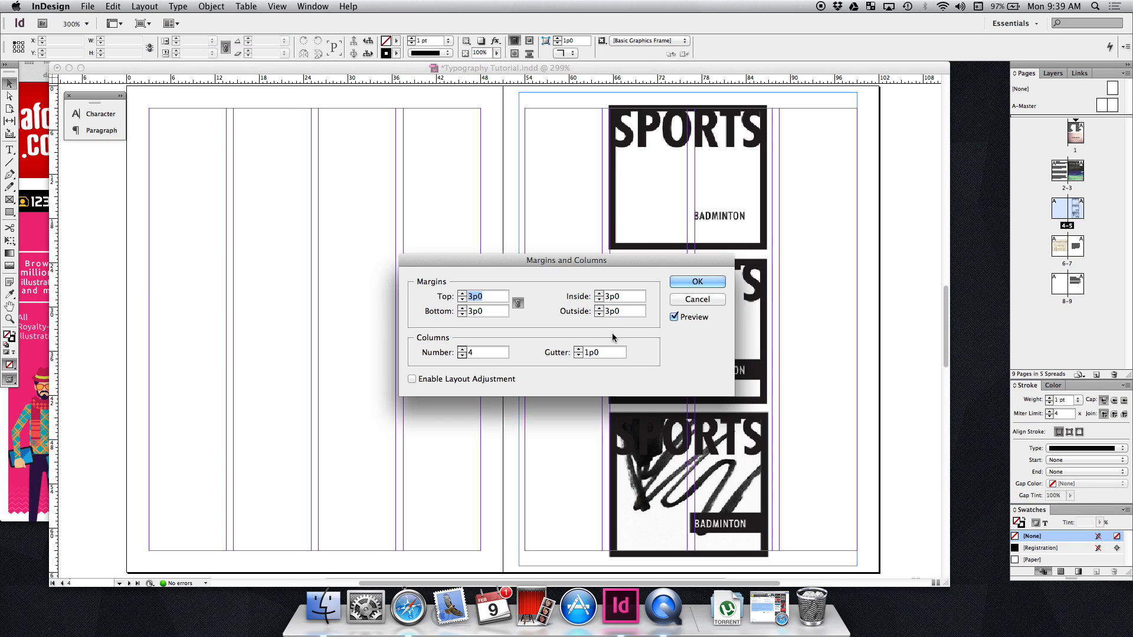
pyautogui.click(698, 282)
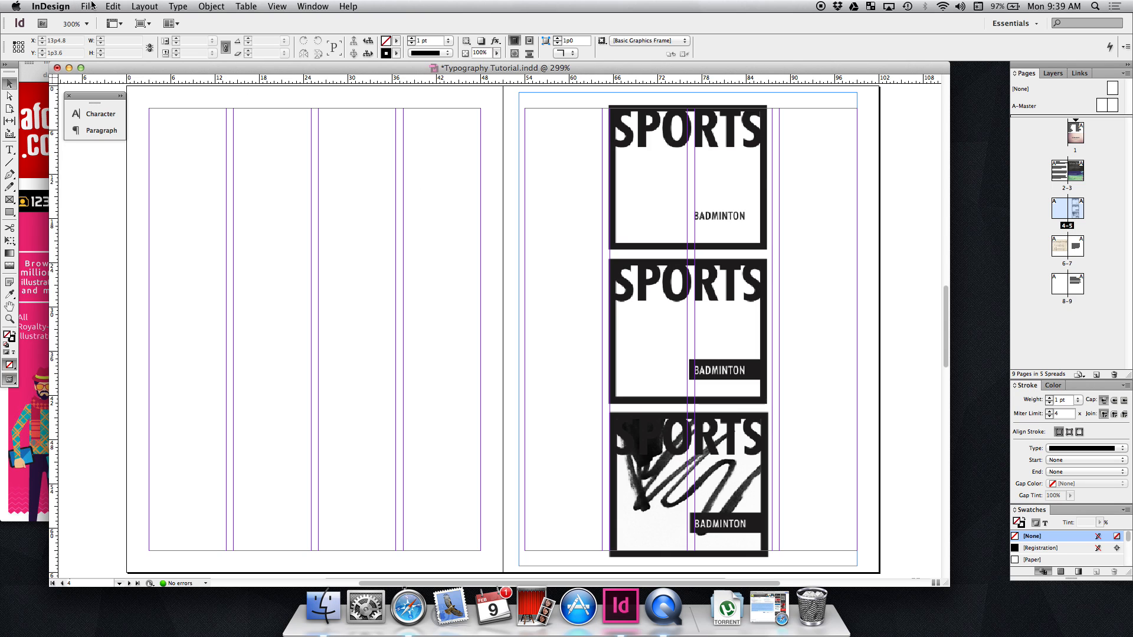
# Step: Draw a text frame filling the first column of page 4 and paste the Lorem ipsum text into it
pyautogui.click(18, 150)
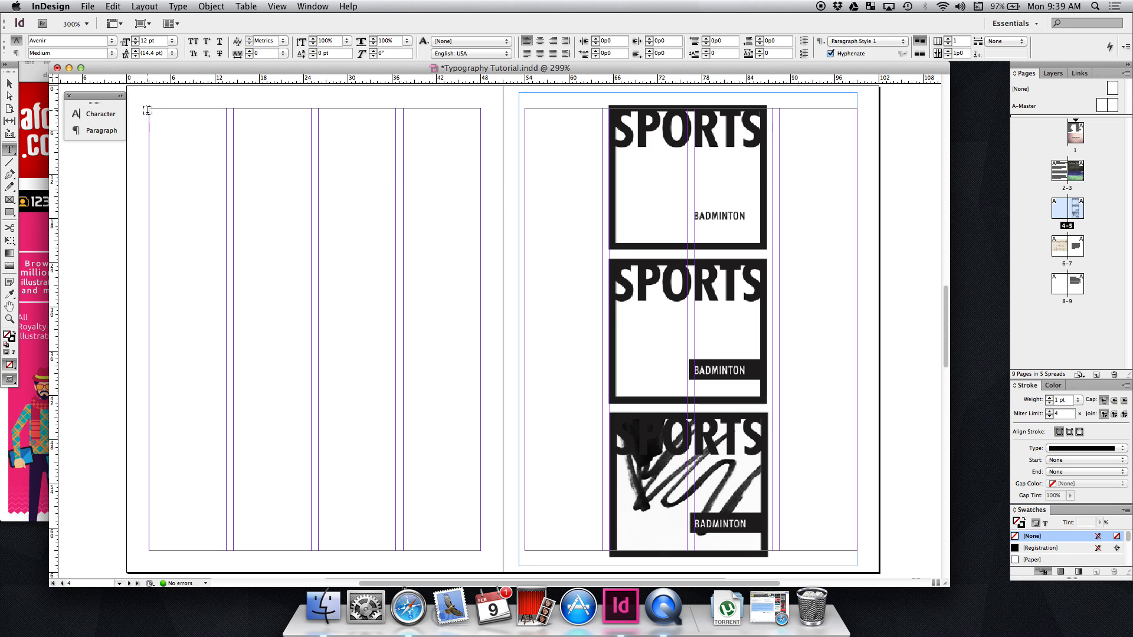
pyautogui.moveTo(148, 111); pyautogui.dragTo(226, 548)
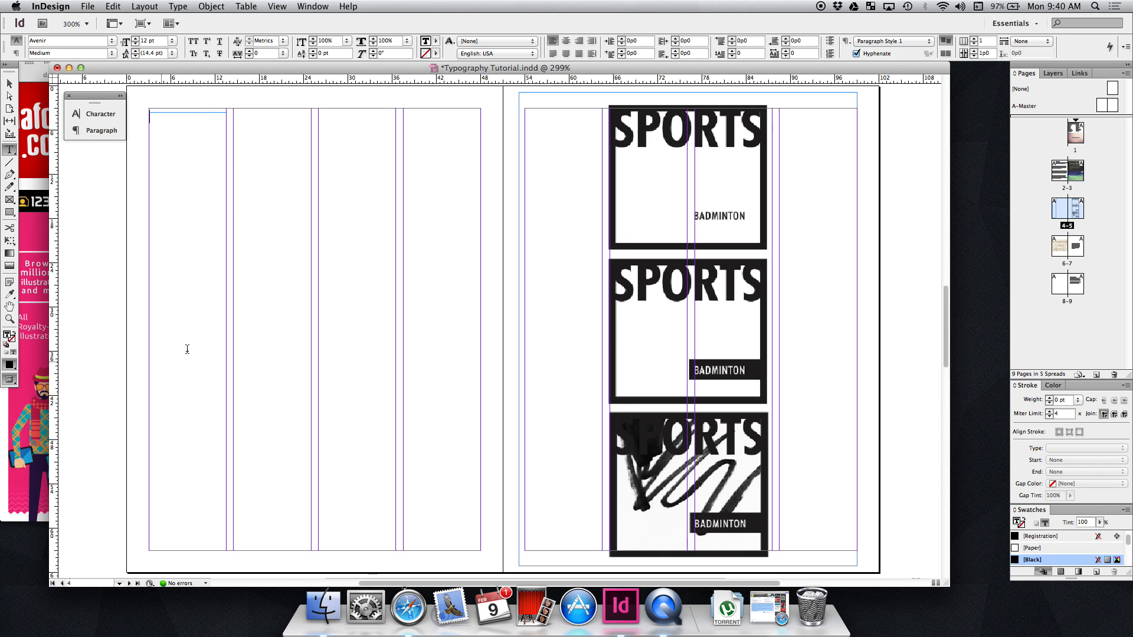
pyautogui.press('super+v')
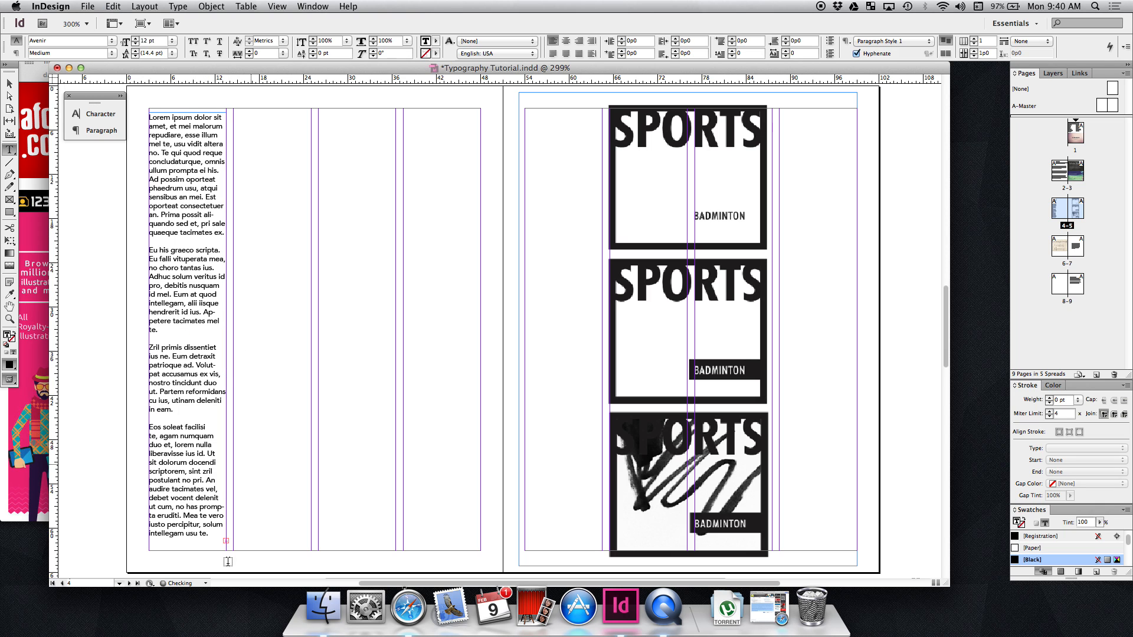
# Step: Thread the overset text through new frames filling the second, third and fourth columns of page 4
pyautogui.click(10, 83)
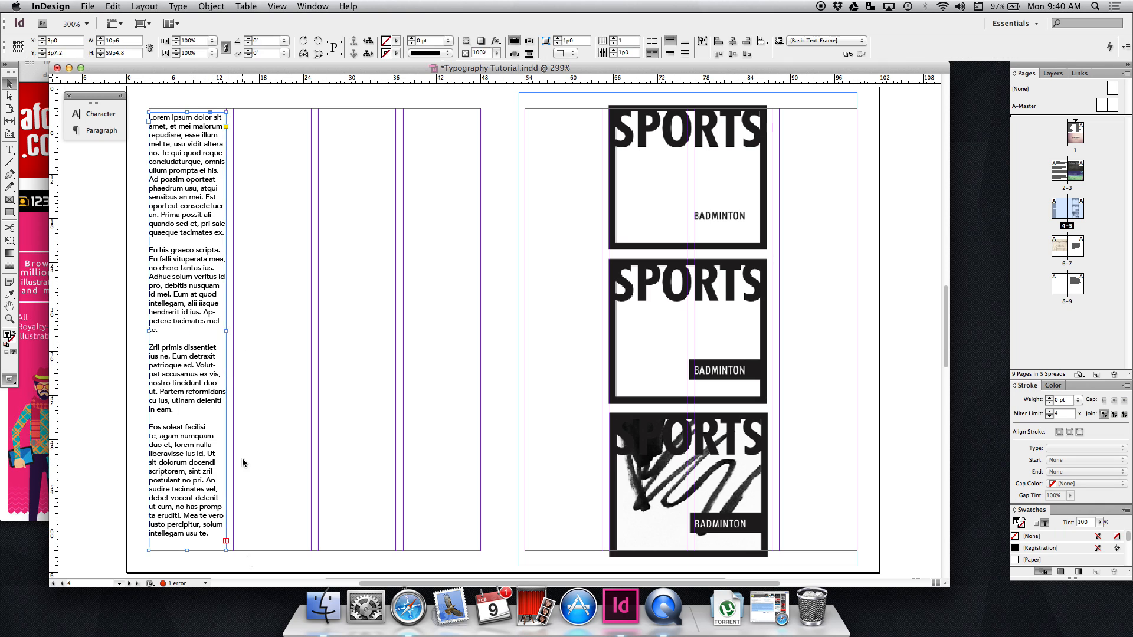
pyautogui.click(227, 541)
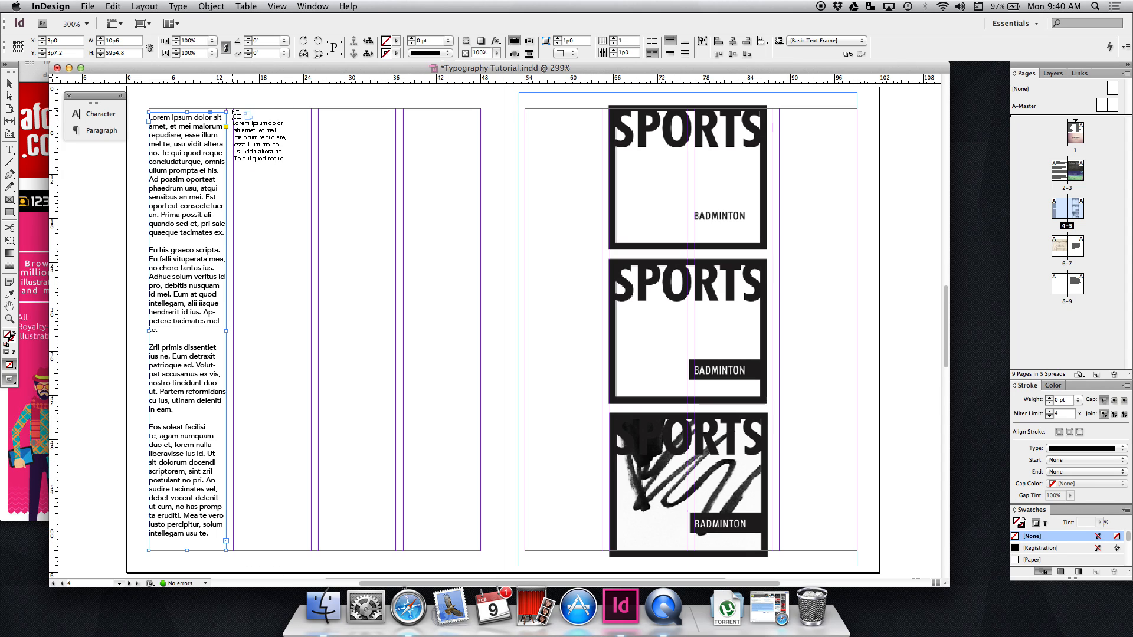
pyautogui.moveTo(233, 113); pyautogui.dragTo(312, 551)
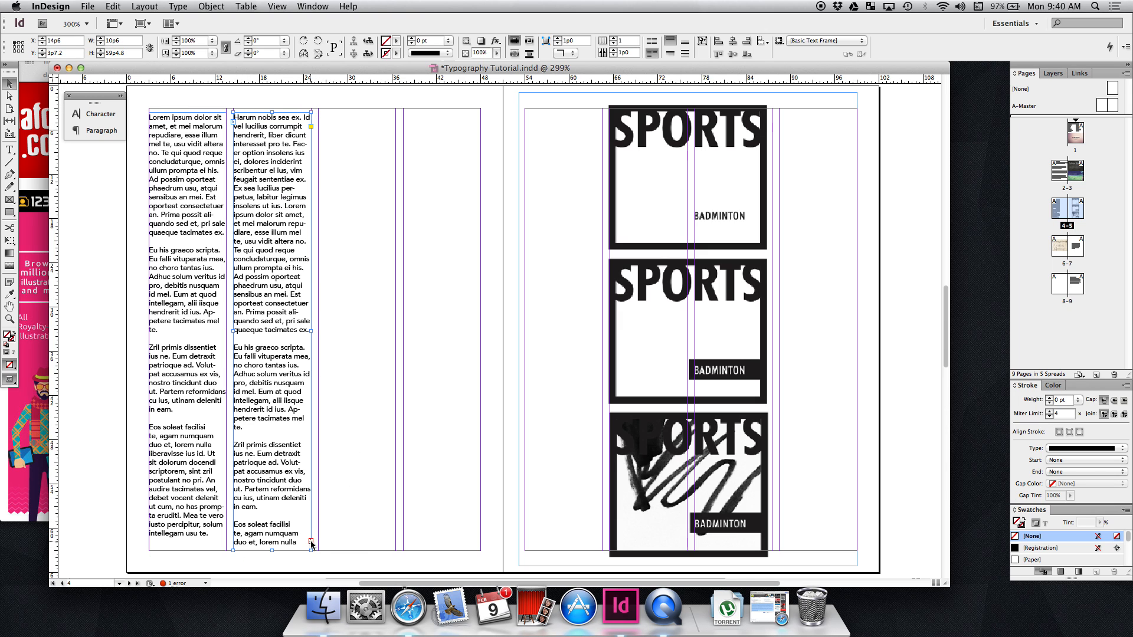
pyautogui.click(311, 540)
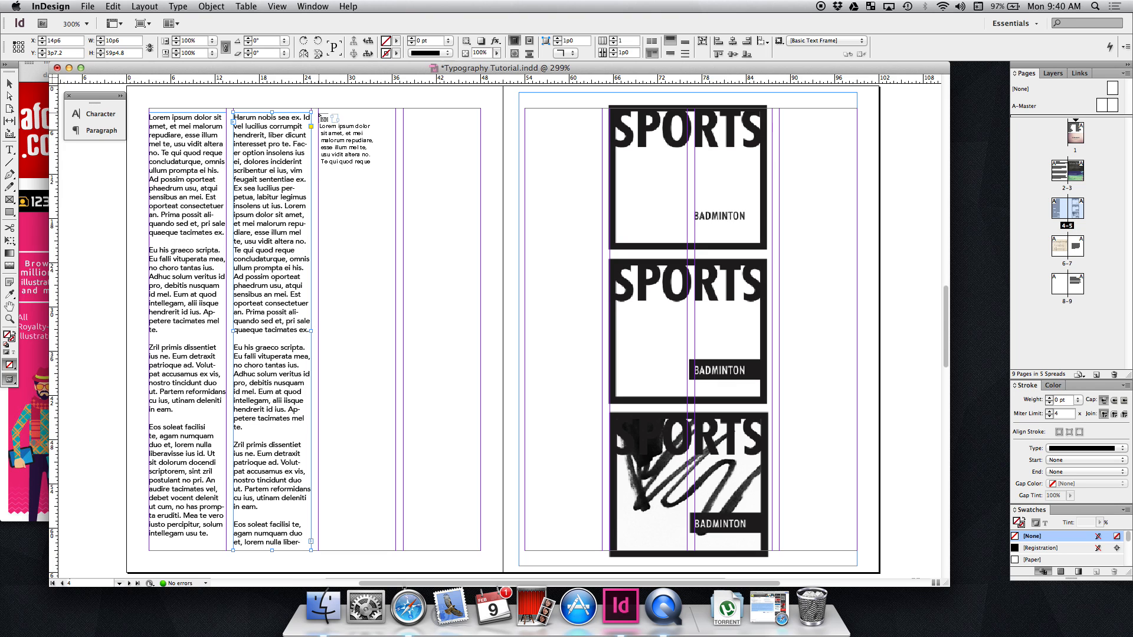
pyautogui.moveTo(318, 112); pyautogui.dragTo(397, 538)
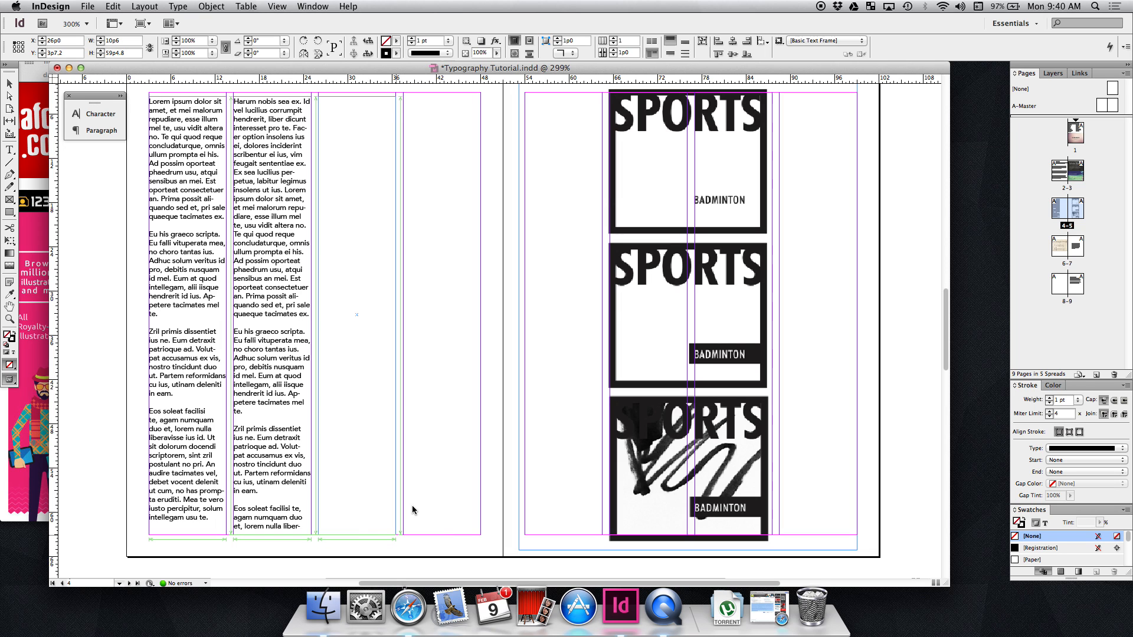
pyautogui.scroll(3, 411, 508)
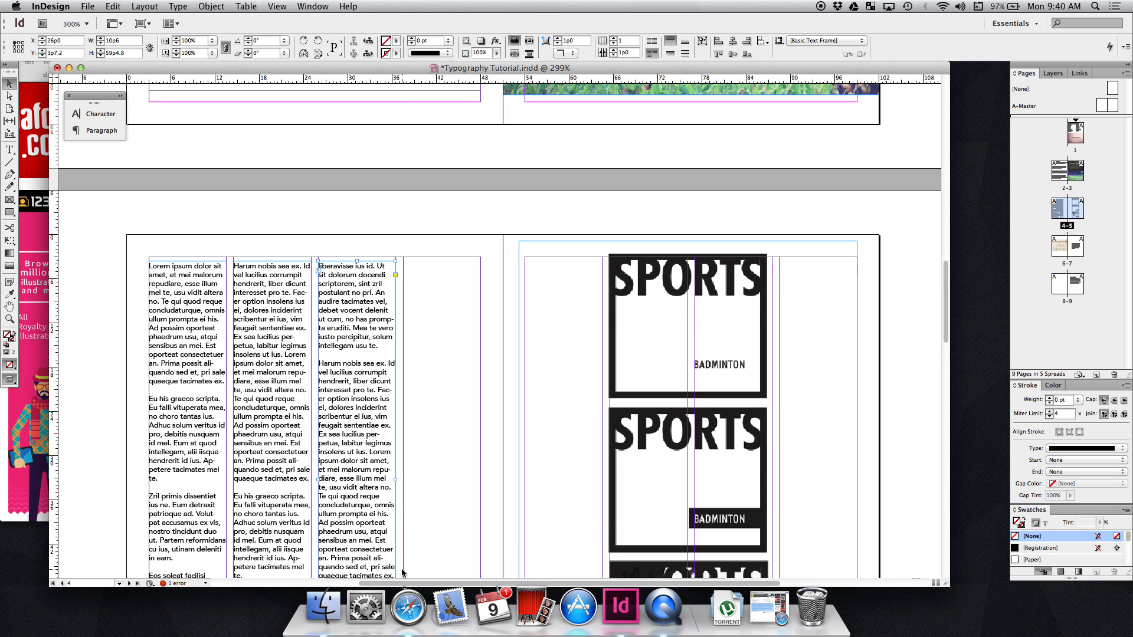
pyautogui.scroll(-3, 403, 572)
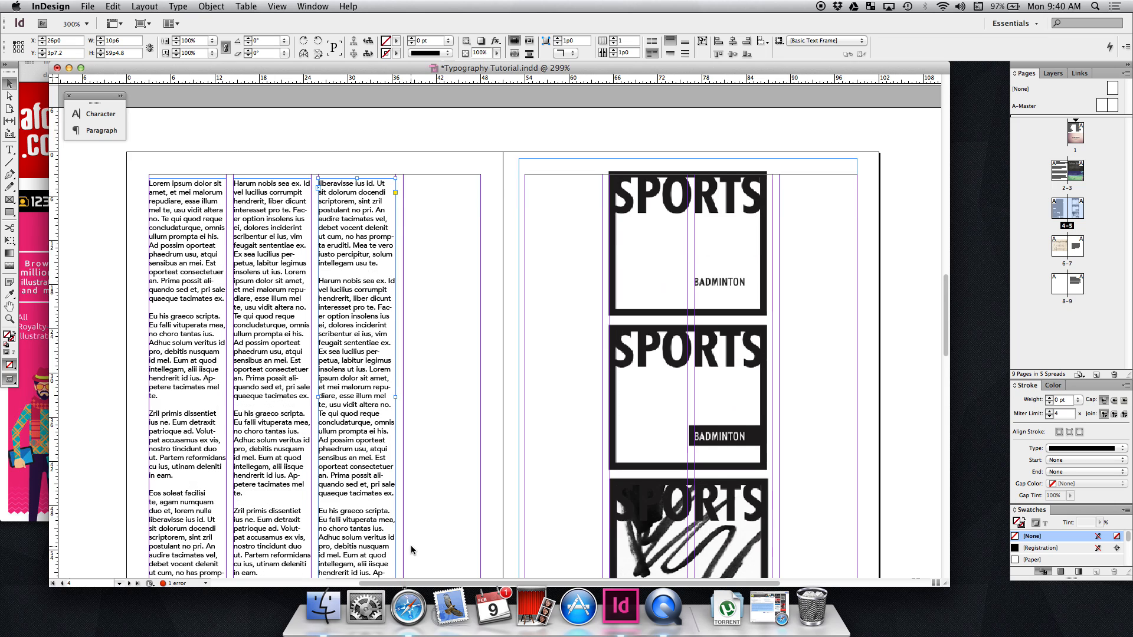
pyautogui.click(395, 524)
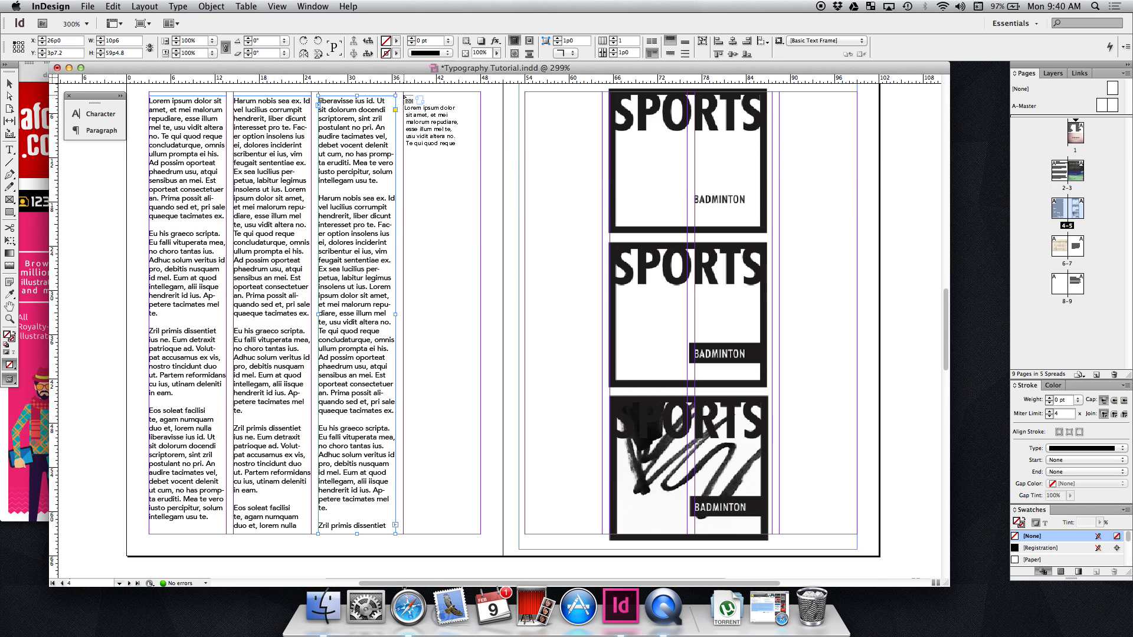
pyautogui.moveTo(404, 96); pyautogui.dragTo(481, 534)
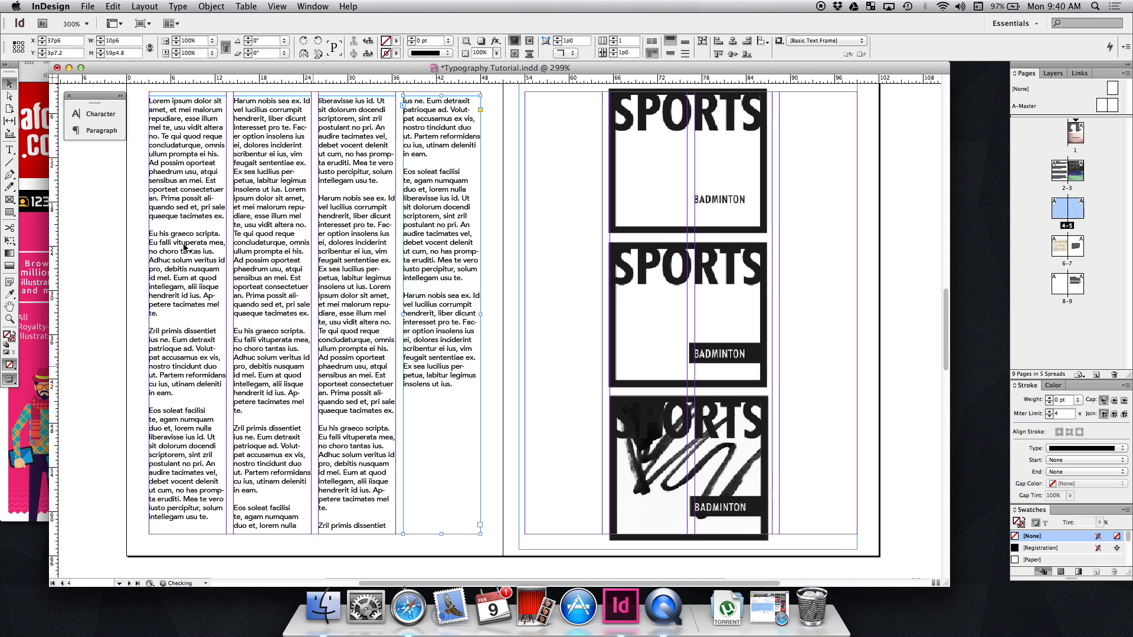
# Step: Shorten the first two column frames on page 4 from their upper edge to a height of about 35p7.2
pyautogui.click(205, 234)
pyautogui.keyDown('shift'); pyautogui.click(268, 155); pyautogui.keyUp('shift')
pyautogui.moveTo(230, 96); pyautogui.dragTo(227, 273)
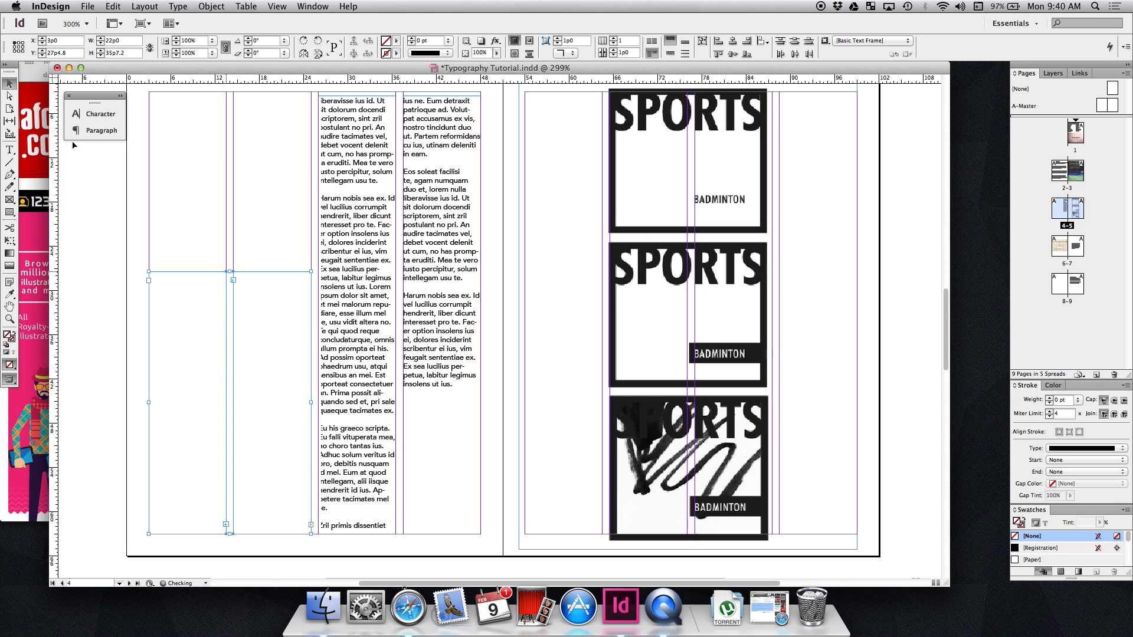
# Step: Draw a frame about 22p0 by 23p4.8 above the two shortened columns and enter the headline "dont break the grid"
pyautogui.click(10, 213)
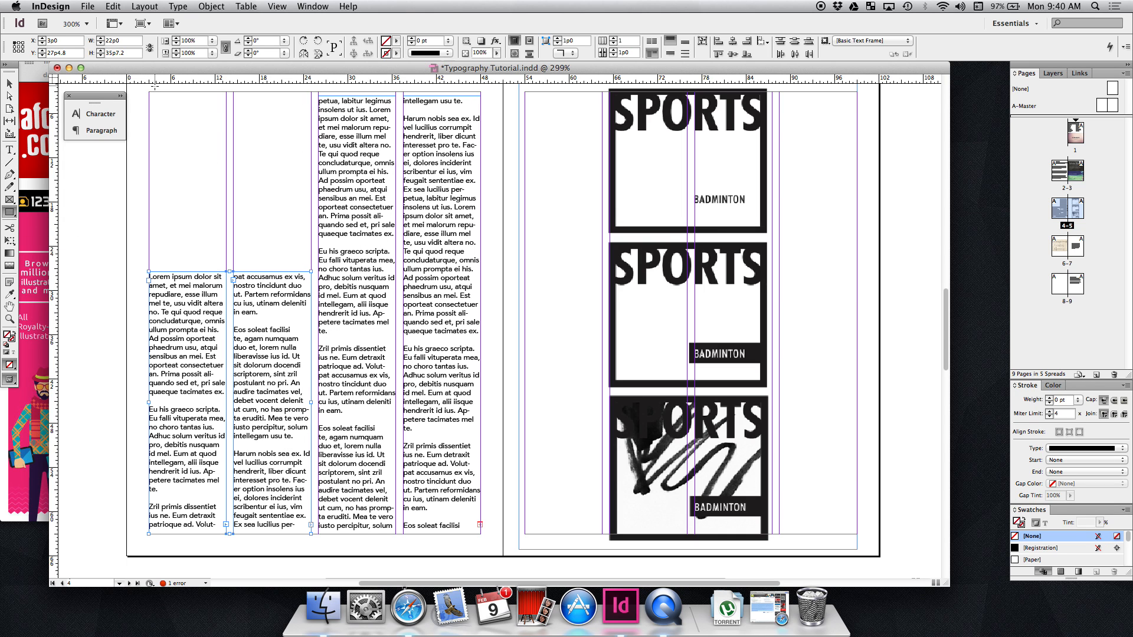
pyautogui.moveTo(150, 93); pyautogui.dragTo(313, 264)
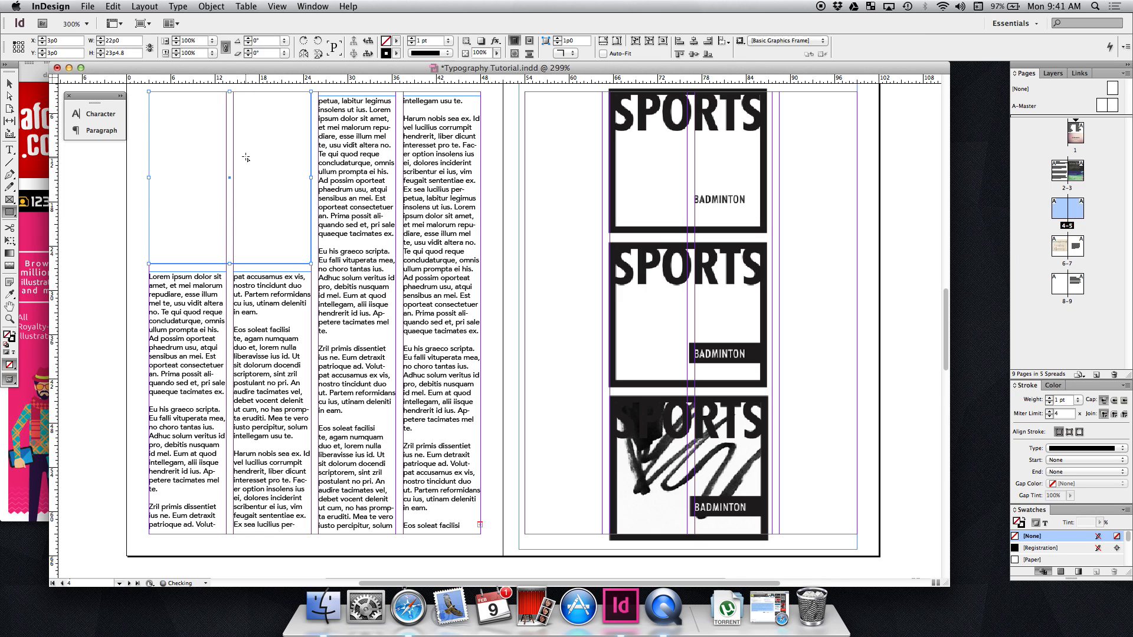
pyautogui.press('t')
pyautogui.click(211, 118)
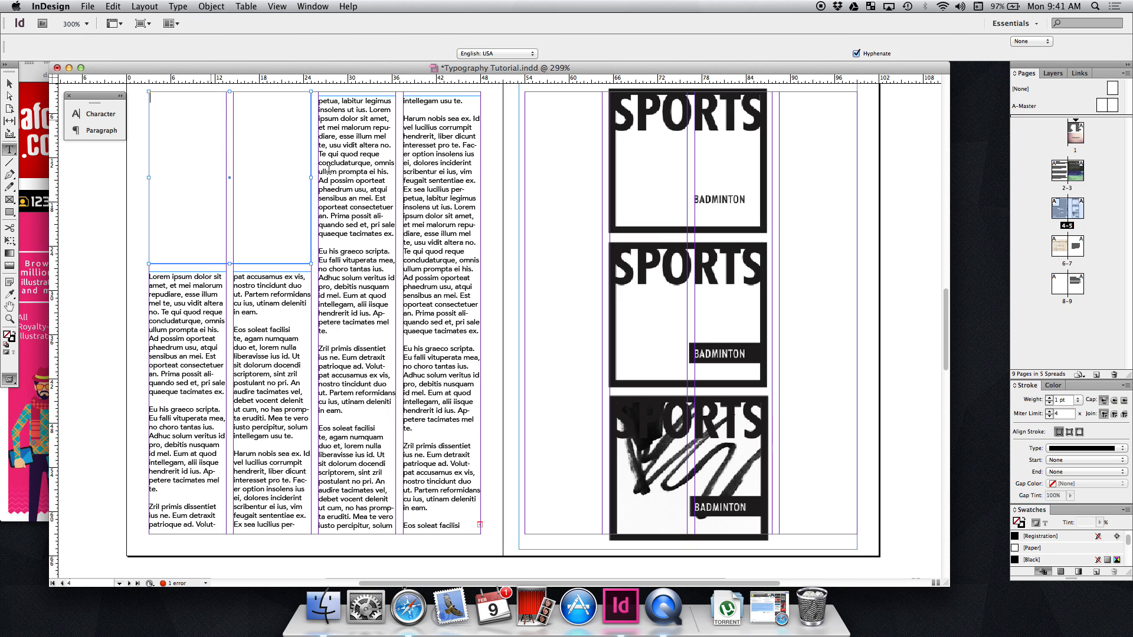
pyautogui.write('don')
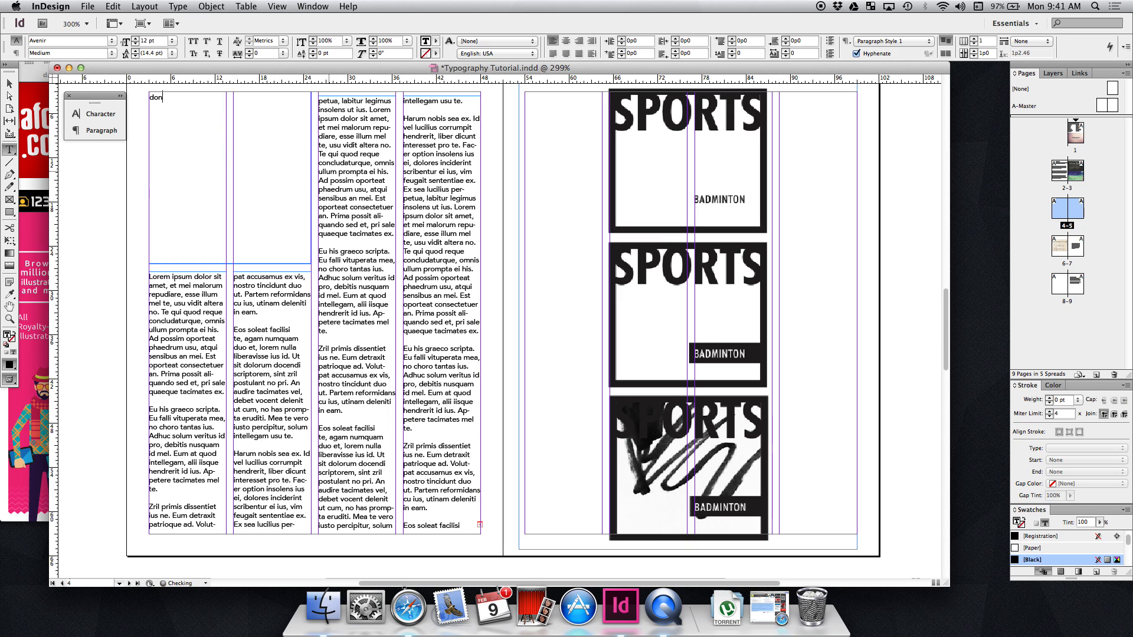
pyautogui.write('t break the grid')
# Step: Select the whole headline text and bring up the Character panel, positioned clear of the headline
pyautogui.press('super+a')
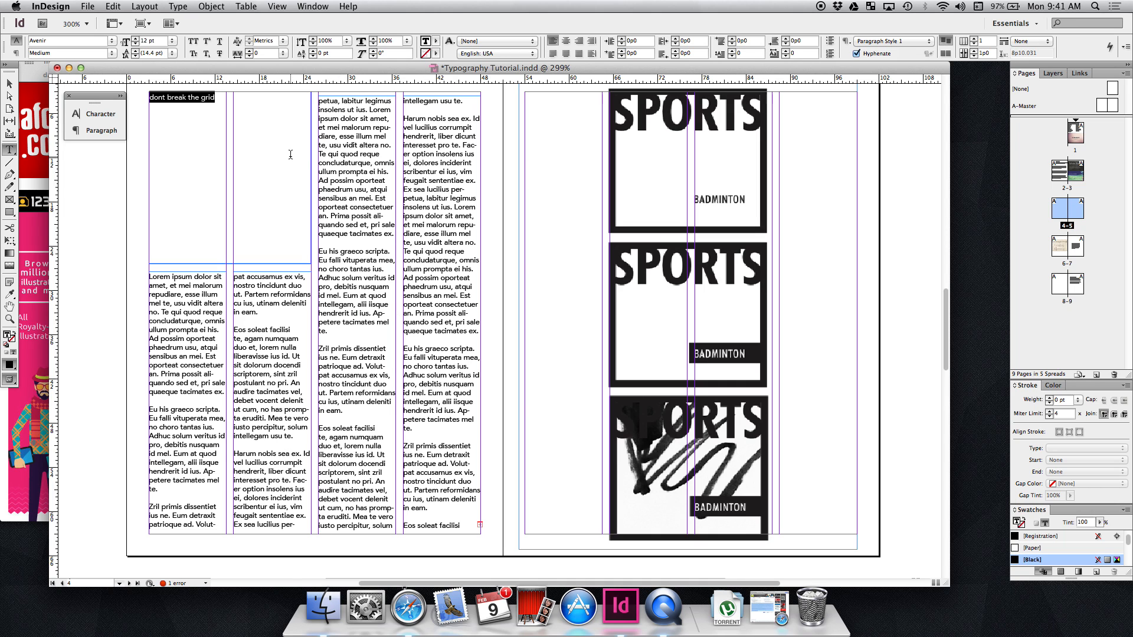
pyautogui.click(119, 97)
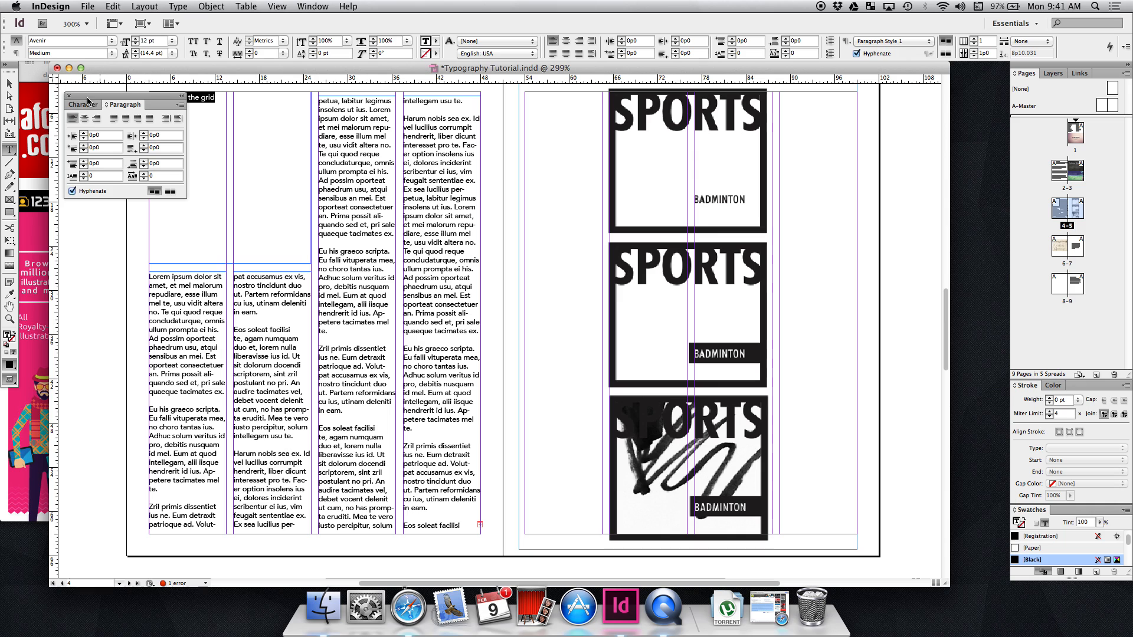
pyautogui.moveTo(99, 100); pyautogui.dragTo(85, 99)
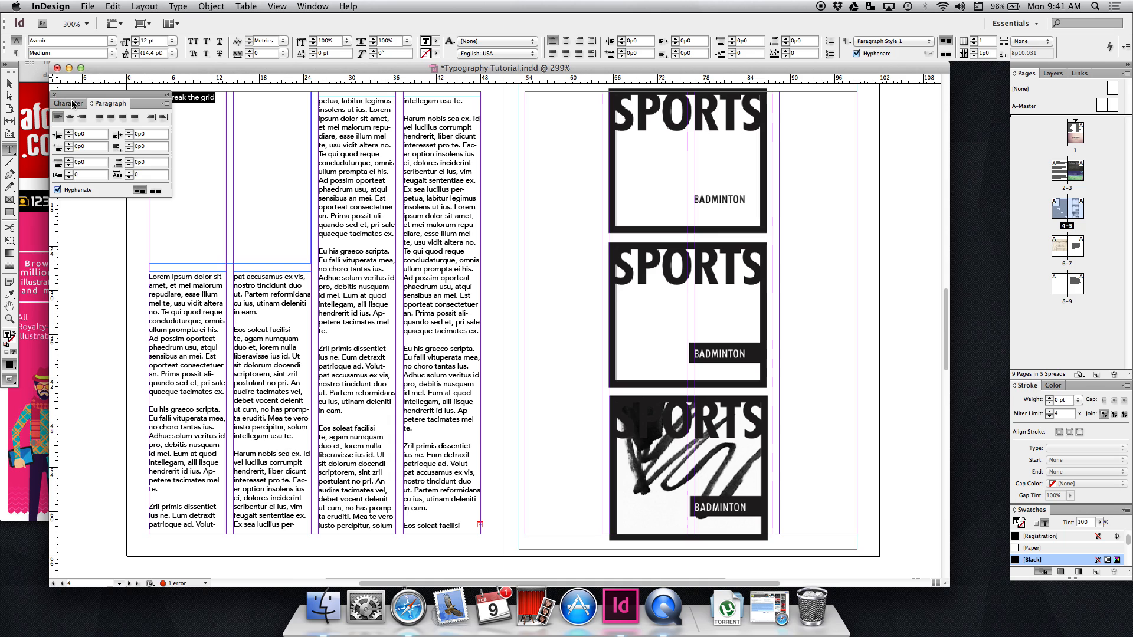
pyautogui.moveTo(75, 106); pyautogui.dragTo(28, 209)
pyautogui.press('super+t')
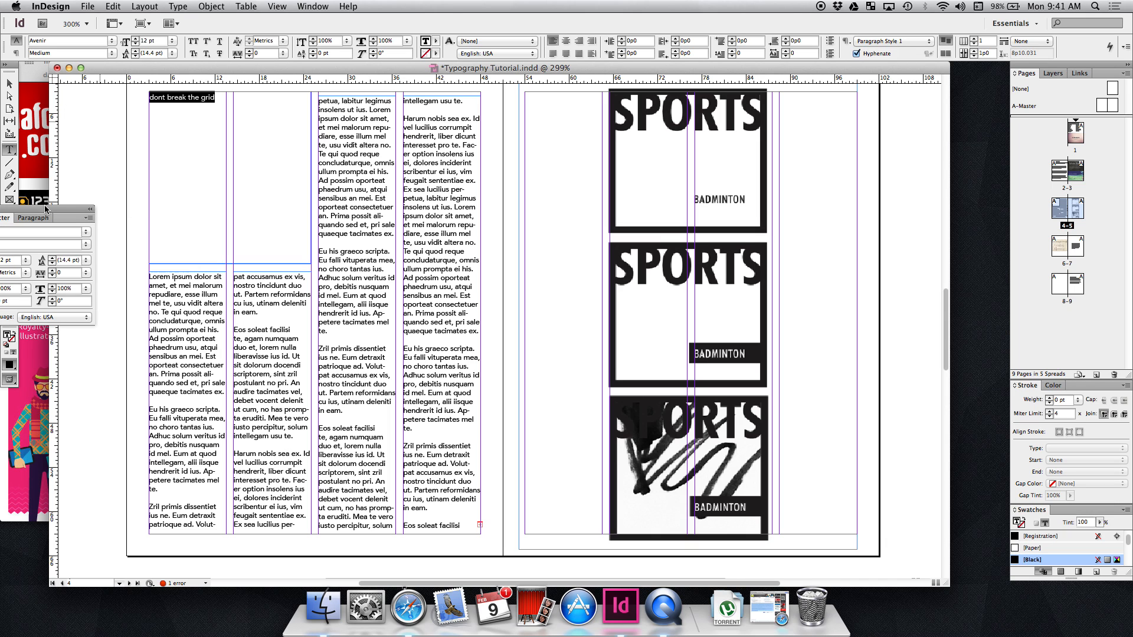
pyautogui.press('super+t')
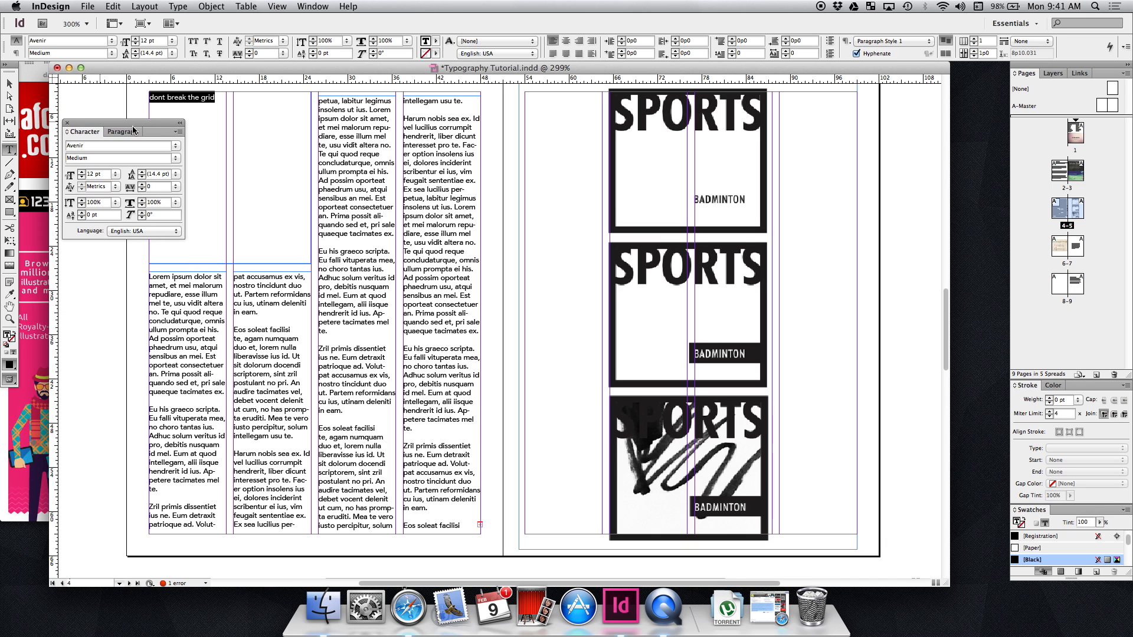
# Step: Turn off hyphenation for the selected headline "dont break the grid"
pyautogui.click(119, 133)
pyautogui.click(70, 218)
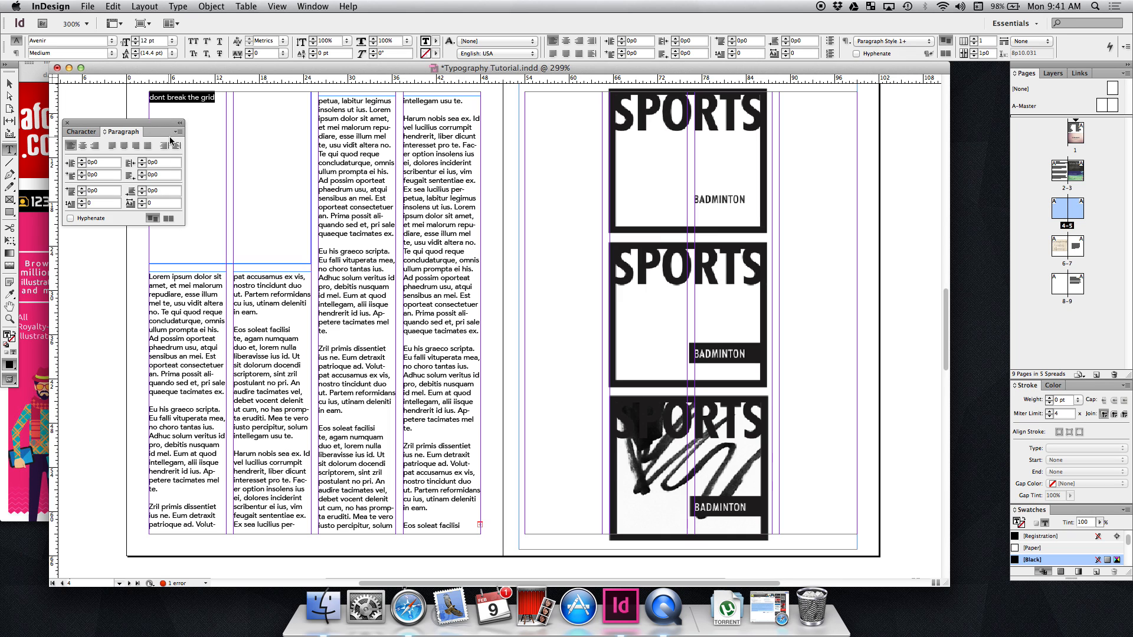
# Step: Select all the threaded body text on page 4 and align it to the baseline grid
pyautogui.tripleClick(349, 225)
pyautogui.press('super+a')
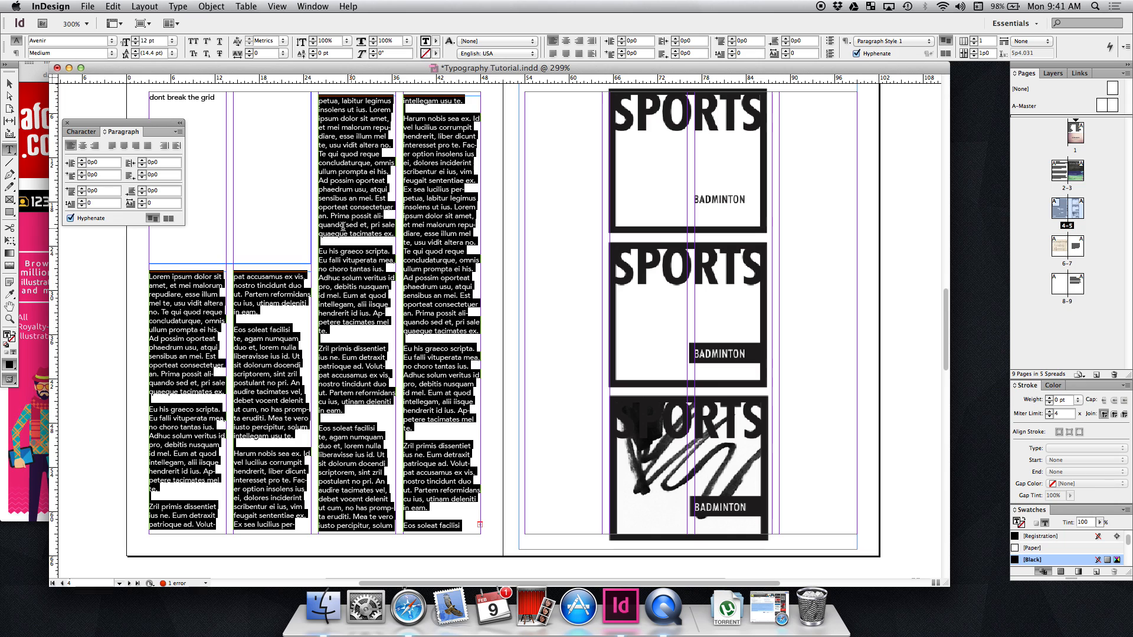
pyautogui.click(93, 132)
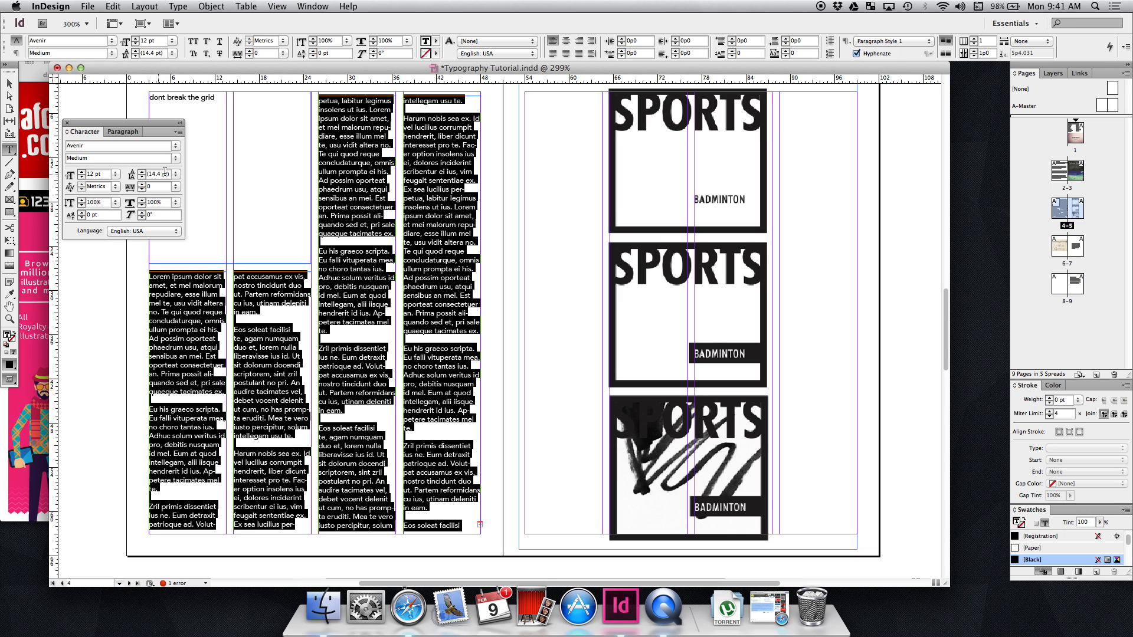
pyautogui.click(122, 132)
pyautogui.click(168, 218)
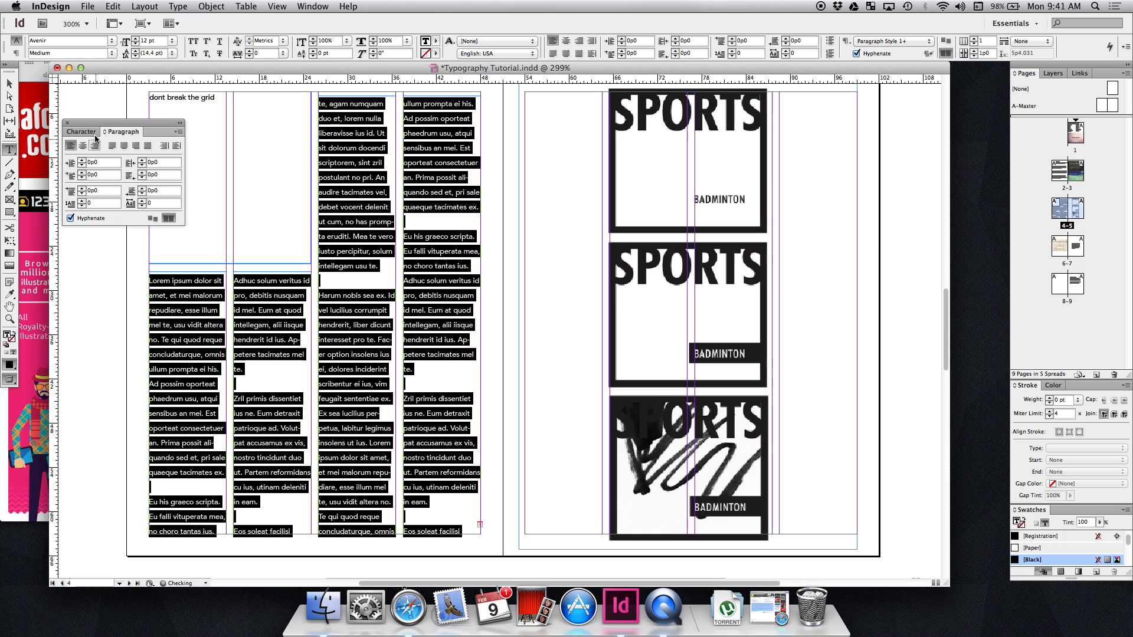
# Step: Try different leading values on the grid-aligned body text, ending at 12 pt
pyautogui.click(95, 133)
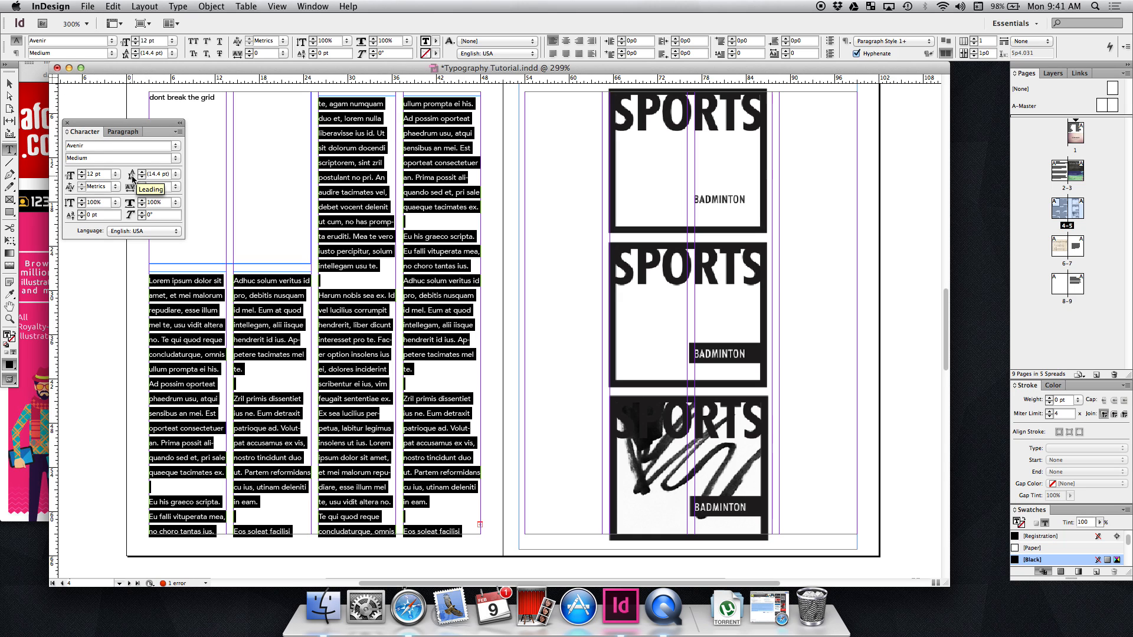
pyautogui.click(142, 177)
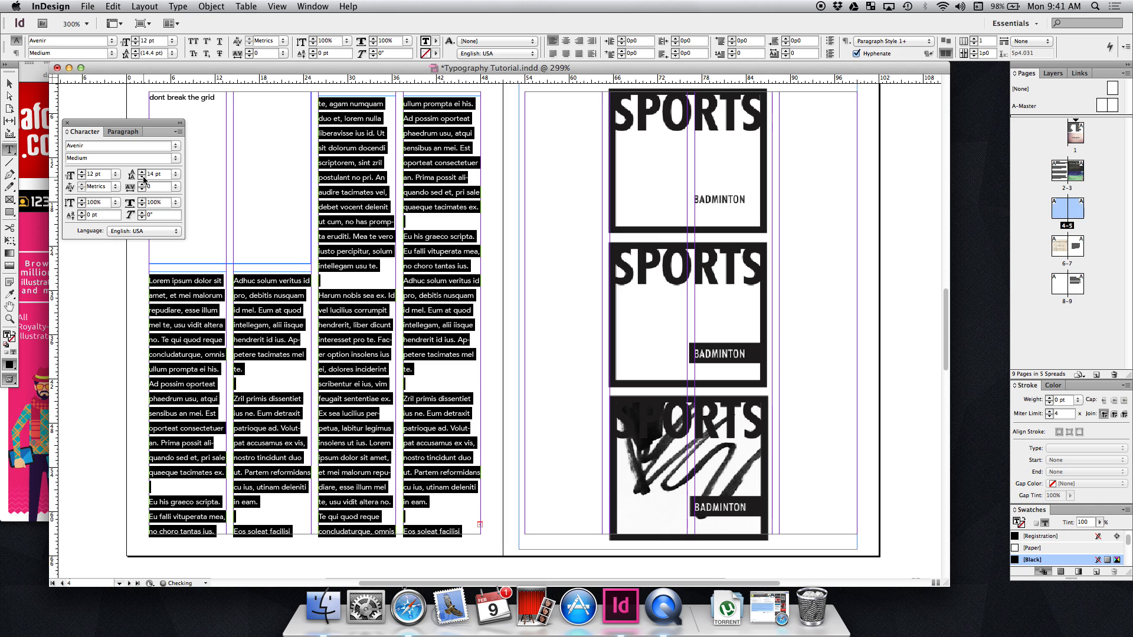
pyautogui.click(142, 177)
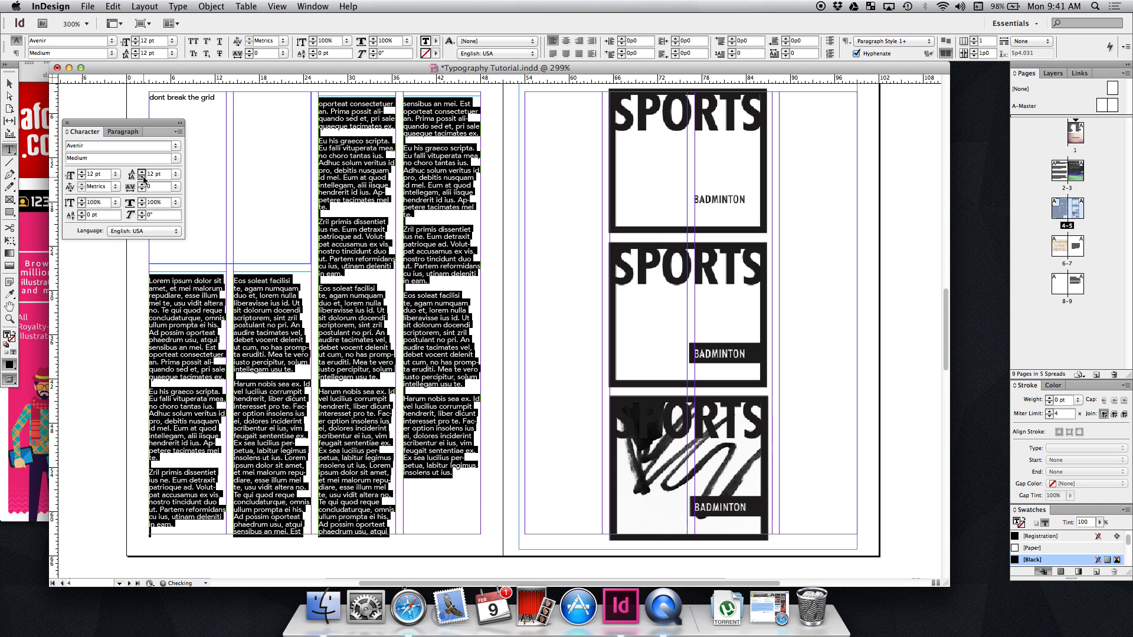
pyautogui.click(142, 177)
pyautogui.click(142, 173)
pyautogui.click(143, 173)
pyautogui.click(142, 173)
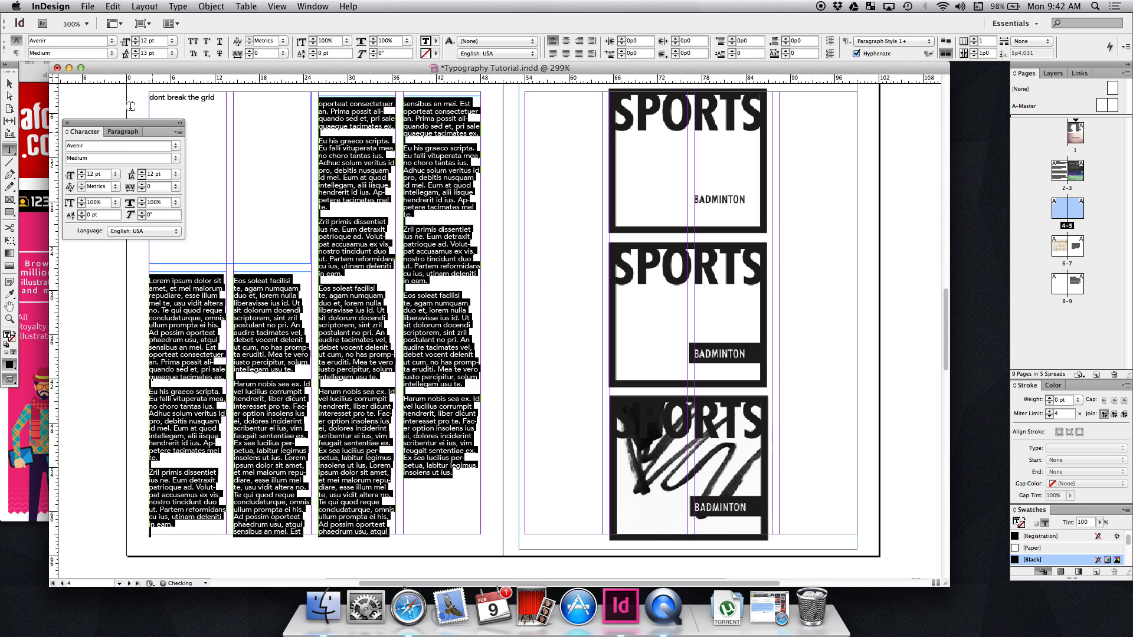
# Step: Release the body text from the baseline grid and set its leading to 11 pt
pyautogui.click(122, 132)
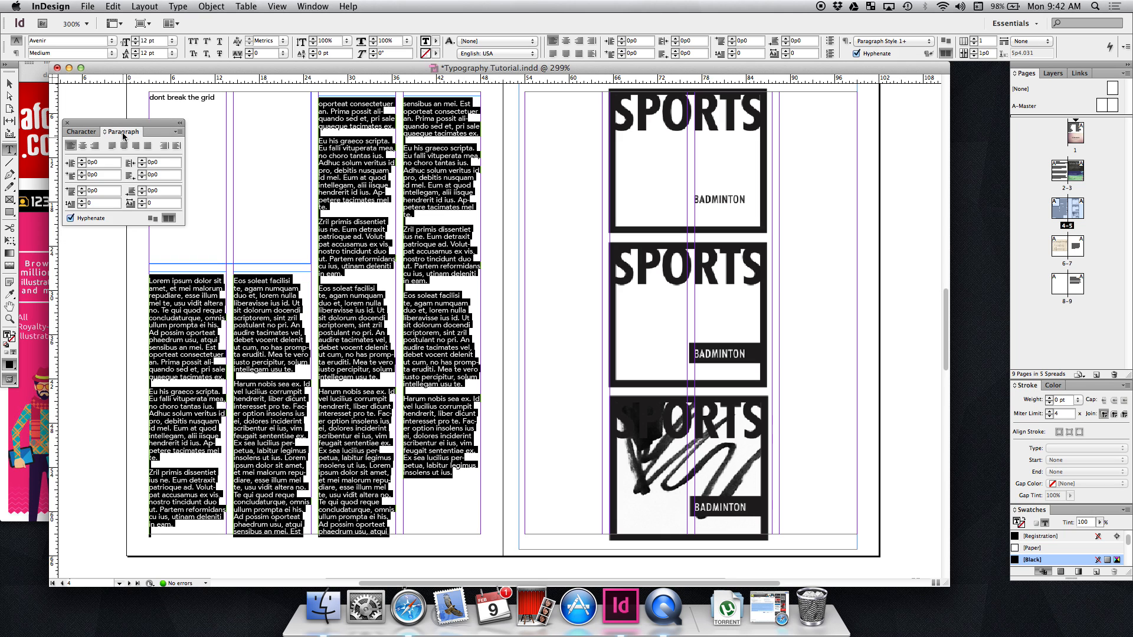
pyautogui.click(153, 220)
pyautogui.press('super+t')
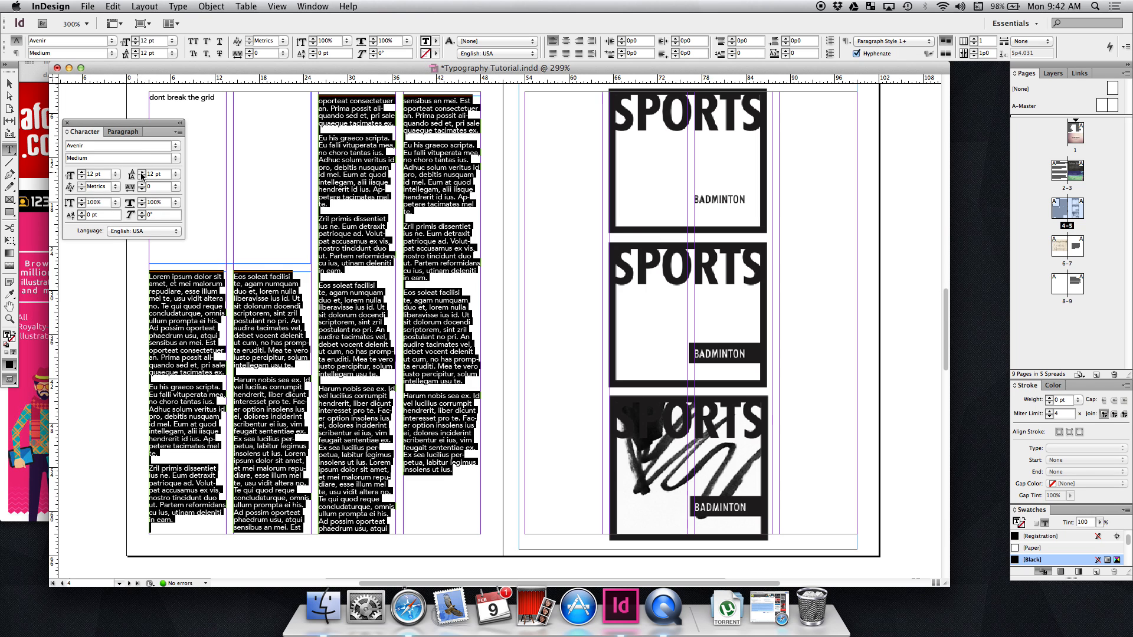
pyautogui.click(141, 172)
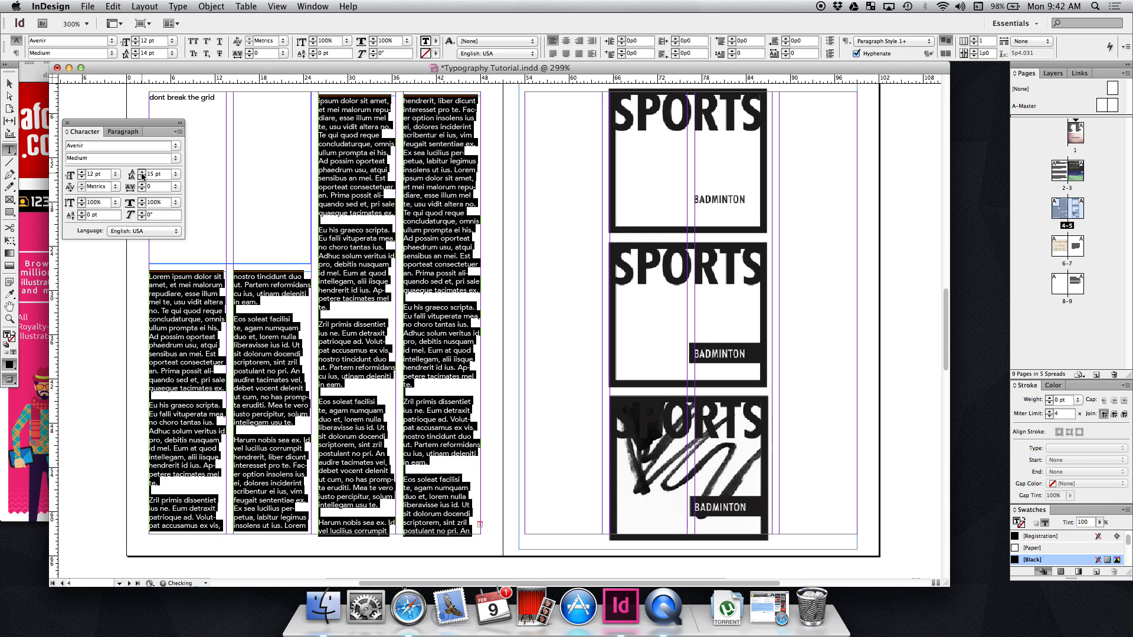
pyautogui.click(141, 173)
pyautogui.click(142, 177)
pyautogui.click(142, 177)
pyautogui.click(142, 177)
pyautogui.click(142, 177)
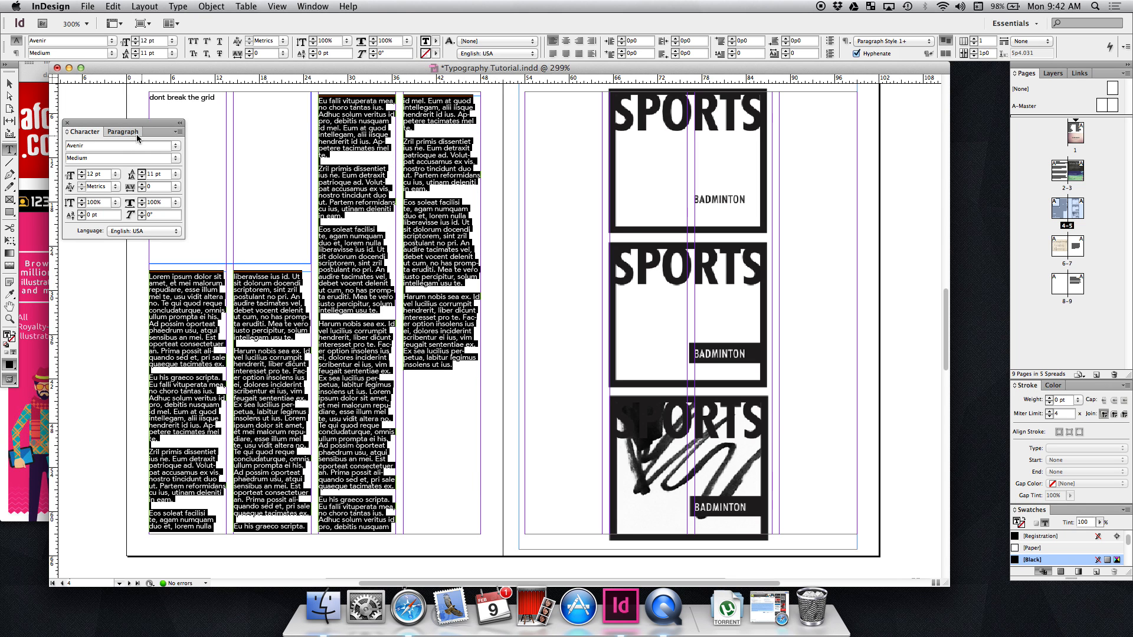
# Step: Select the headline "dont break the grid" and change its font to Helvetica Light
pyautogui.click(197, 112)
pyautogui.moveTo(215, 98); pyautogui.dragTo(150, 97)
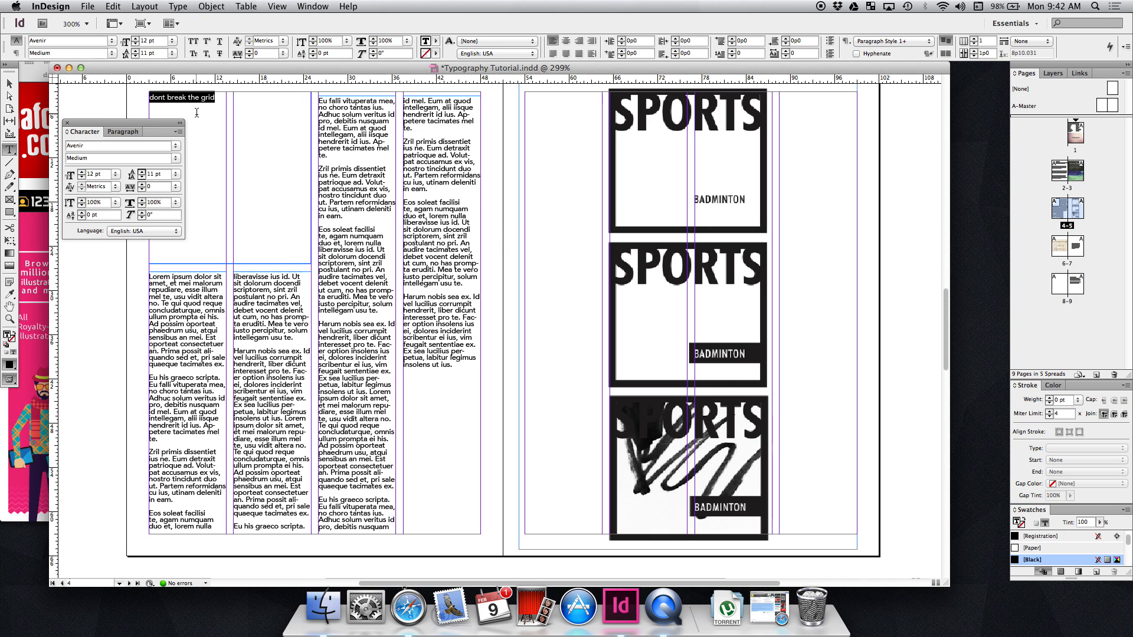
pyautogui.click(84, 145)
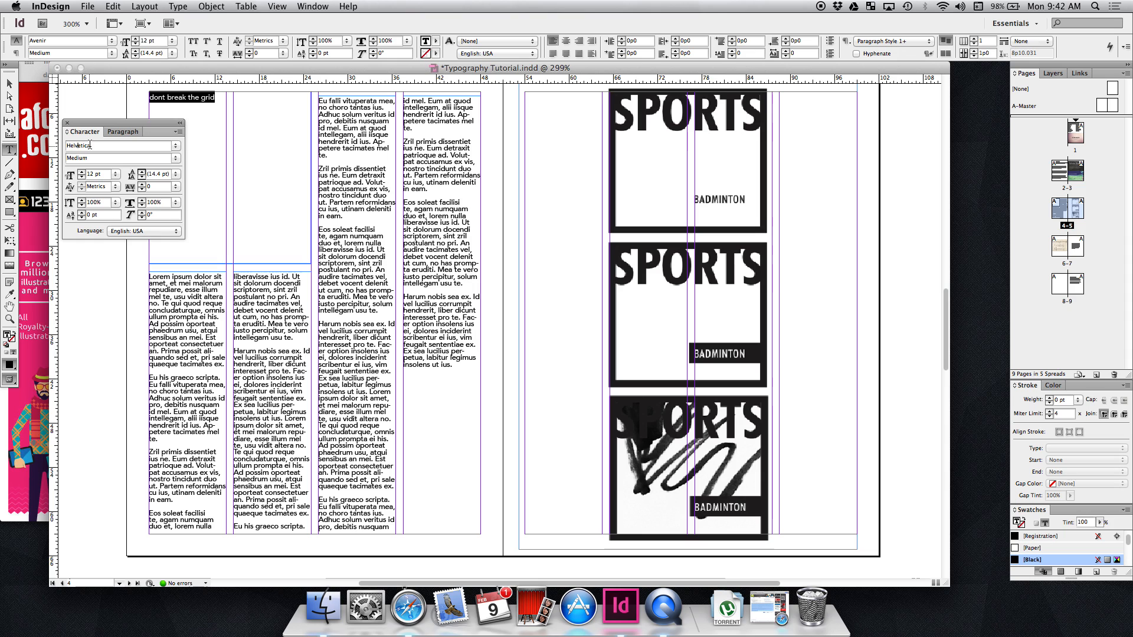
pyautogui.press('Return')
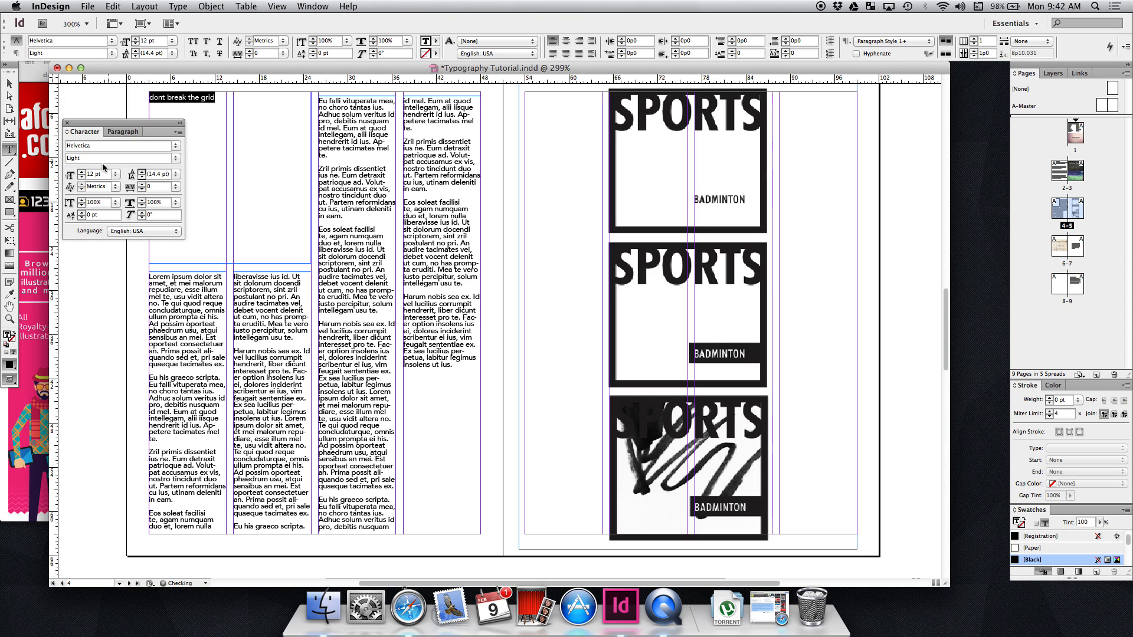
# Step: Enlarge the headline text in increments to a font size of 74 pt
pyautogui.press('super+shift+period')
pyautogui.press('super+shift+period')
pyautogui.press('super+shift+period')
pyautogui.press('super+shift+period')
pyautogui.press('super+shift+period')
pyautogui.press('super+shift+period')
pyautogui.press('super+shift+period')
pyautogui.press('super+shift+period')
pyautogui.press('super+shift+period')
pyautogui.press('super+shift+period')
pyautogui.press('super+shift+period')
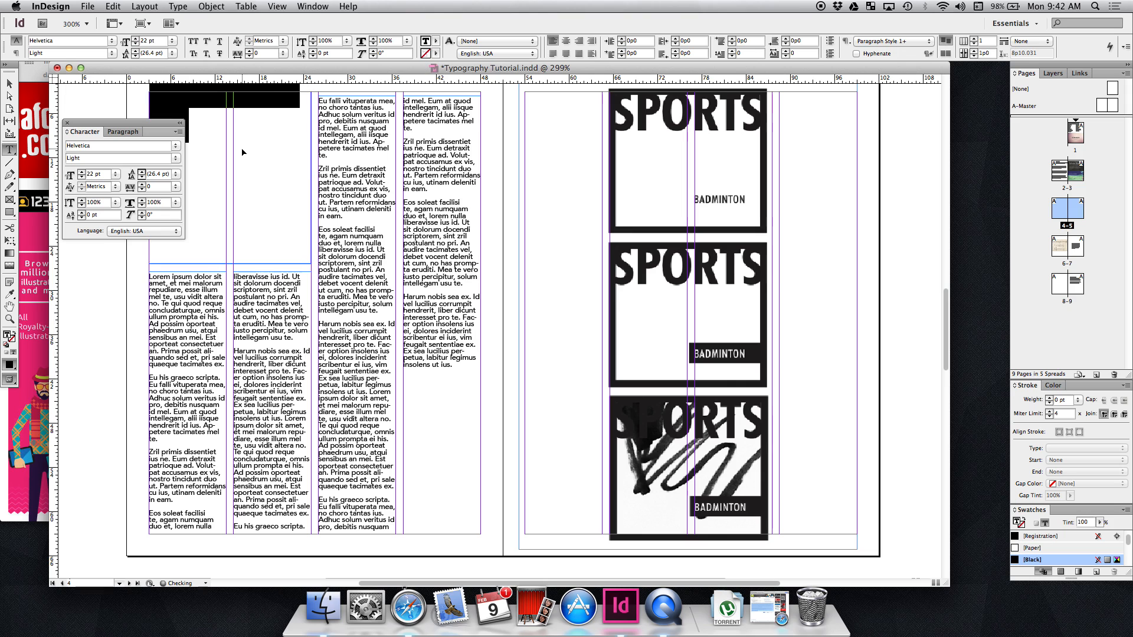
pyautogui.press('super+shift+period')
pyautogui.press('super+shift+period')
pyautogui.press('super+shift+period')
pyautogui.press('super+shift+period')
pyautogui.press('super+shift+period')
pyautogui.press('super+shift+period')
pyautogui.press('super+shift+period')
pyautogui.press('super+shift+period')
pyautogui.press('super+shift+period')
pyautogui.press('super+shift+period')
pyautogui.press('super+shift+period')
pyautogui.press('super+shift+period')
pyautogui.press('super+shift+period')
pyautogui.press('super+shift+period')
pyautogui.press('super+shift+period')
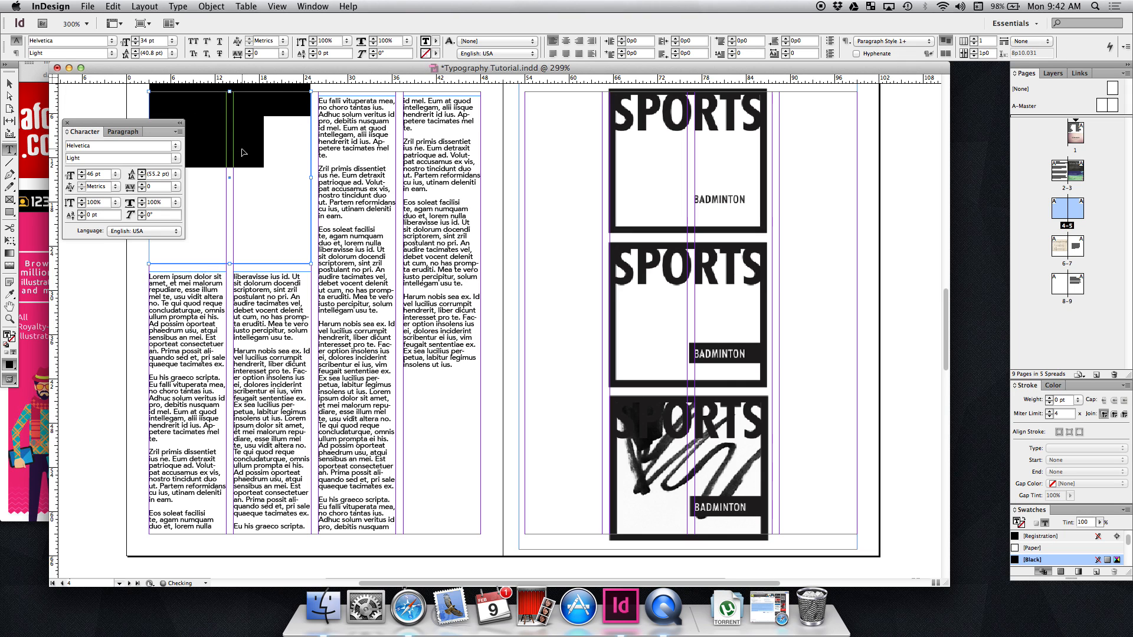
pyautogui.press('super+shift+period')
pyautogui.press('super+shift+period')
pyautogui.press('super+shift+period')
pyautogui.press('super+shift+period')
pyautogui.press('super+shift+period')
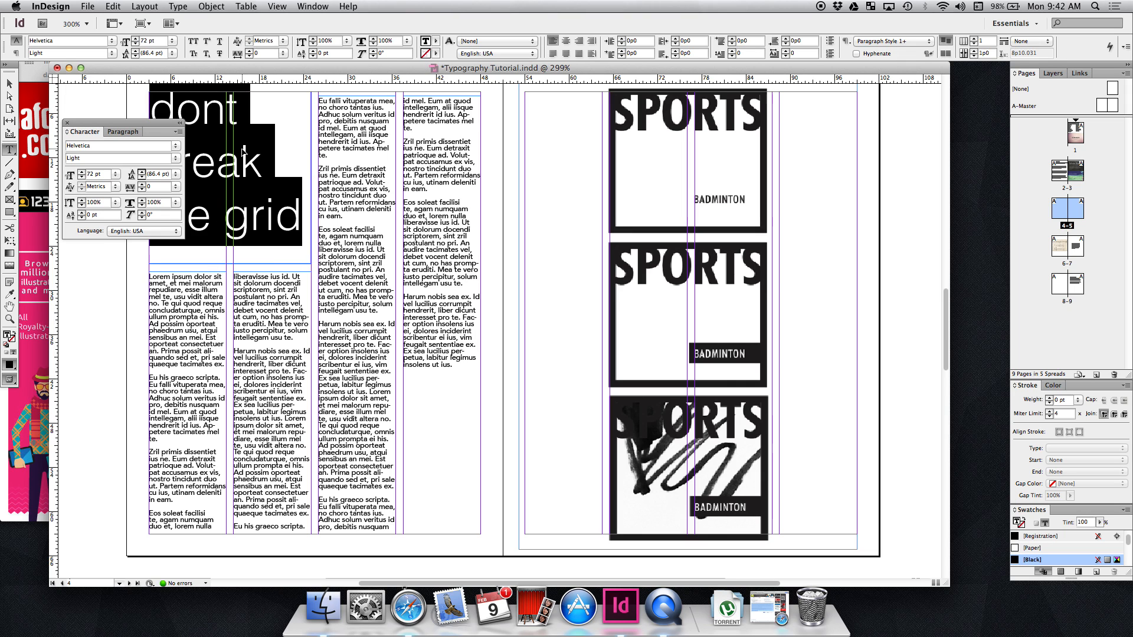
# Step: Align the headline to the right edge of its frame and tighten its tracking to -40
pyautogui.click(579, 41)
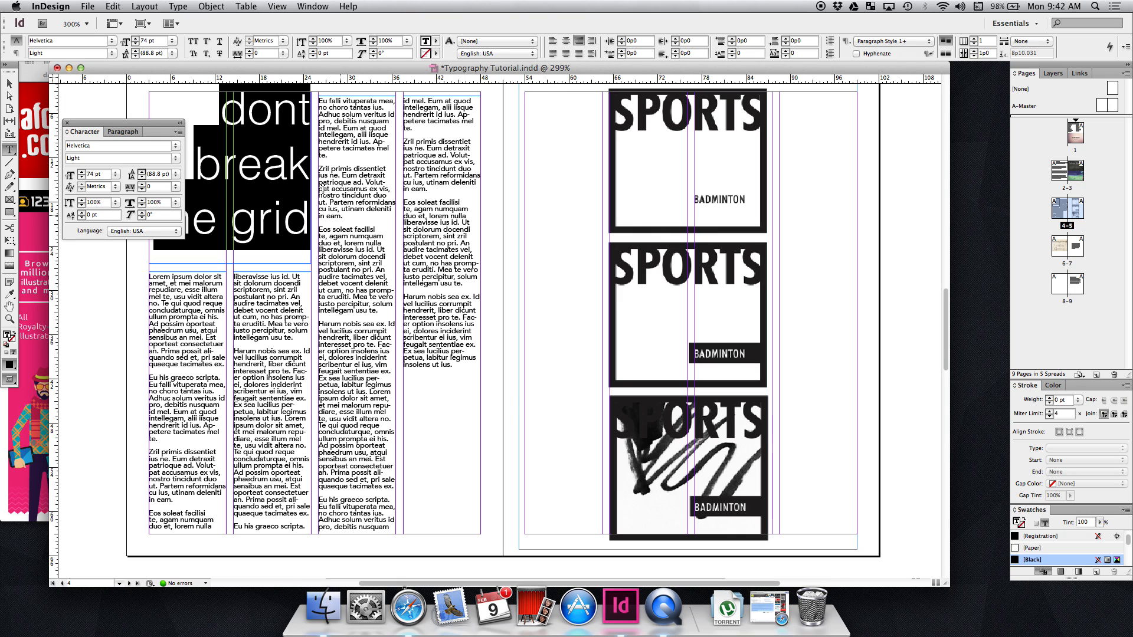
pyautogui.moveTo(118, 123); pyautogui.dragTo(84, 113)
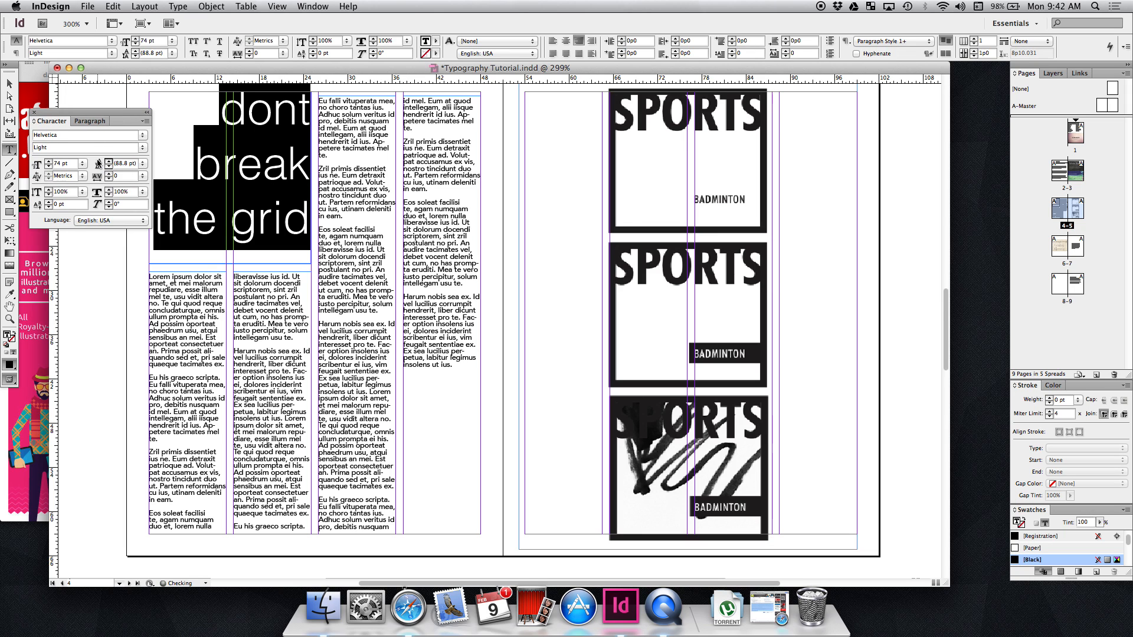
pyautogui.hotkey('alt', 'Left')
pyautogui.hotkey('alt', 'Left')
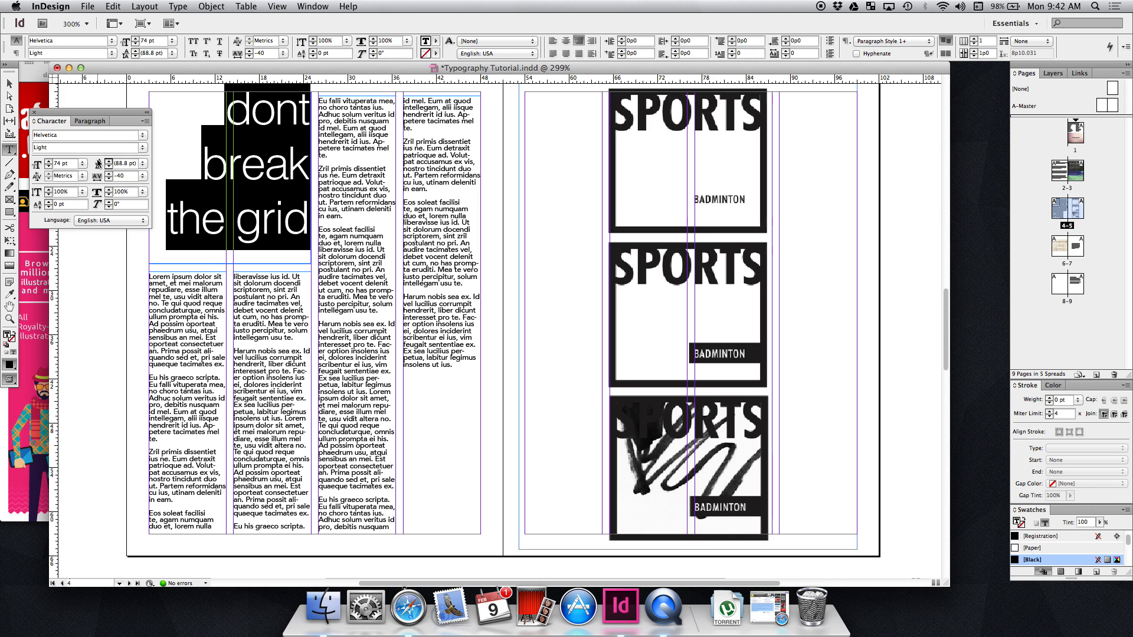
# Step: Make the headline Helvetica Bold and tighten its leading to 70.8 pt
pyautogui.click(142, 147)
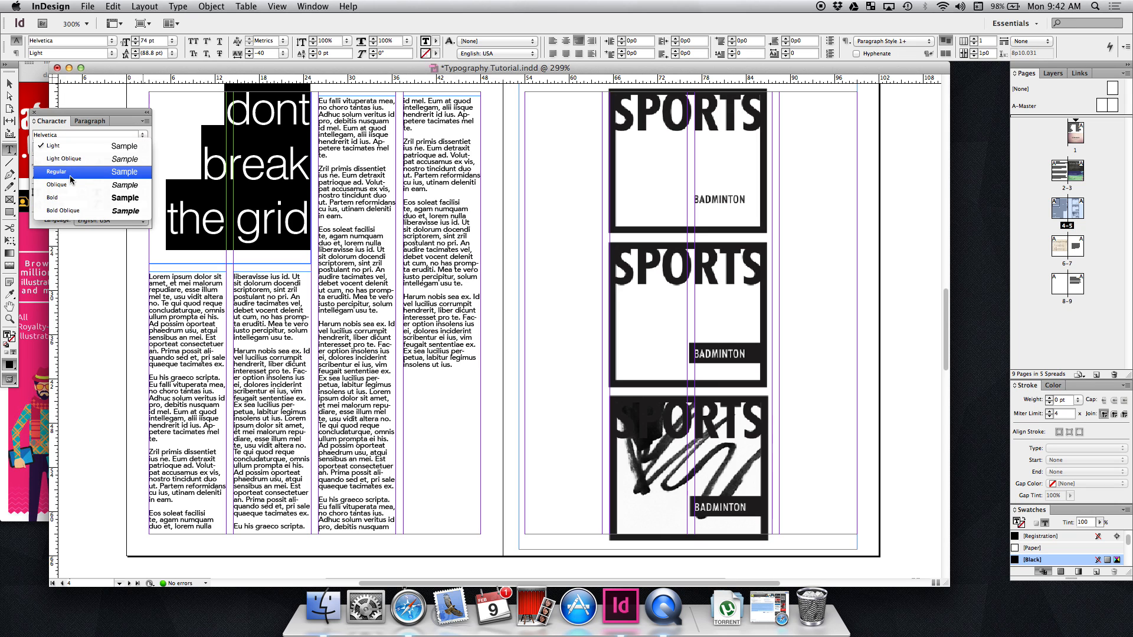
pyautogui.click(65, 198)
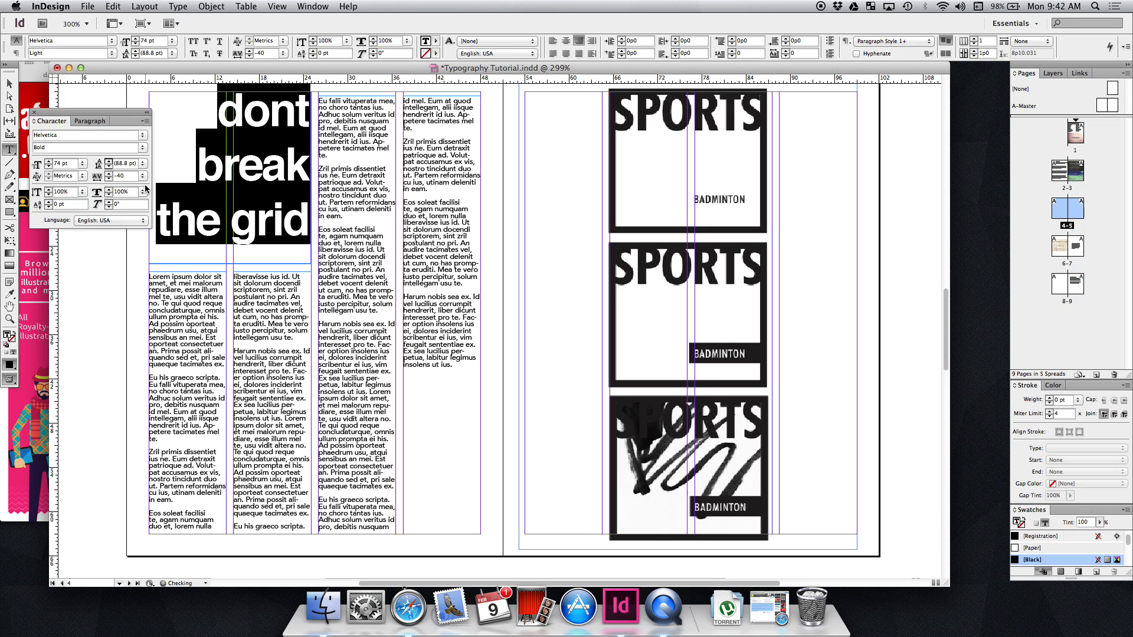
pyautogui.hotkey('alt', 'Up')
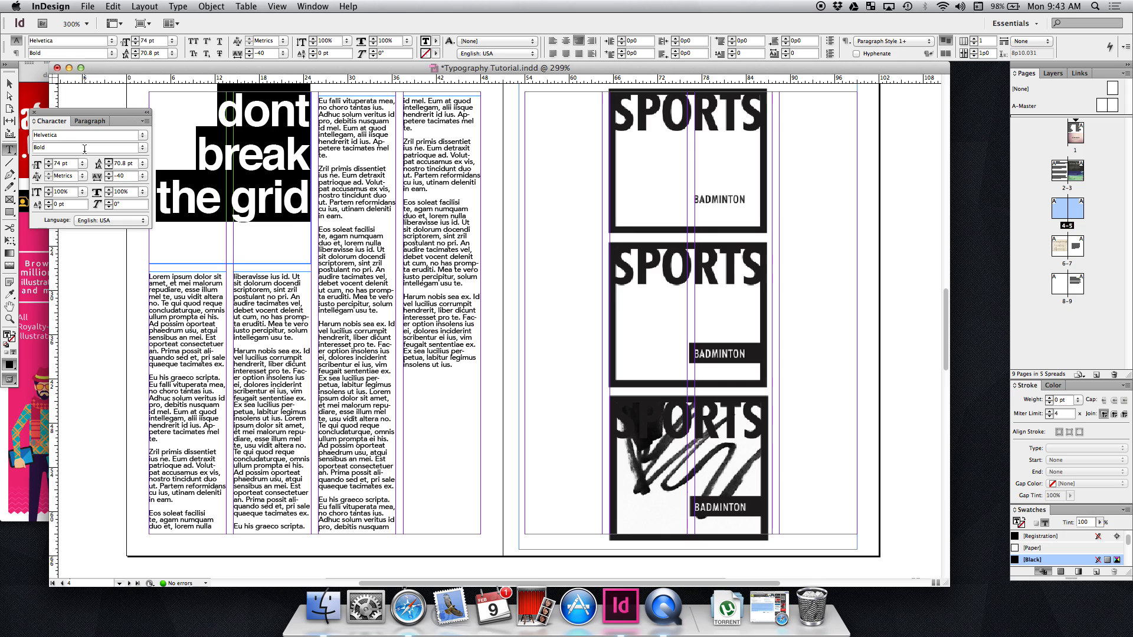
# Step: Enlarge the headline to 80 pt, close the Character panel and deselect the headline text
pyautogui.press('super+shift+period')
pyautogui.press('super+shift+period')
pyautogui.press('super+shift+period')
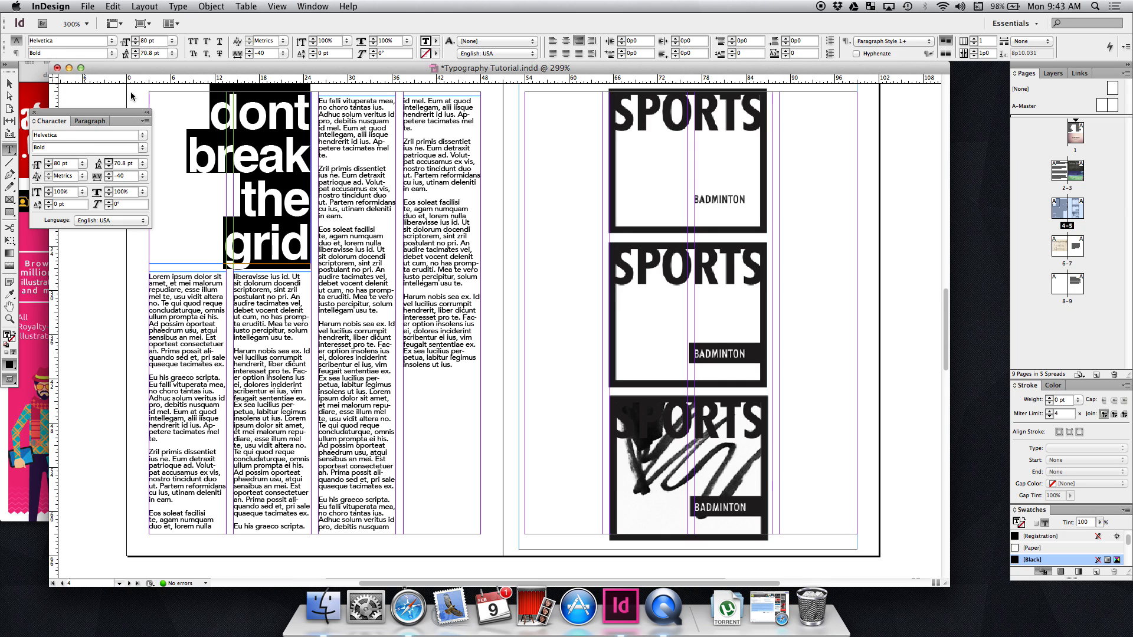
pyautogui.click(34, 112)
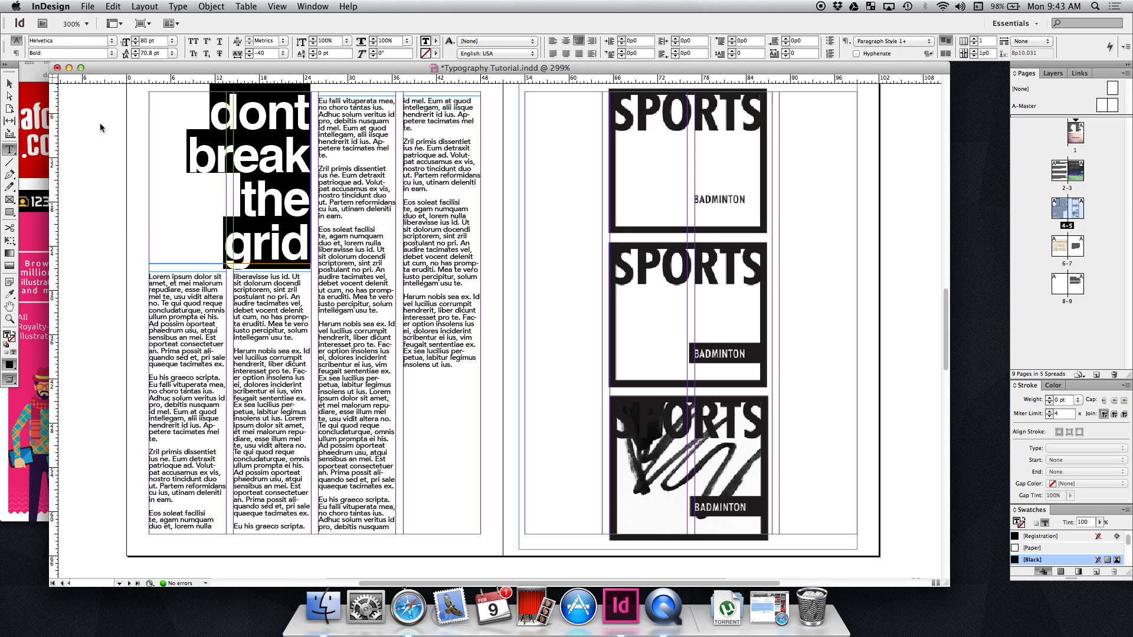
pyautogui.click(314, 273)
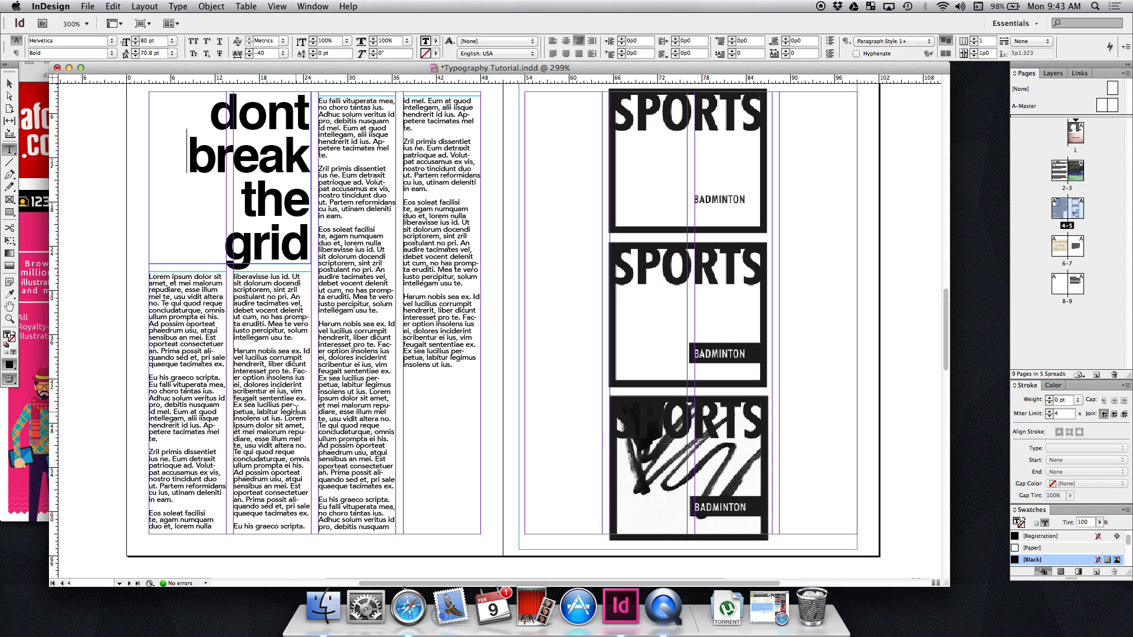
# Step: Examine the grid layouts on pages 4 and 5, and go on to the tracking, leading and kerning graphic on page 6
pyautogui.click(9, 83)
pyautogui.click(476, 407)
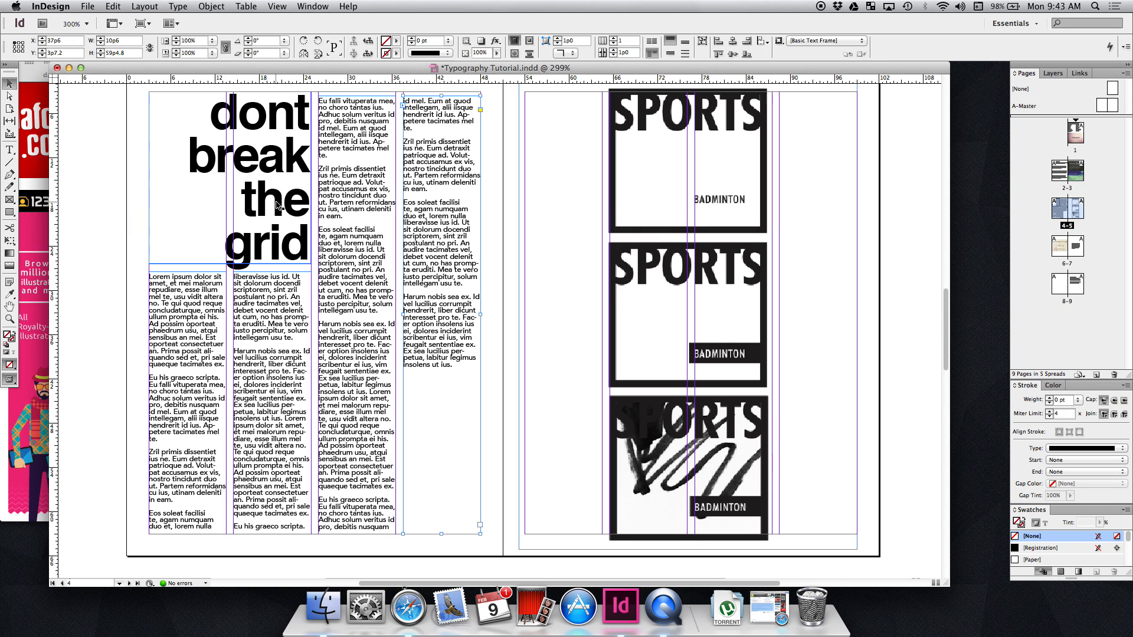
pyautogui.click(519, 396)
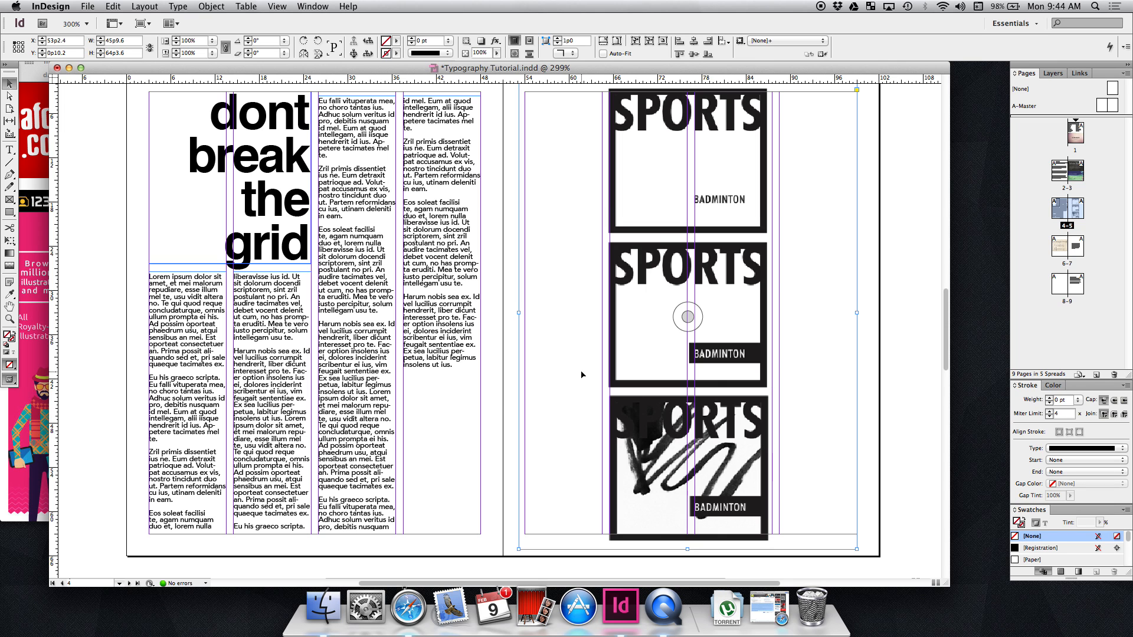
pyautogui.scroll(-3, 504, 399)
pyautogui.scroll(-10, 505, 397)
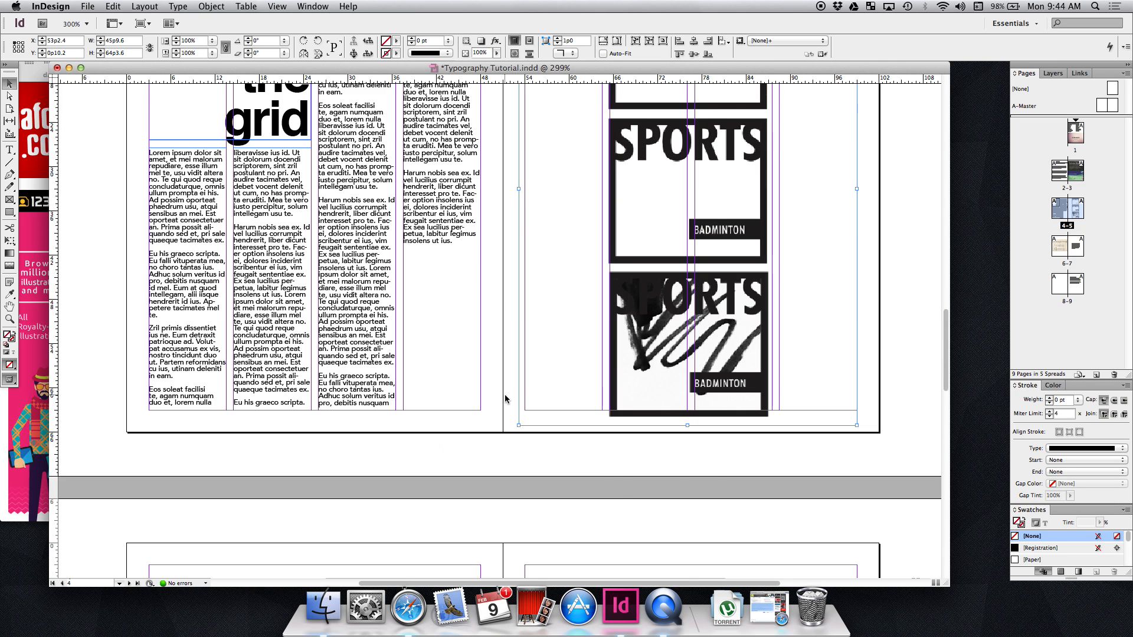
pyautogui.scroll(-2, 504, 394)
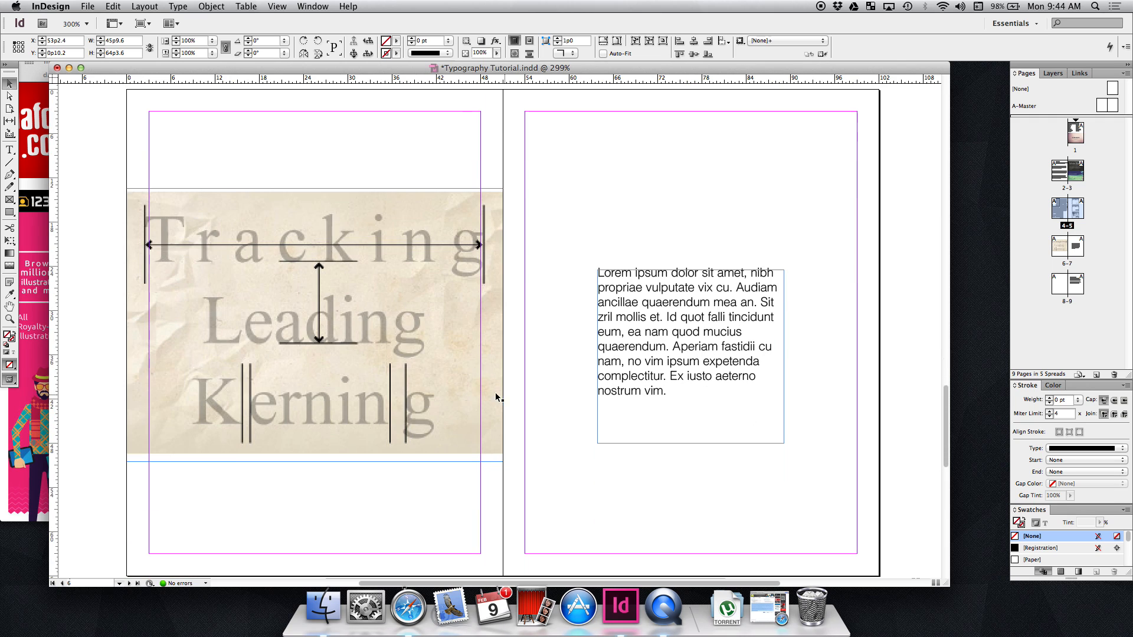
pyautogui.click(237, 147)
pyautogui.click(316, 262)
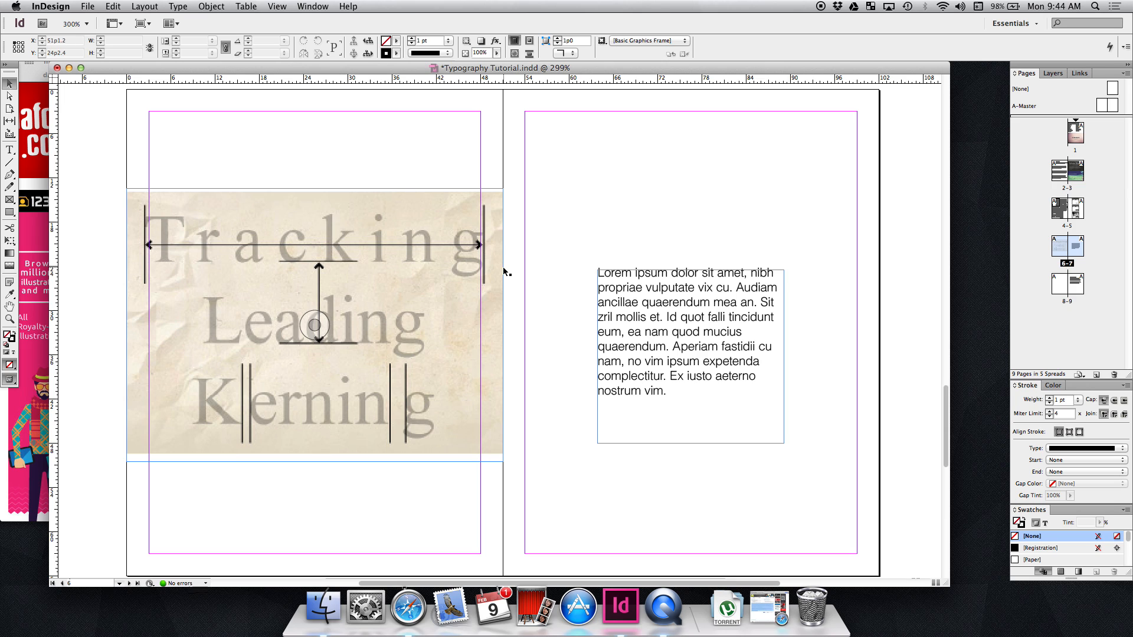
pyautogui.click(325, 338)
# Step: Bring up the Character panel and place it beside the upper part of the tracking, leading and kerning graphic, clear of the lower two words
pyautogui.press('super+t')
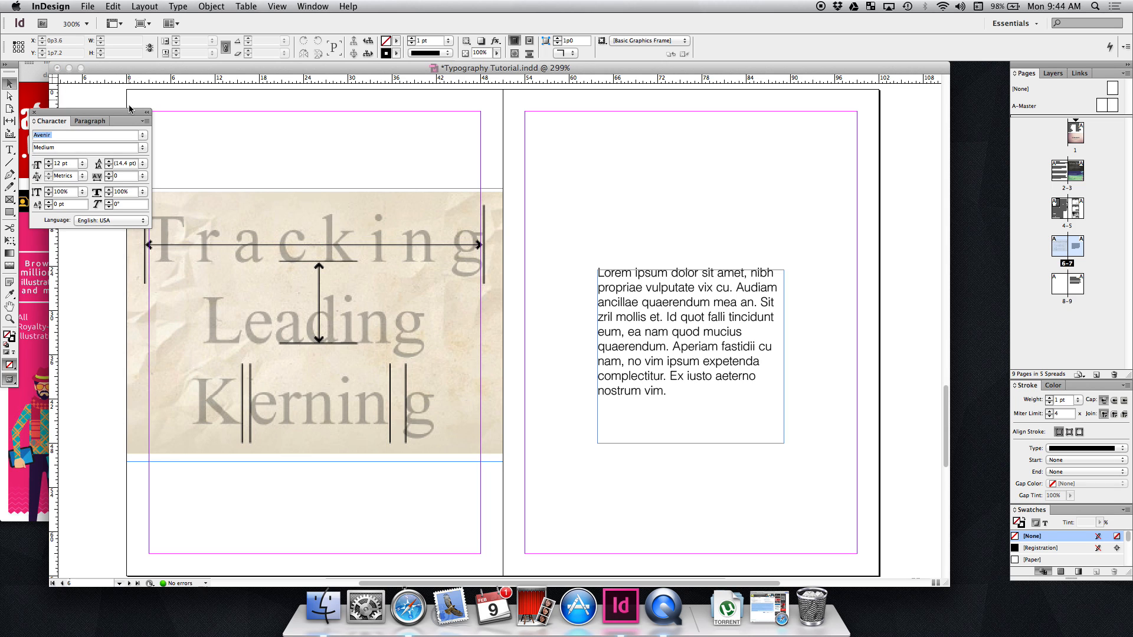
pyautogui.moveTo(130, 113); pyautogui.dragTo(213, 218)
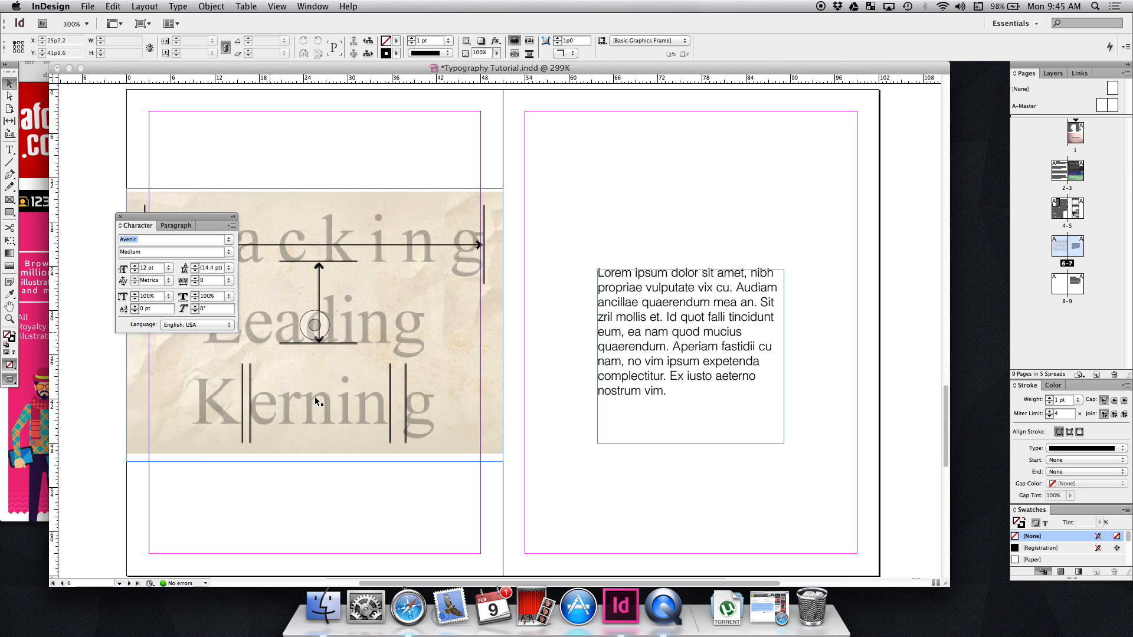
pyautogui.moveTo(197, 217); pyautogui.dragTo(126, 145)
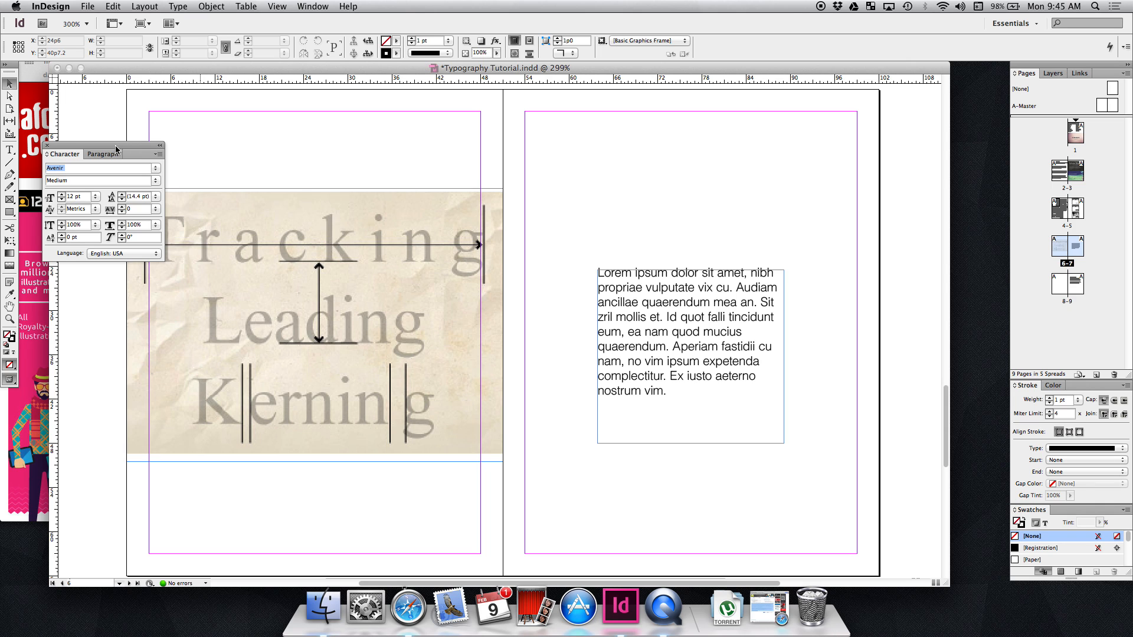
pyautogui.rightClick(117, 145)
pyautogui.click(97, 147)
pyautogui.click(314, 325)
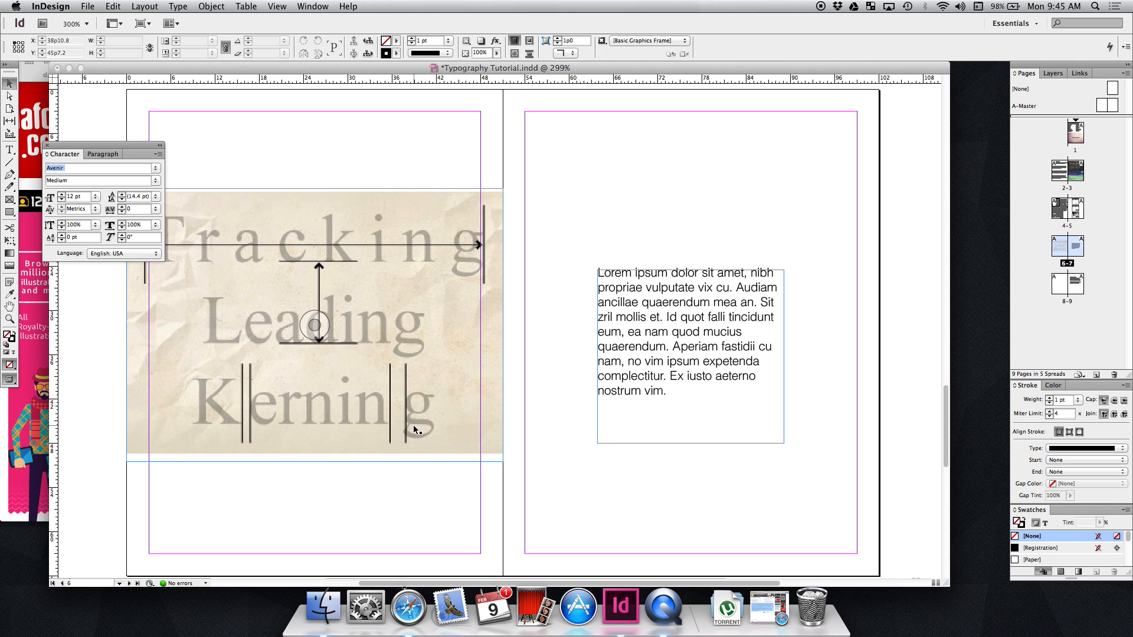
# Step: Add a text frame about 14p0 wide and 8p10.8 high above the Lorem ipsum text, containing the letter pairs "To mn WA"
pyautogui.click(616, 165)
pyautogui.press('t')
pyautogui.moveTo(590, 131); pyautogui.dragTo(693, 198)
pyautogui.write('To')
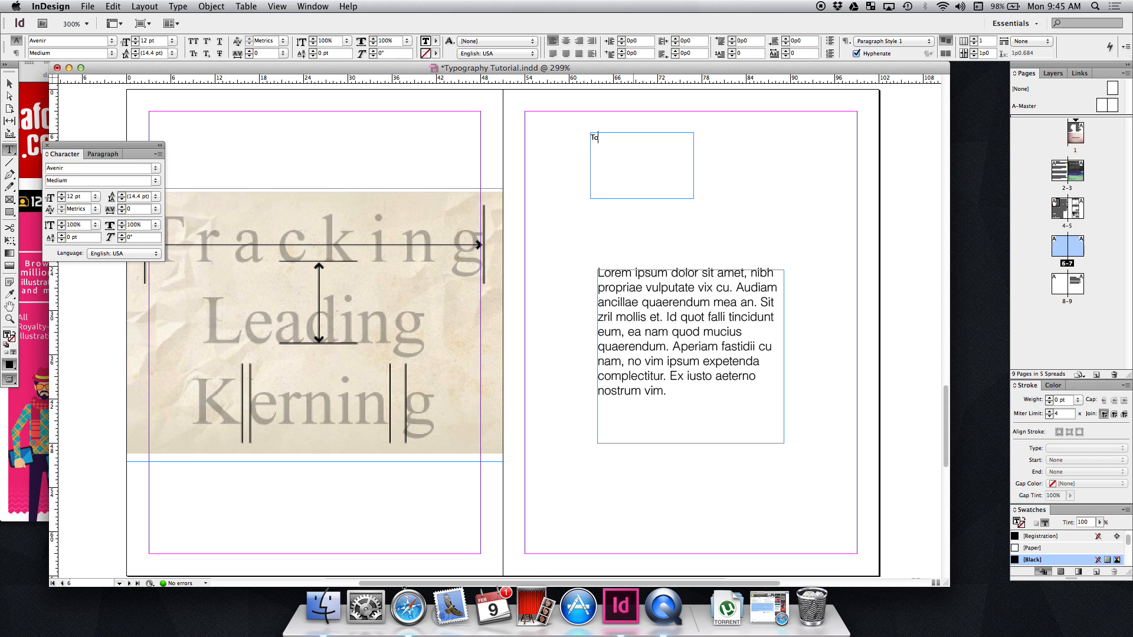
pyautogui.write(' mn')
pyautogui.write('WA')
# Step: Select all of the Lorem ipsum text and set its kerning to Metrics
pyautogui.click(96, 210)
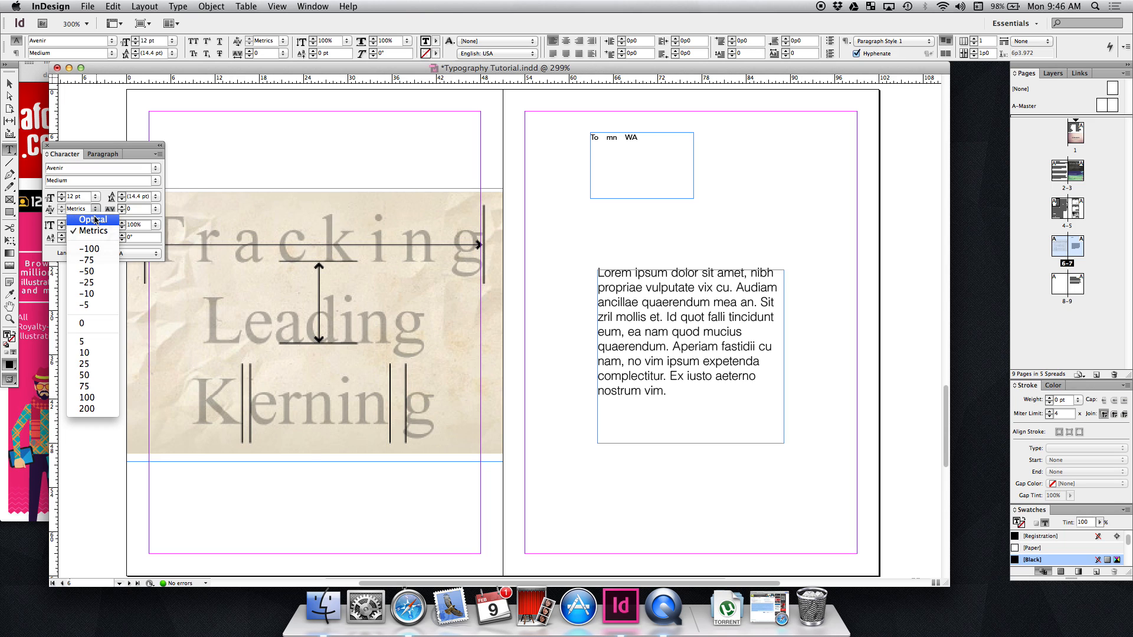
pyautogui.click(638, 174)
pyautogui.click(670, 318)
pyautogui.press('super+a')
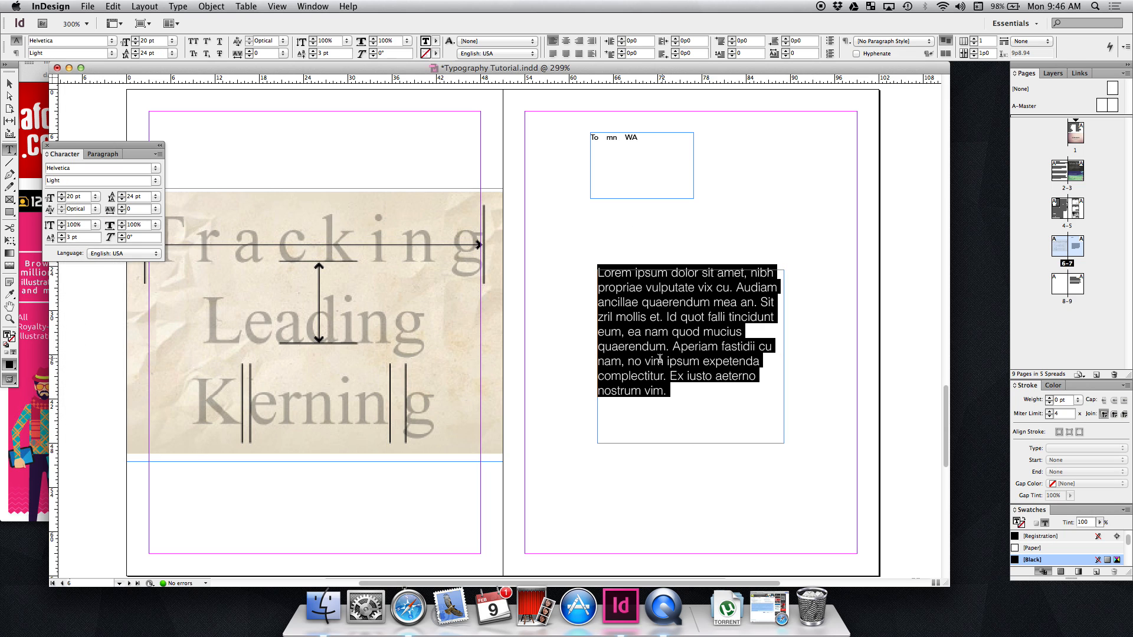
pyautogui.click(93, 209)
pyautogui.click(84, 231)
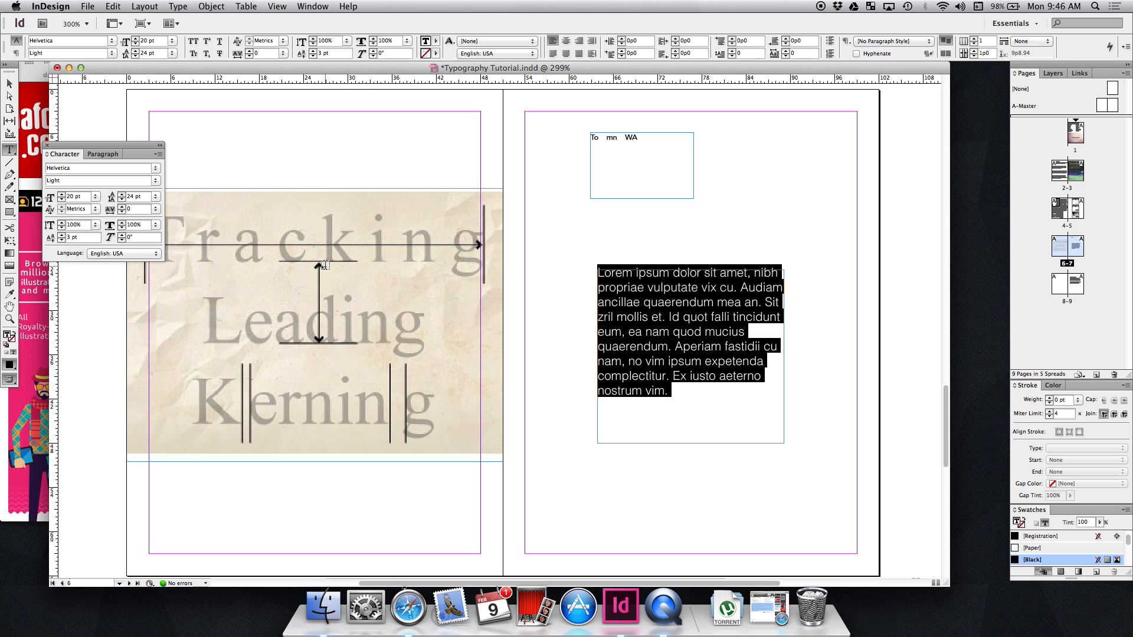
# Step: Tighten the Lorem ipsum text's leading to 19 pt and loosen it back to 21 pt
pyautogui.click(121, 199)
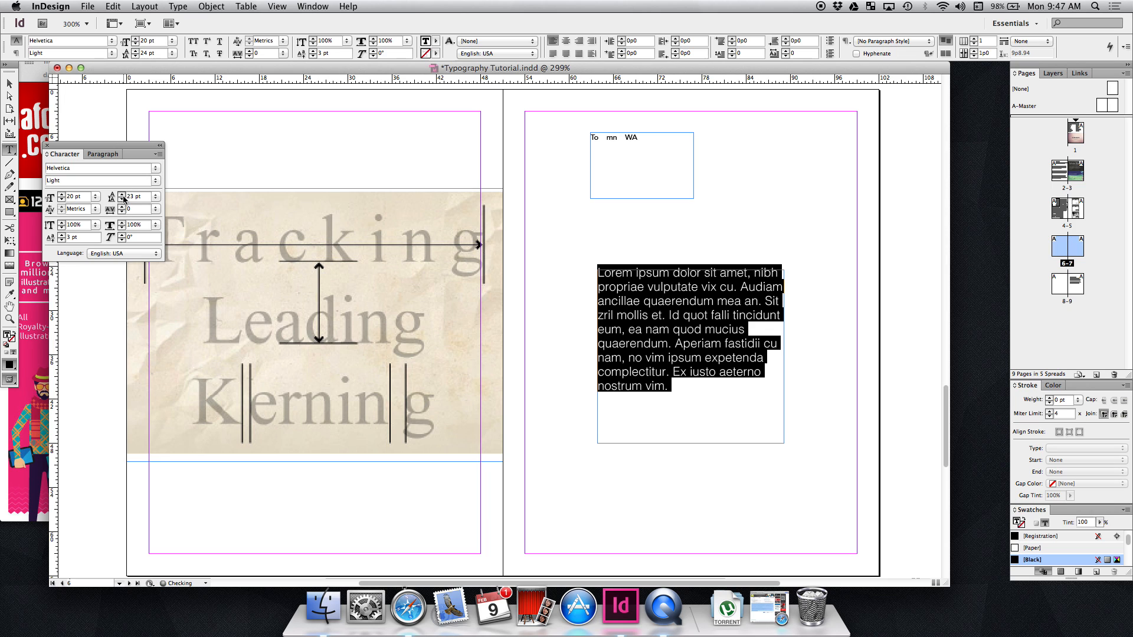
pyautogui.click(121, 199)
pyautogui.click(121, 199)
pyautogui.click(123, 200)
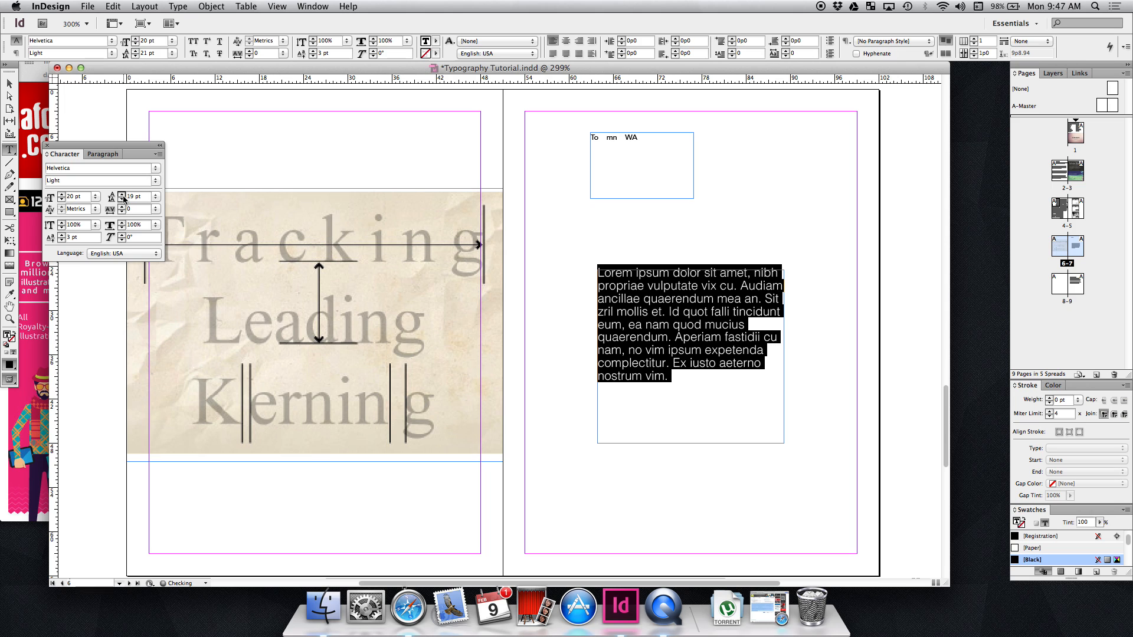
pyautogui.click(123, 199)
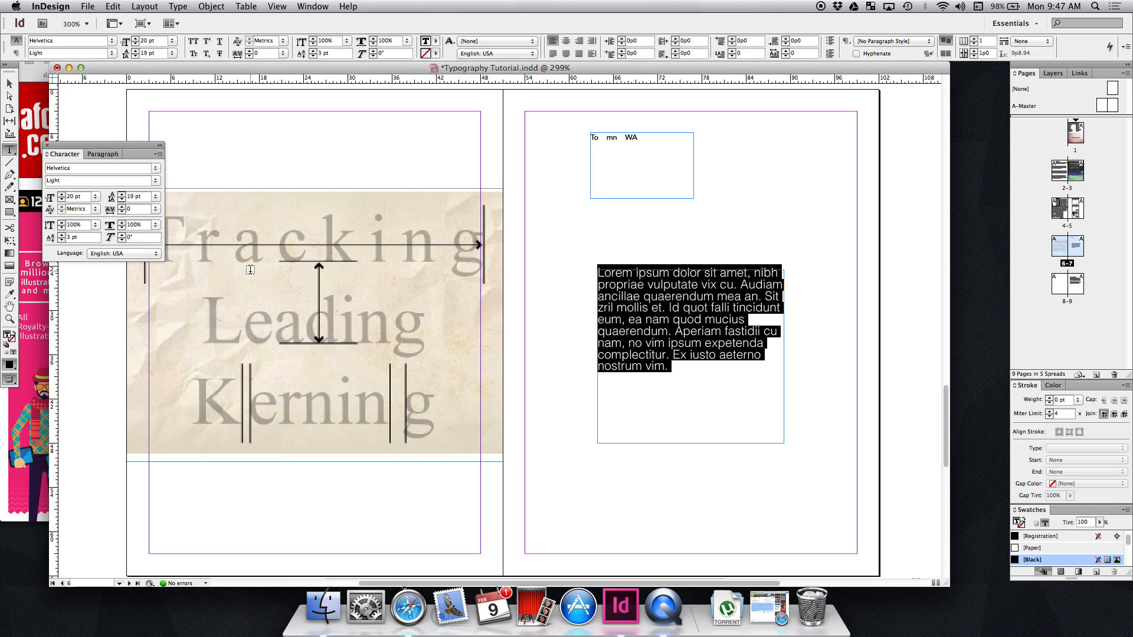
pyautogui.click(121, 195)
pyautogui.click(122, 195)
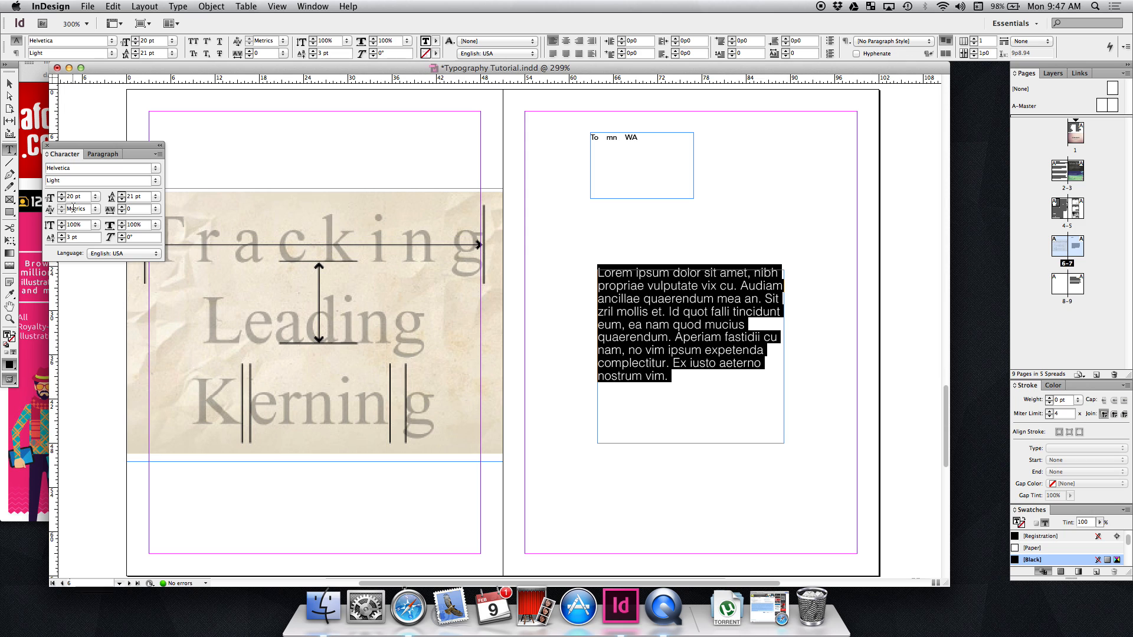
# Step: Loosen the Lorem ipsum text's tracking to 60 and bring it back down to 30
pyautogui.click(122, 208)
pyautogui.click(122, 208)
pyautogui.click(123, 208)
pyautogui.click(122, 207)
pyautogui.click(122, 208)
pyautogui.click(122, 207)
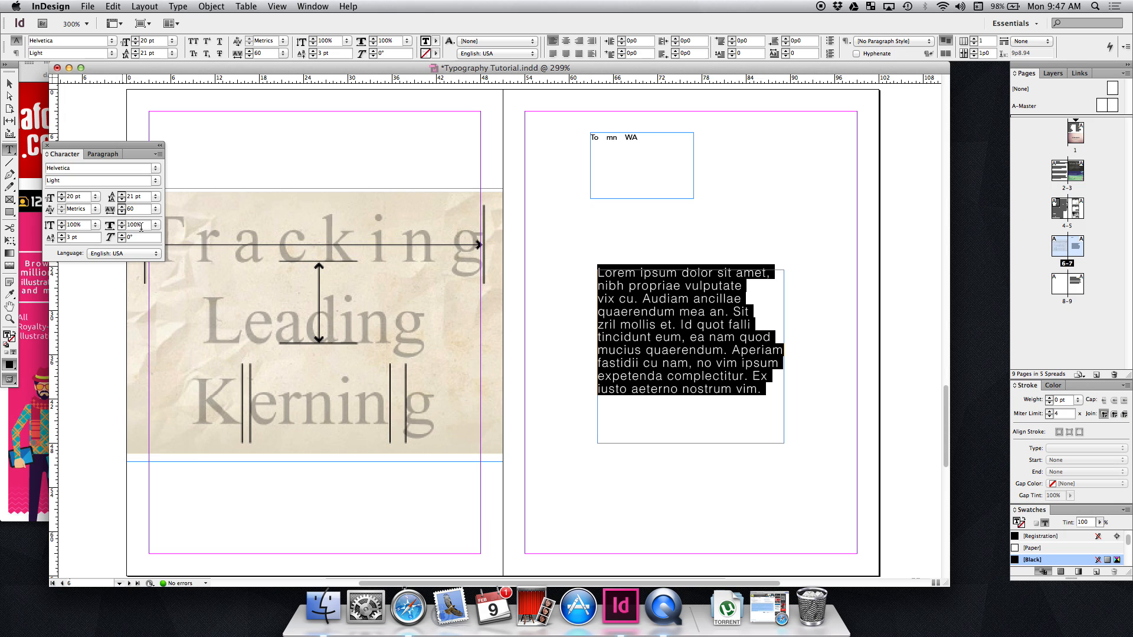
pyautogui.click(122, 211)
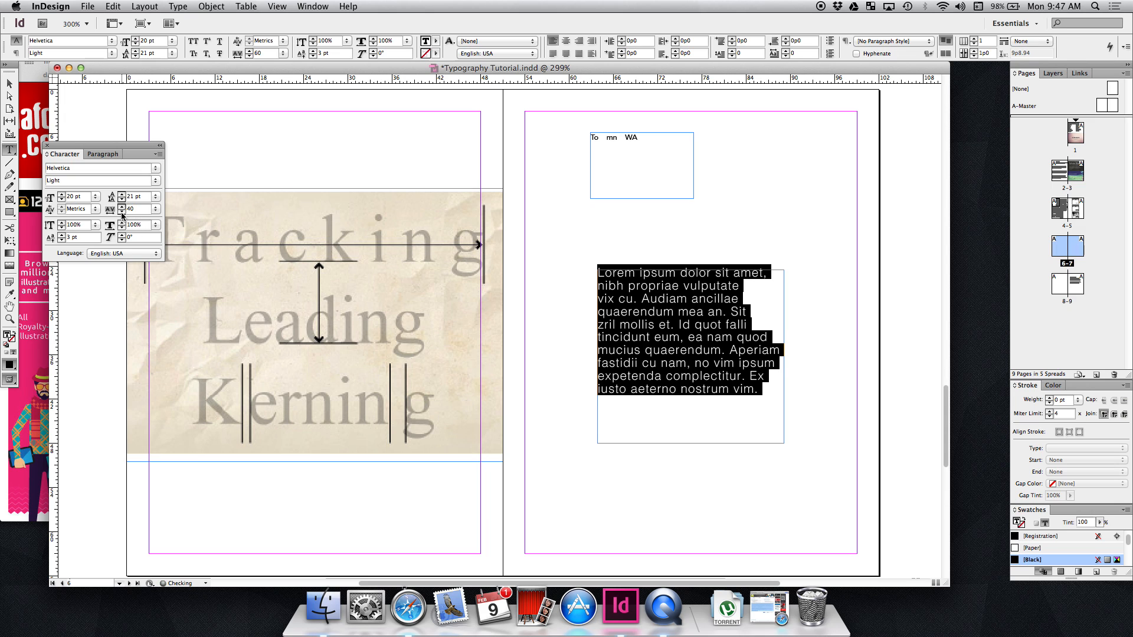
pyautogui.click(122, 211)
pyautogui.click(121, 211)
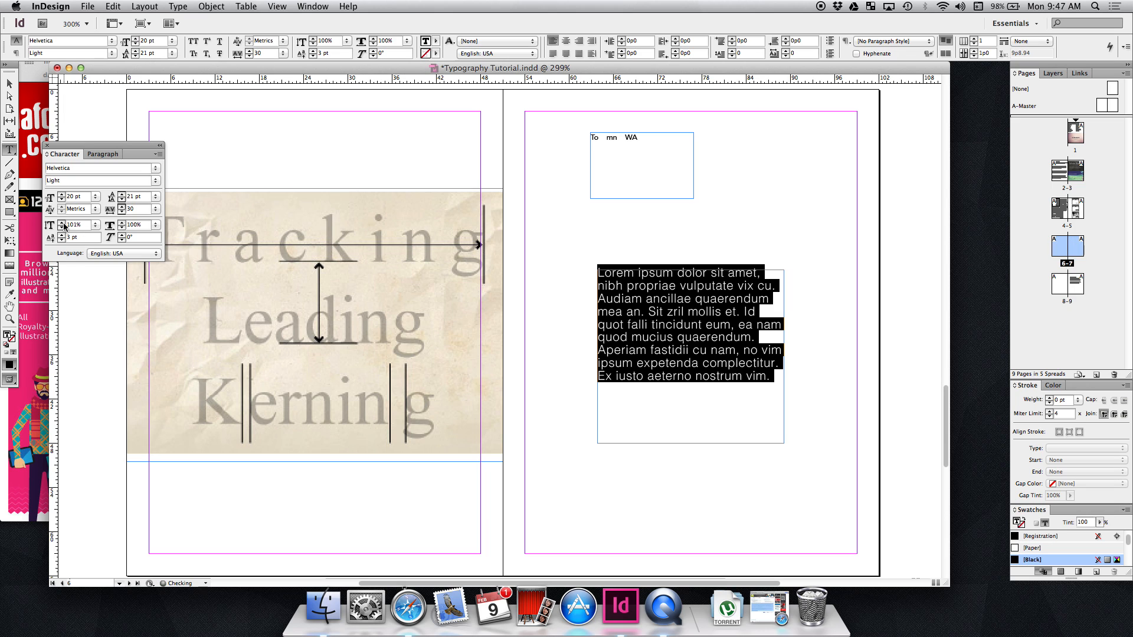
# Step: Set the Lorem ipsum text's vertical scale to 104% and its leading to 24 pt
pyautogui.click(63, 223)
pyautogui.click(63, 223)
pyautogui.click(63, 223)
pyautogui.click(62, 223)
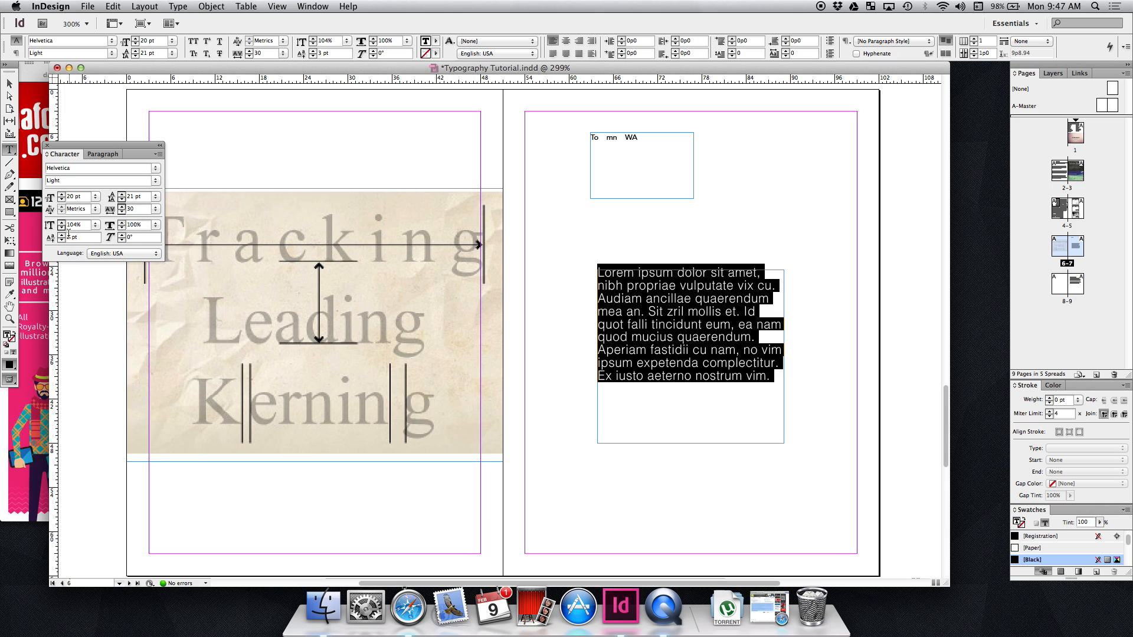
pyautogui.click(71, 195)
pyautogui.click(132, 196)
pyautogui.press('Return')
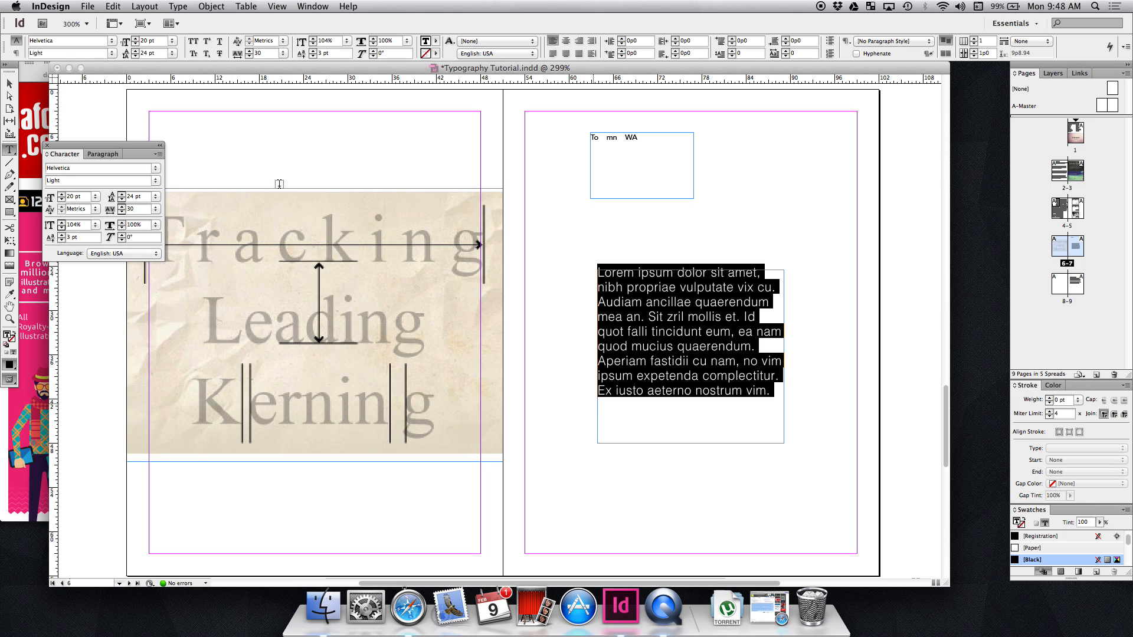
# Step: Delete the frame with the sample letter pairs and move the Lorem ipsum frame higher on page 7
pyautogui.click(10, 83)
pyautogui.click(628, 143)
pyautogui.press('Delete')
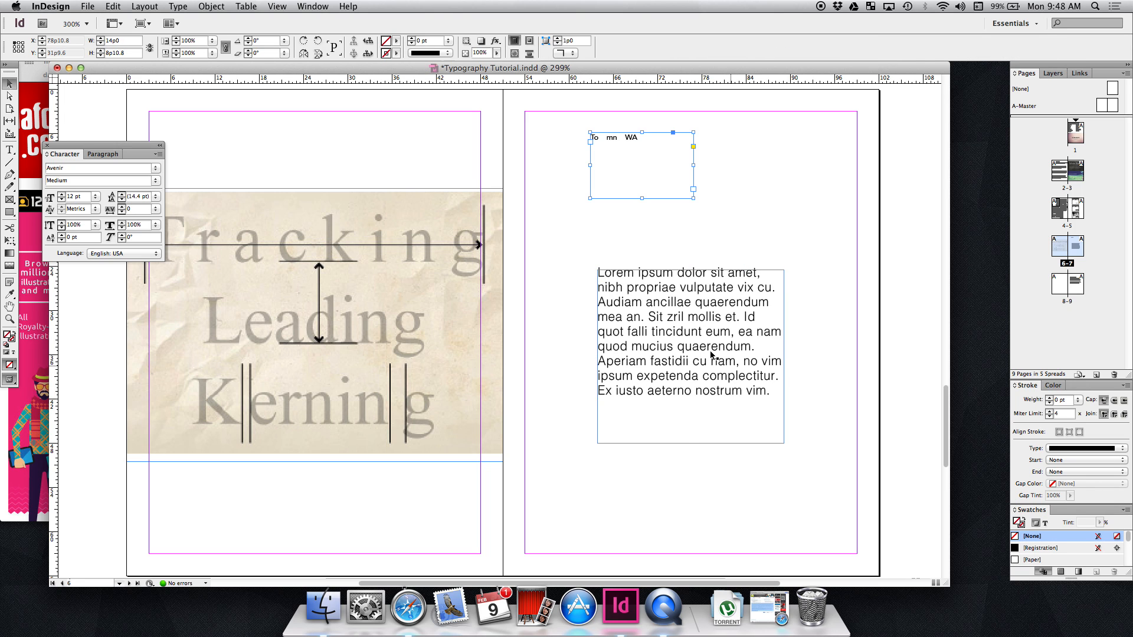
pyautogui.moveTo(702, 345); pyautogui.dragTo(702, 227)
# Step: Move the keyboard shortcut list from page 9 to page 7, below the Lorem ipsum frame, and deselect it
pyautogui.scroll(-10, 453, 382)
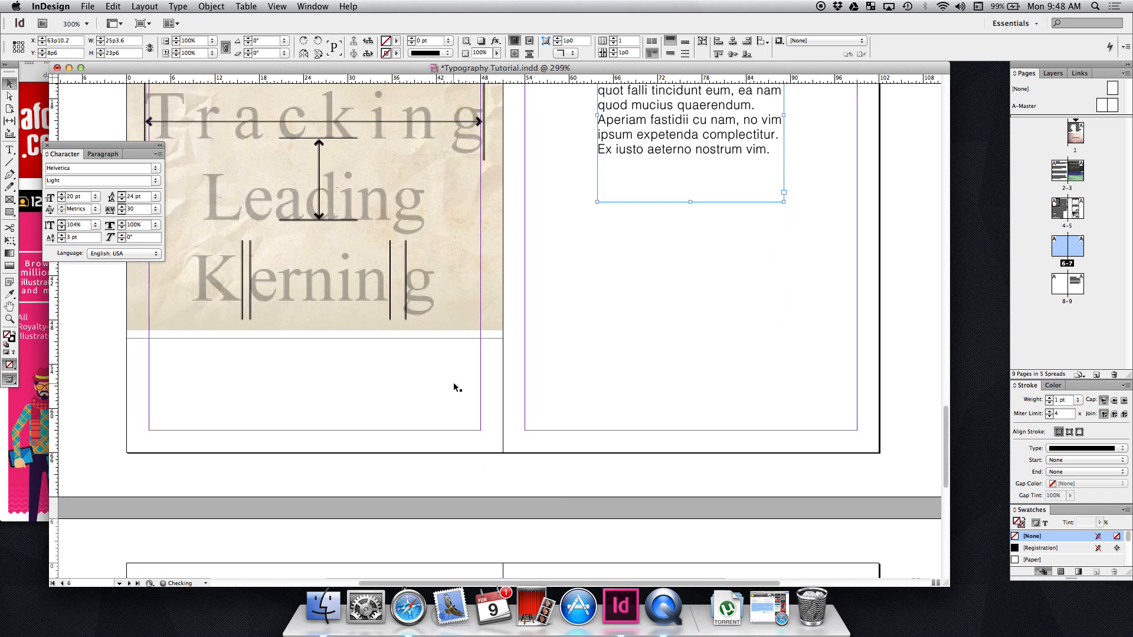
pyautogui.click(693, 374)
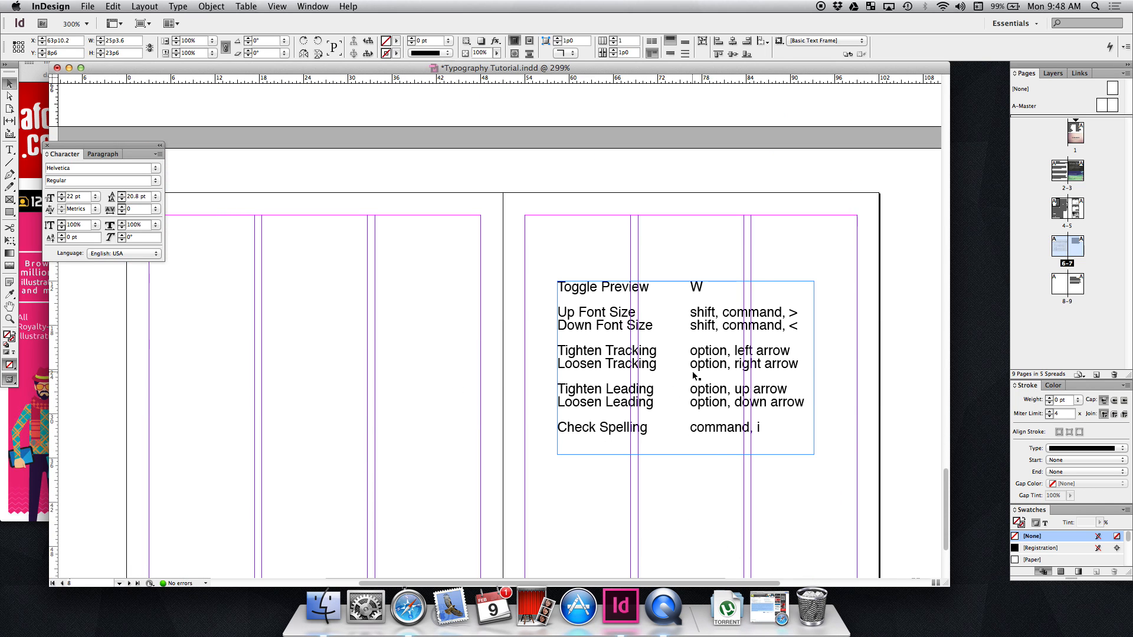
pyautogui.scroll(3, 693, 374)
pyautogui.moveTo(715, 127); pyautogui.dragTo(720, 145)
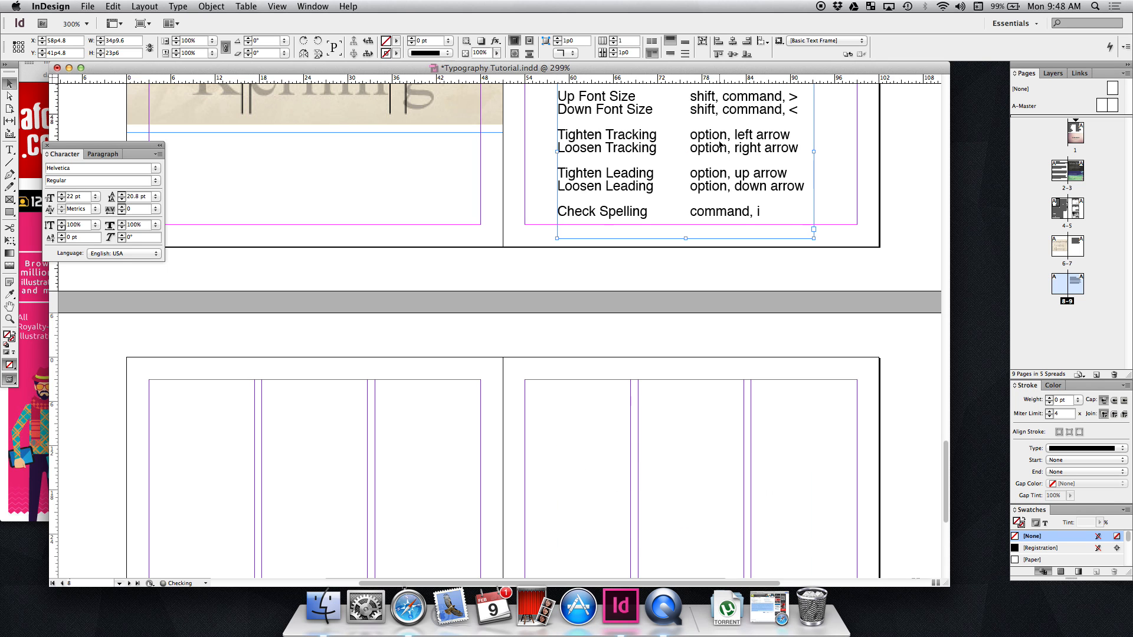
pyautogui.scroll(8, 719, 144)
pyautogui.scroll(-2, 718, 145)
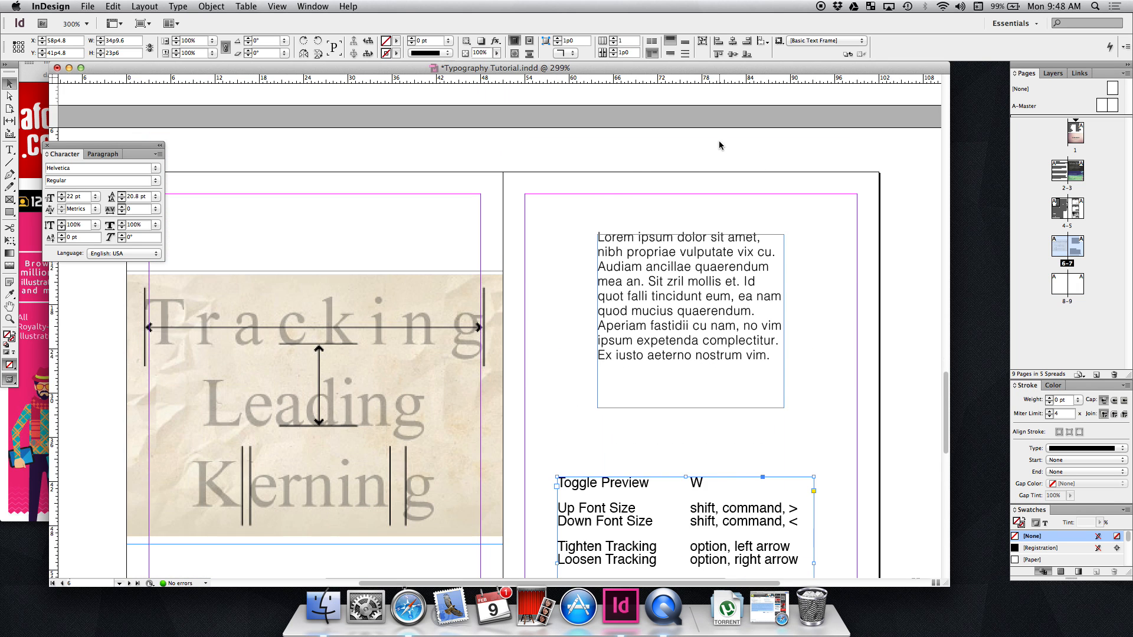
pyautogui.scroll(-3, 718, 145)
pyautogui.scroll(1, 742, 372)
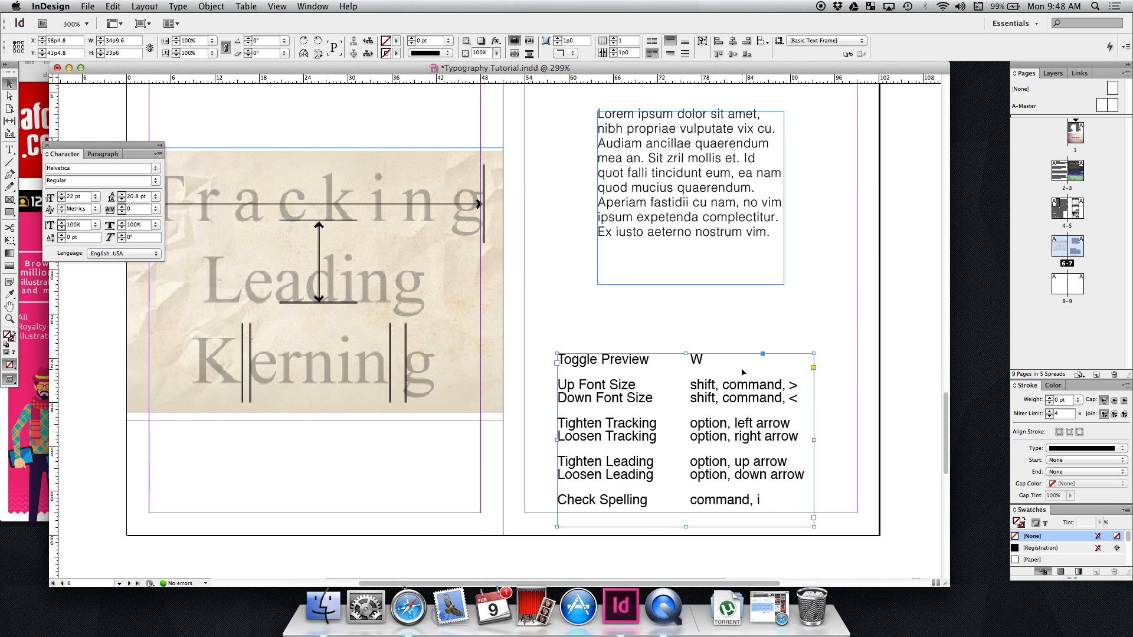
pyautogui.click(684, 330)
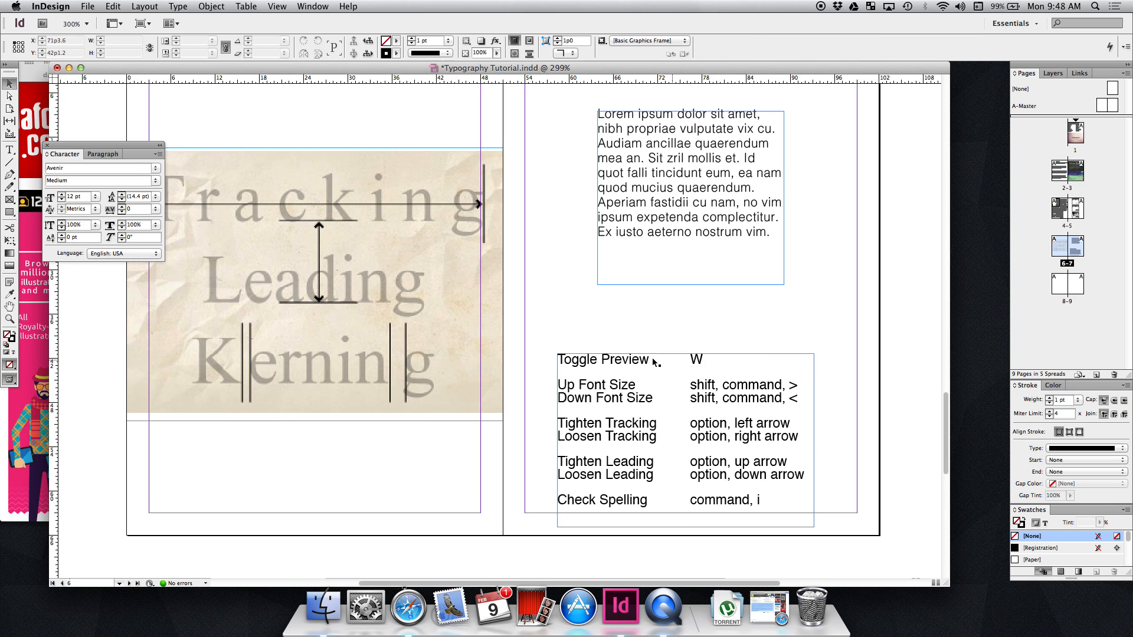
# Step: Preview the spread without guides and frame edges, and return to the normal view
pyautogui.press('w')
pyautogui.press('w')
pyautogui.press('w')
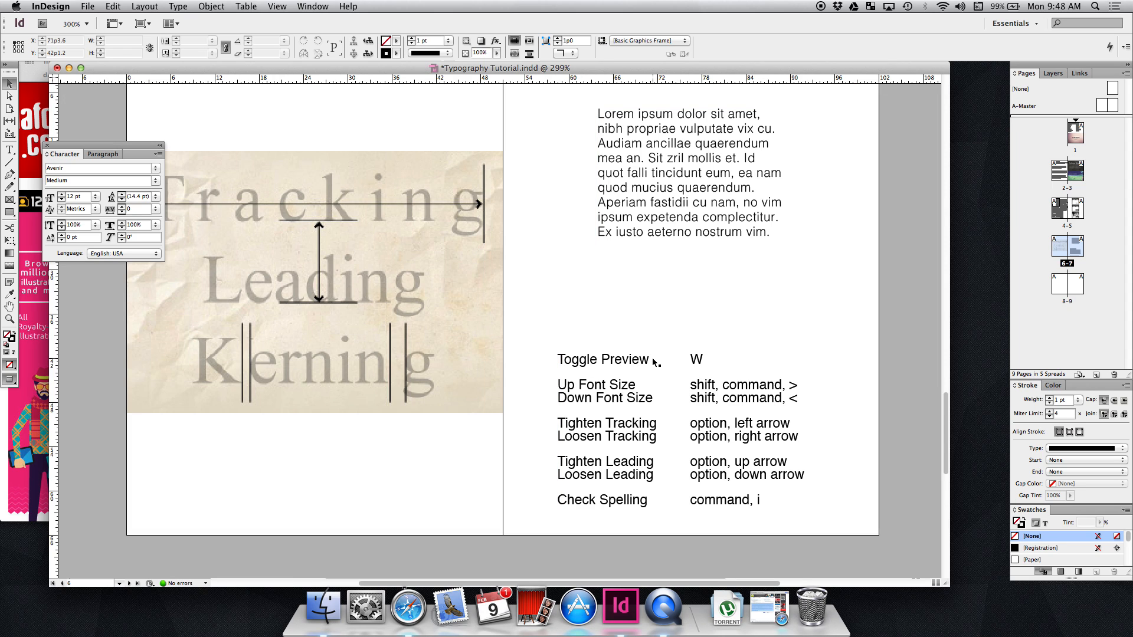
pyautogui.press('w')
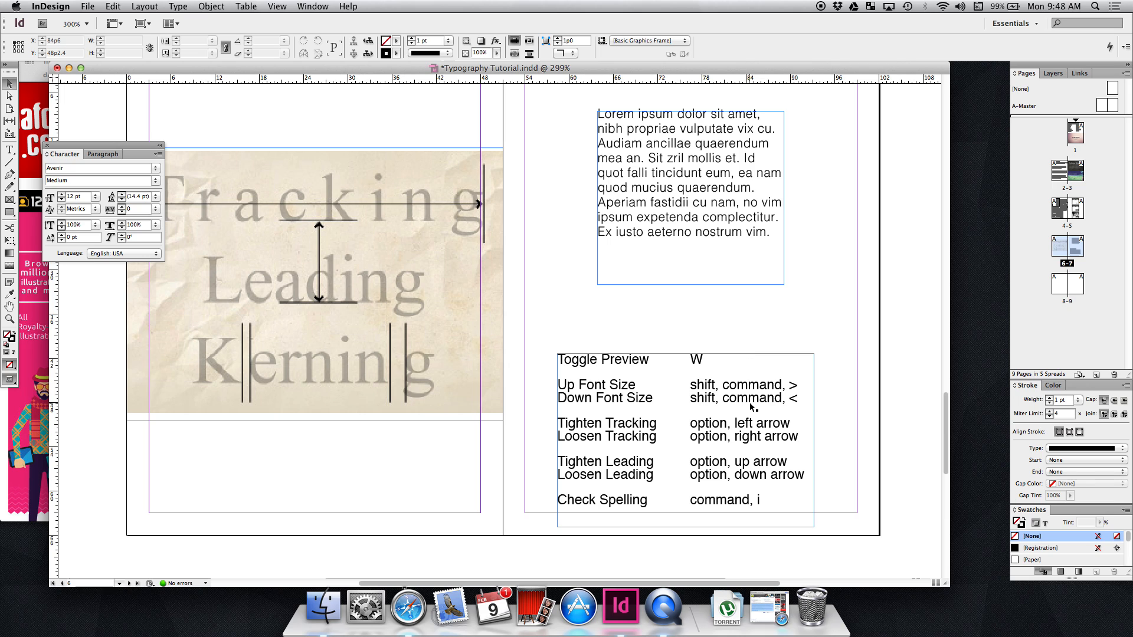
# Step: Reposition the keyboard shortcut list closer beneath the Lorem ipsum frame, within the page margins
pyautogui.moveTo(752, 382); pyautogui.dragTo(730, 241)
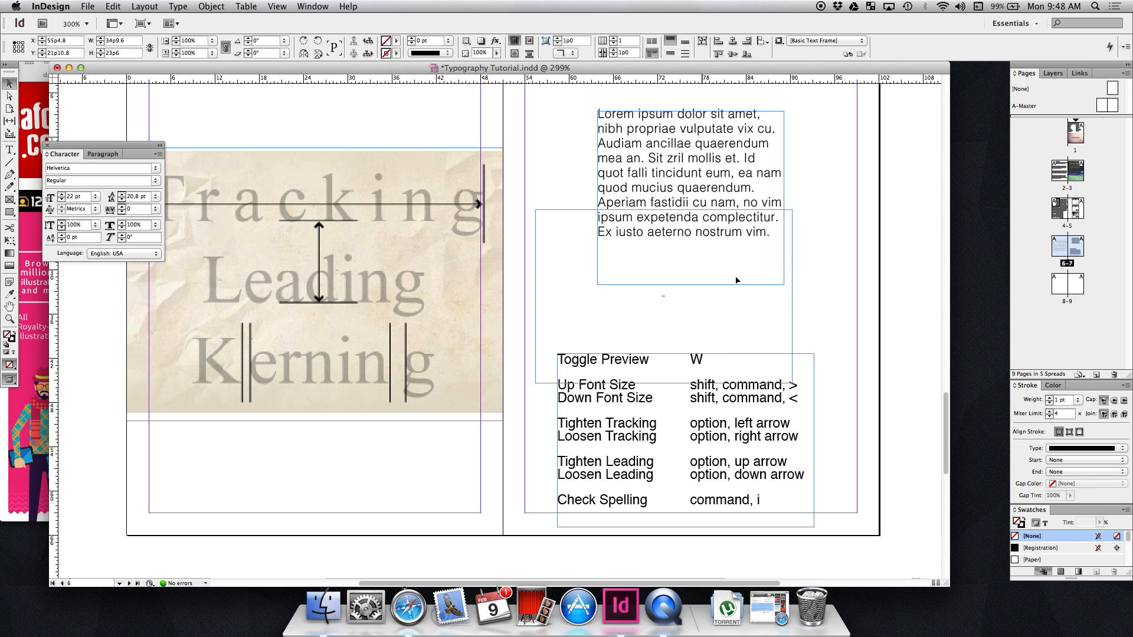
pyautogui.moveTo(754, 355); pyautogui.dragTo(748, 430)
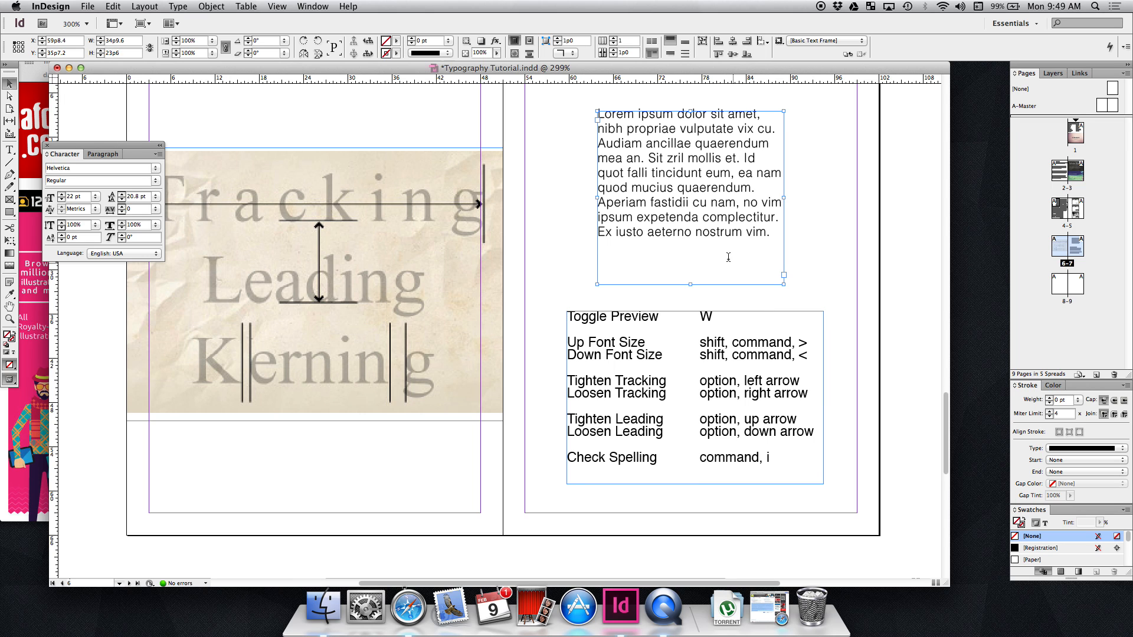
# Step: Select all of the Lorem ipsum text and enlarge it to 24 pt
pyautogui.doubleClick(731, 258)
pyautogui.tripleClick(715, 233)
pyautogui.press('super+a')
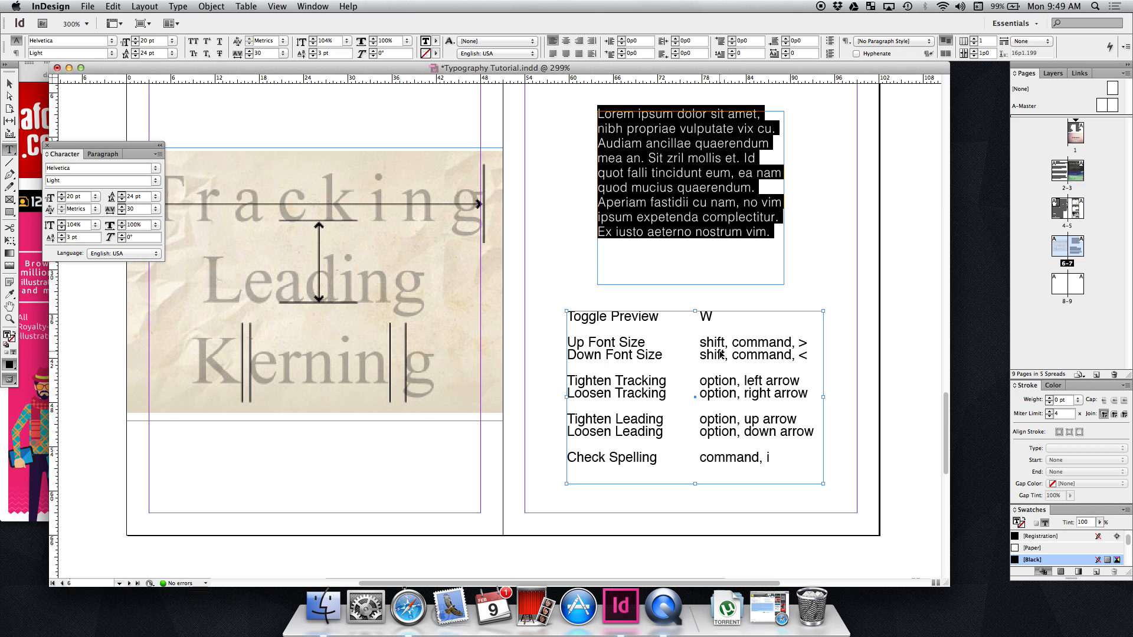
pyautogui.press('super+shift+period')
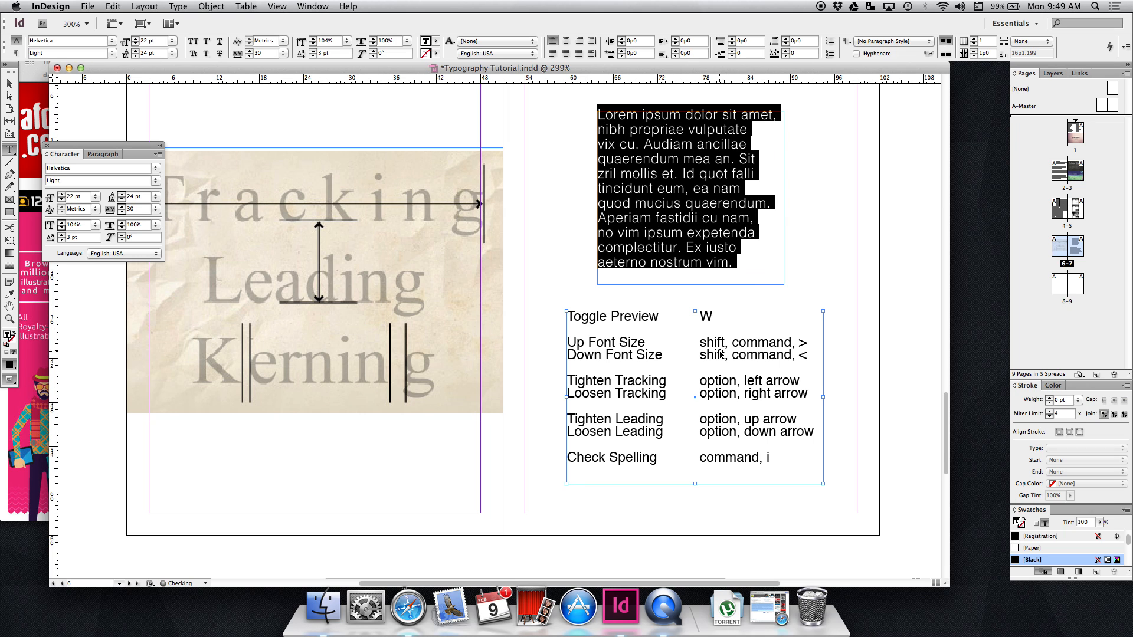
pyautogui.press('super+shift+comma')
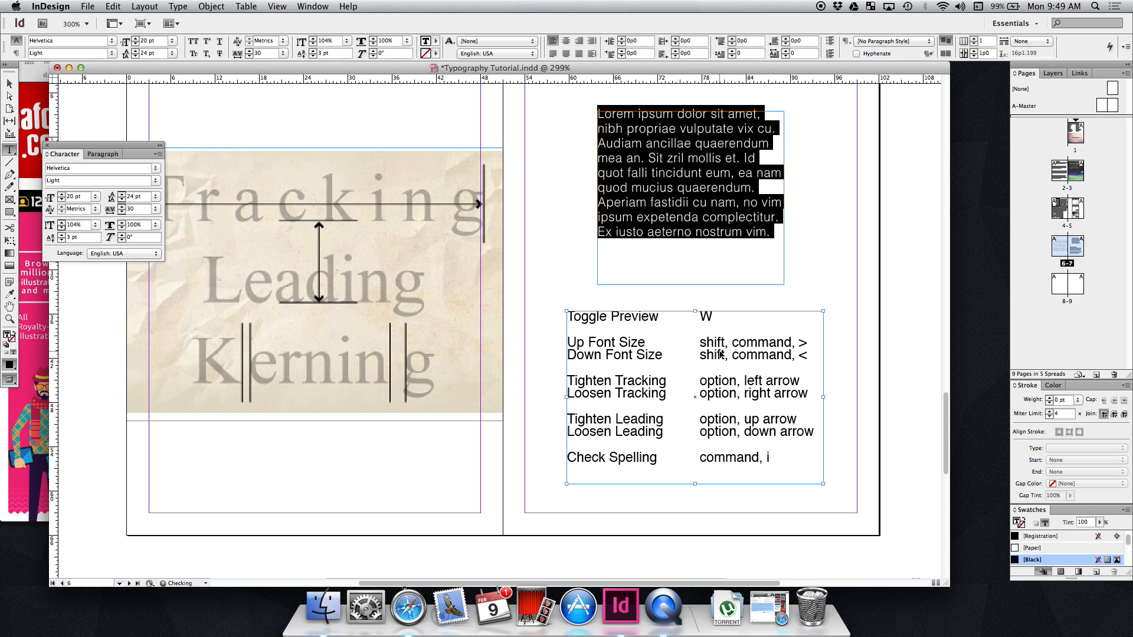
pyautogui.press('super+shift+period')
pyautogui.press('super+shift+period')
pyautogui.press('super+shift+period')
pyautogui.press('super+shift+comma')
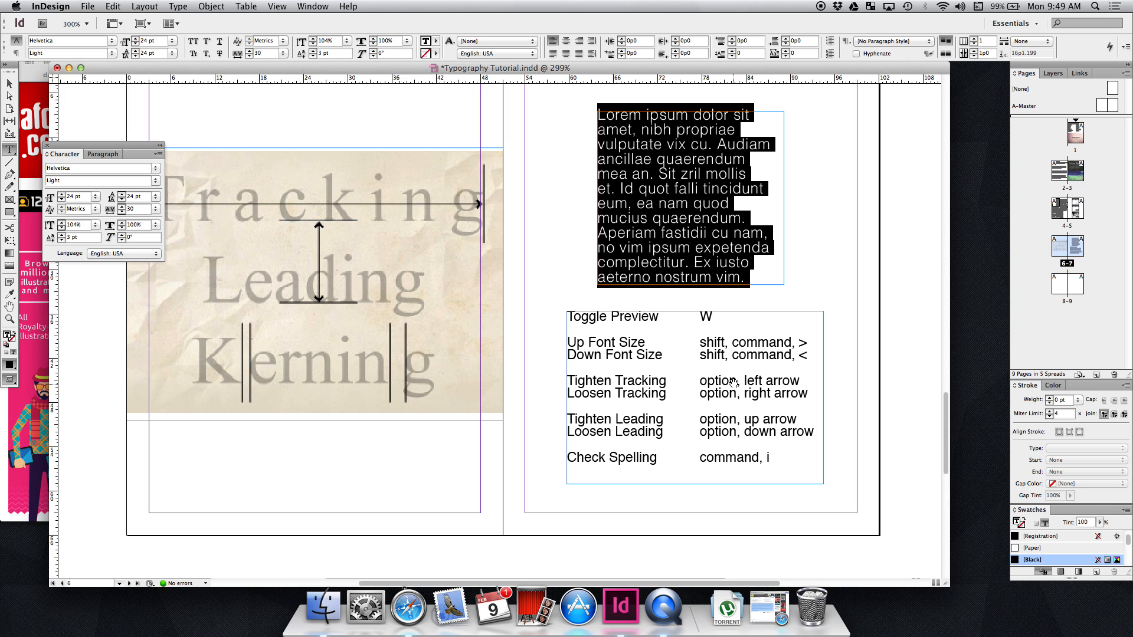
# Step: Tighten the Lorem ipsum text's tracking to -90 and loosen it to -30
pyautogui.hotkey('alt', 'Left')
pyautogui.hotkey('alt', 'Left')
pyautogui.hotkey('alt', 'Left')
pyautogui.hotkey('alt', 'Left')
pyautogui.hotkey('alt', 'Left')
pyautogui.hotkey('alt', 'Left')
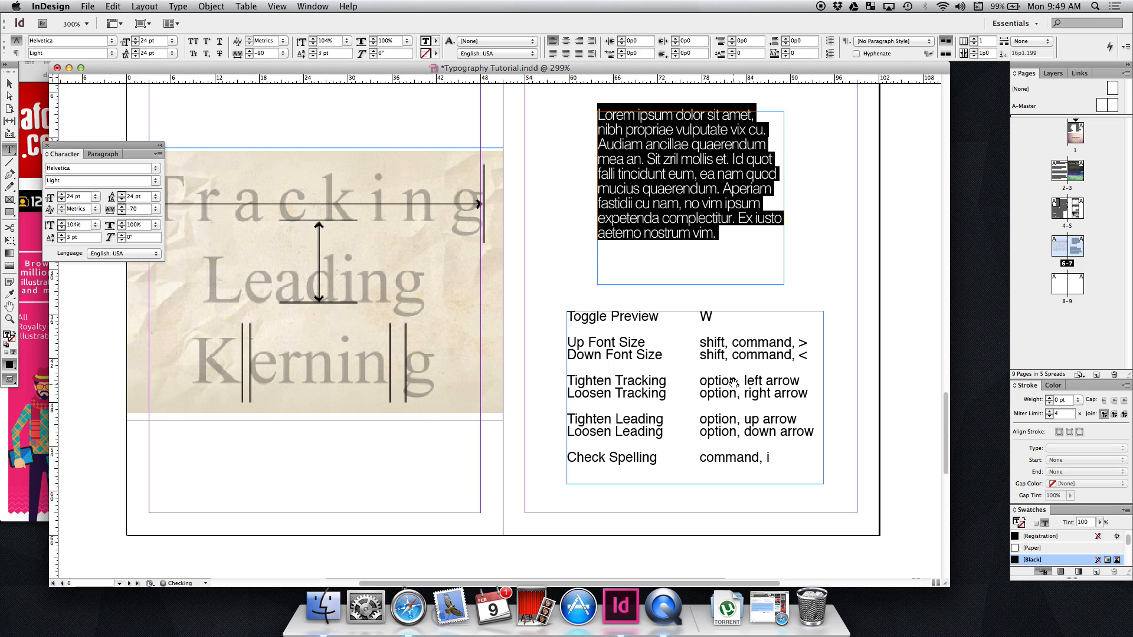
pyautogui.hotkey('alt', 'Right')
pyautogui.hotkey('alt', 'Right')
pyautogui.hotkey('alt', 'Right')
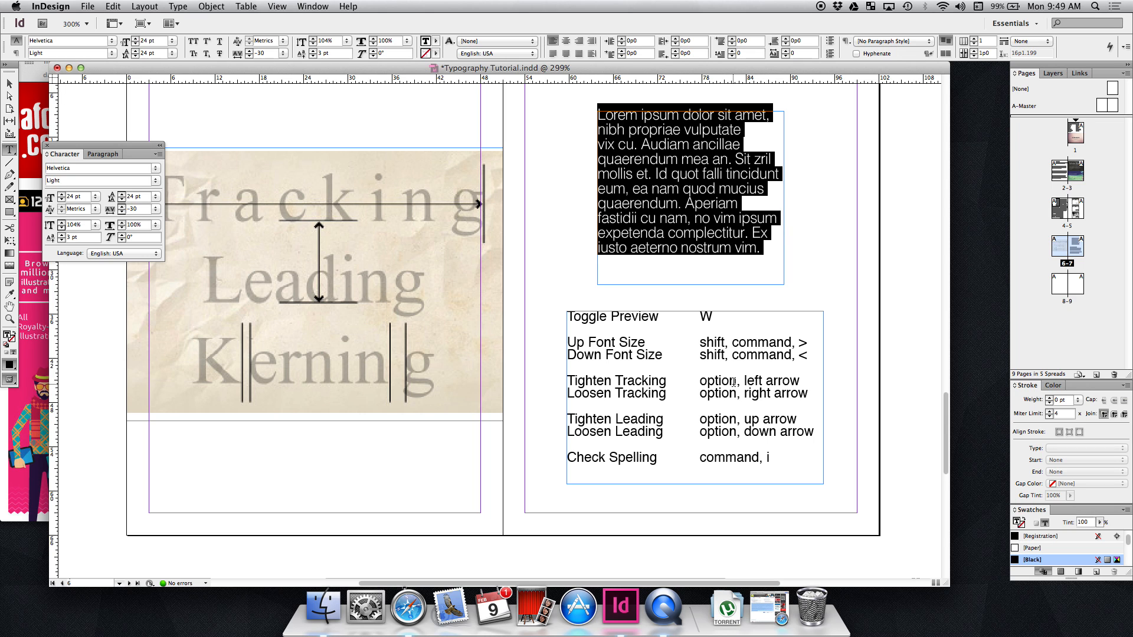
# Step: Set the Lorem ipsum text's leading to 26 pt and justify all of its lines
pyautogui.hotkey('alt', 'Up')
pyautogui.hotkey('alt', 'Up')
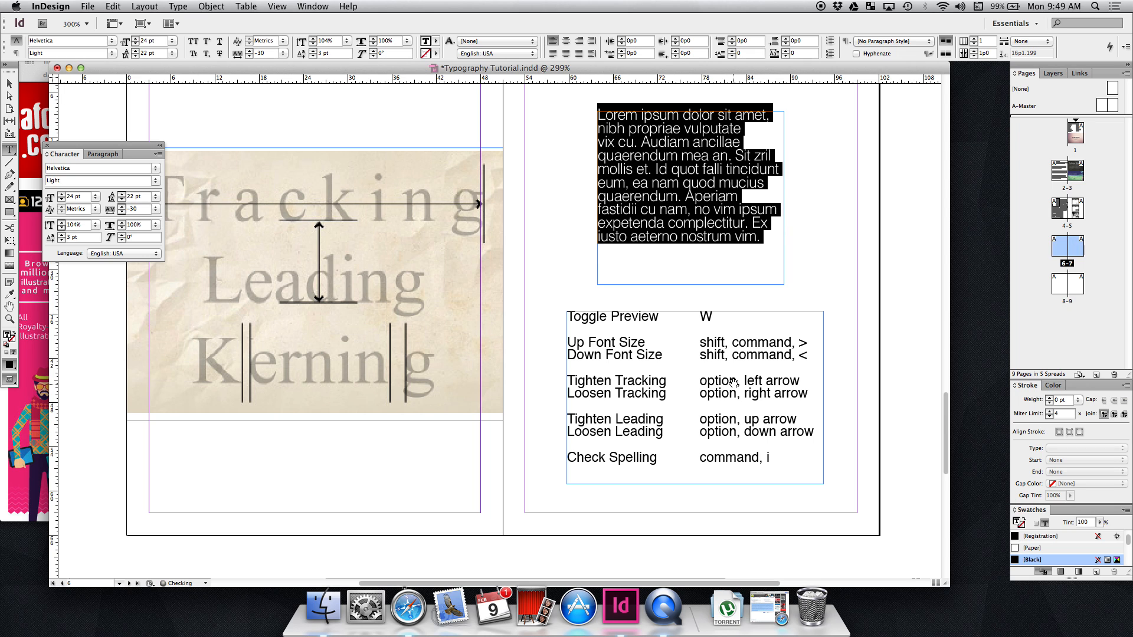
pyautogui.hotkey('alt', 'Up')
pyautogui.hotkey('alt', 'Down')
pyautogui.hotkey('alt', 'Down')
pyautogui.hotkey('alt', 'Down')
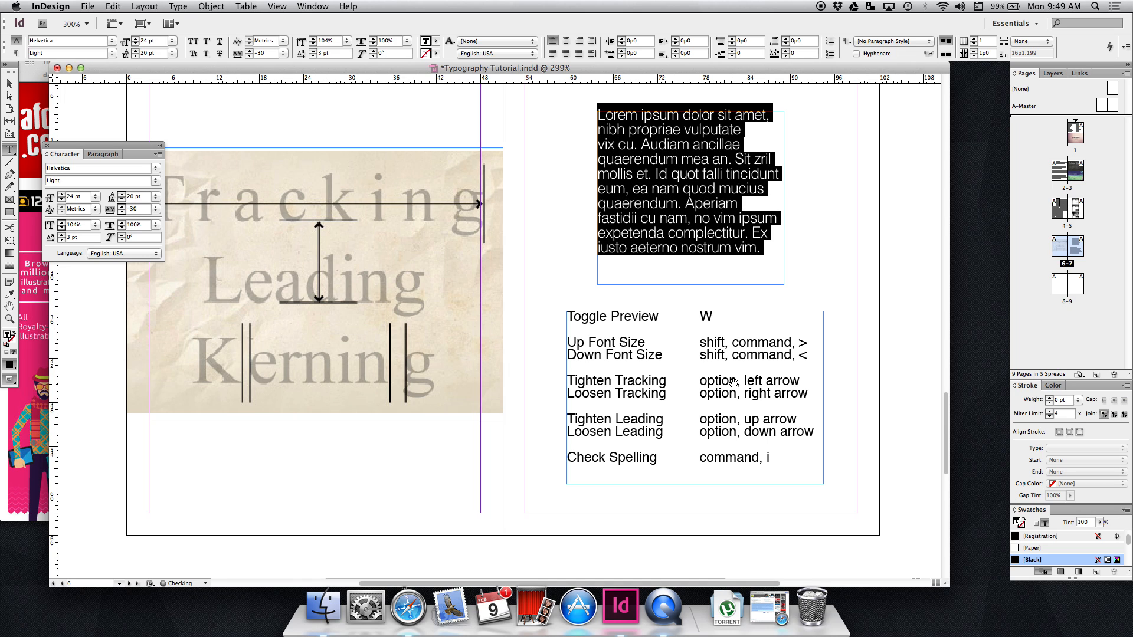
pyautogui.hotkey('alt', 'Down')
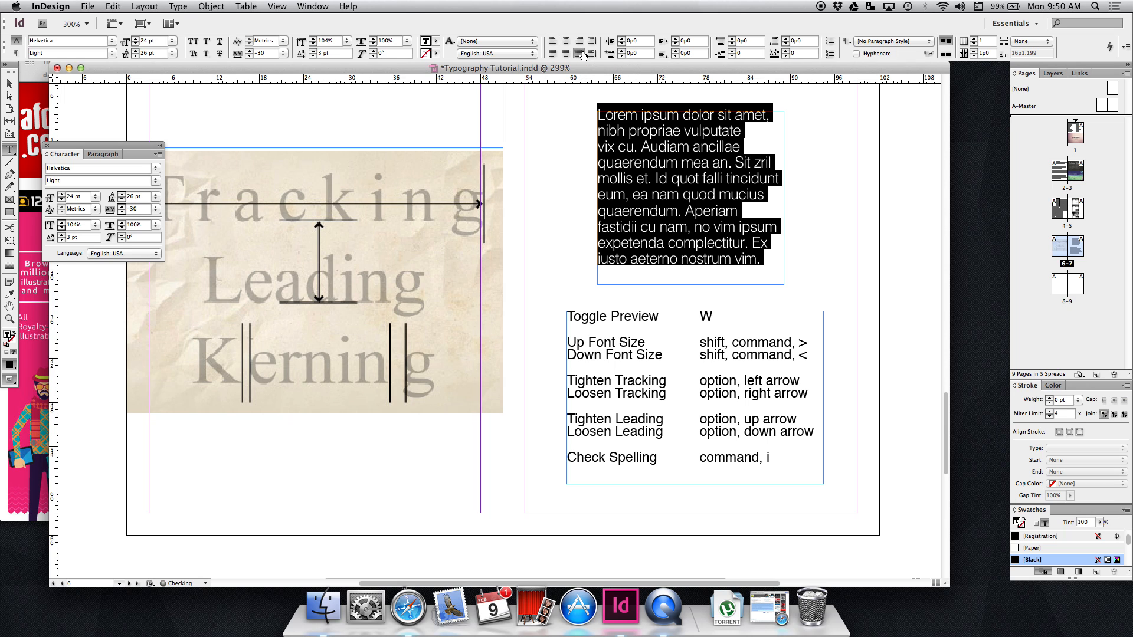
pyautogui.click(581, 53)
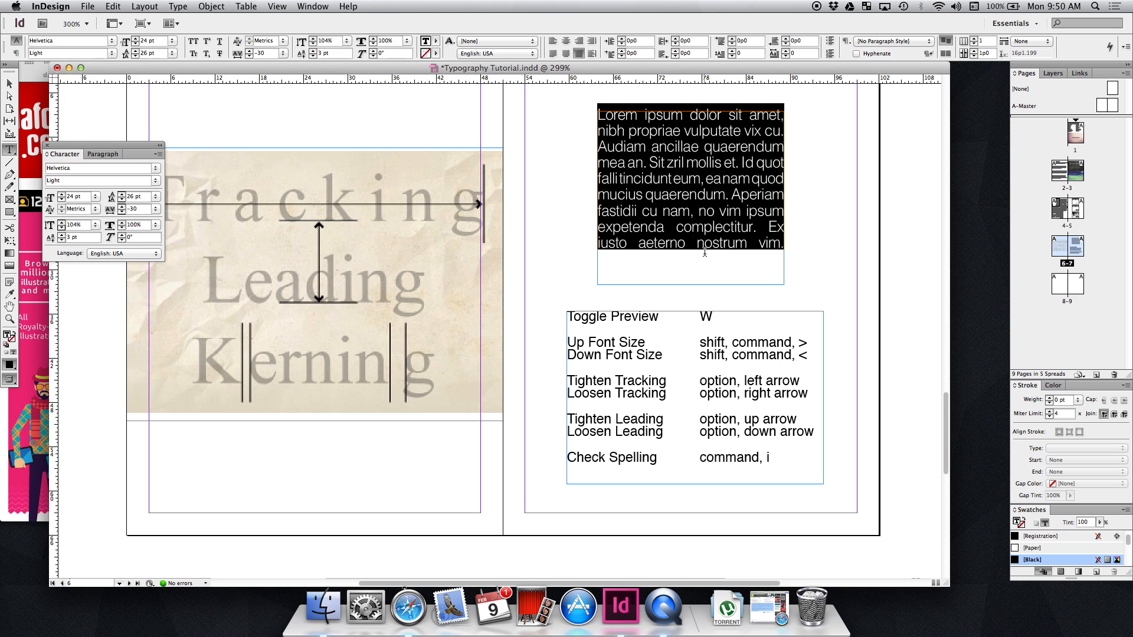
# Step: Set the selected Lorem ipsum text's kerning to Optical and tighten its tracking to -150
pyautogui.click(96, 211)
pyautogui.click(93, 225)
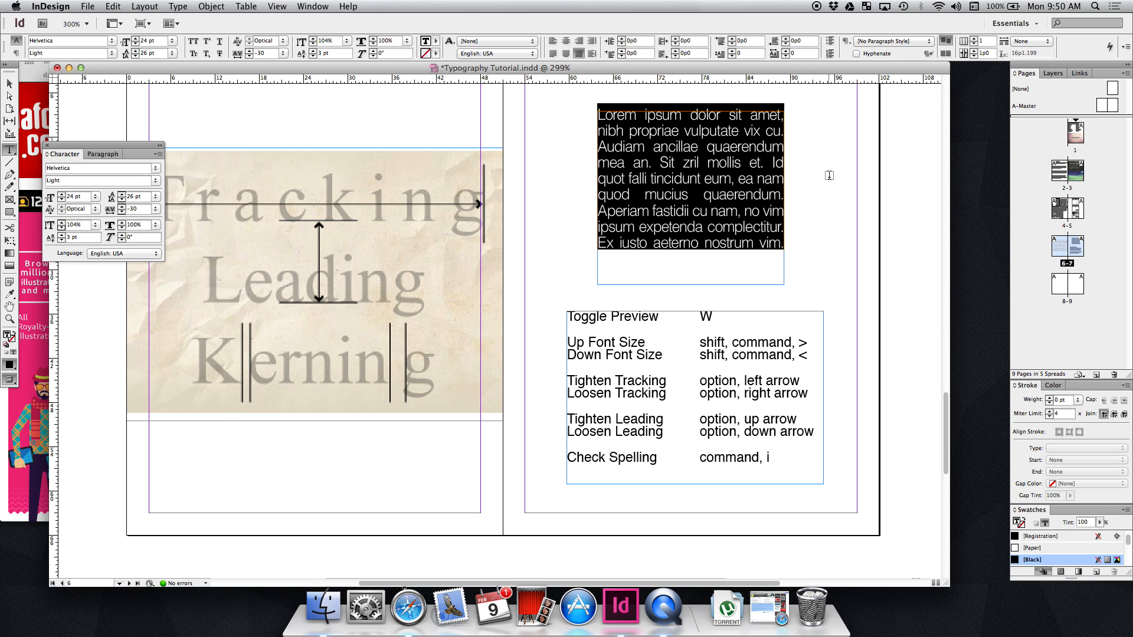
pyautogui.hotkey('alt', 'Left')
pyautogui.hotkey('alt', 'Left')
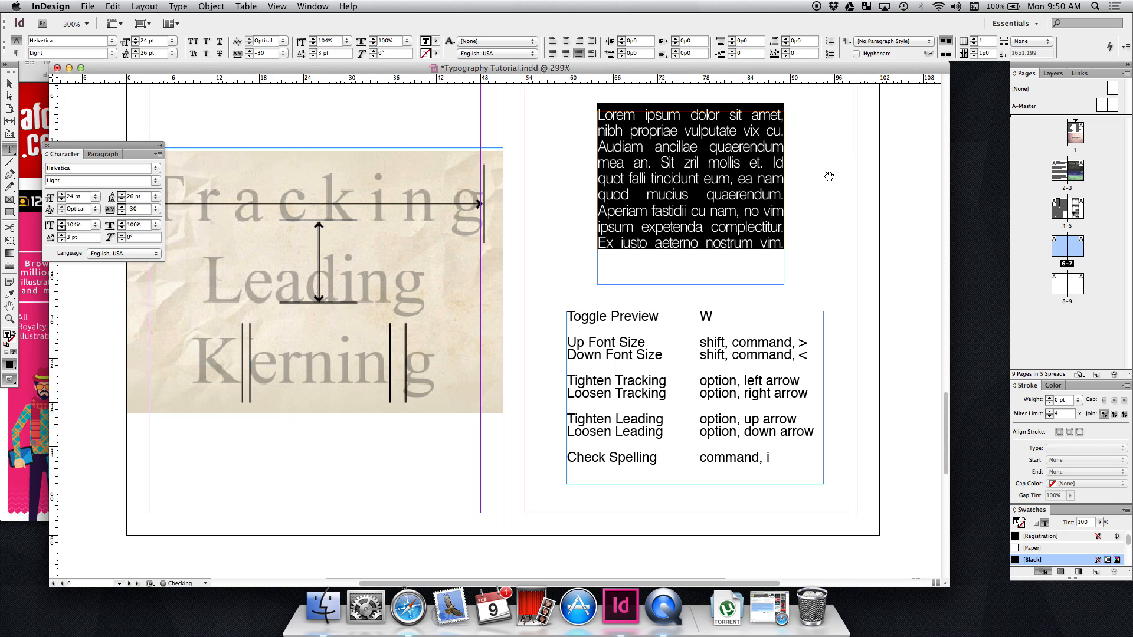
pyautogui.hotkey('alt', 'Left')
pyautogui.hotkey('alt', 'Left')
pyautogui.hotkey('alt', 'Left')
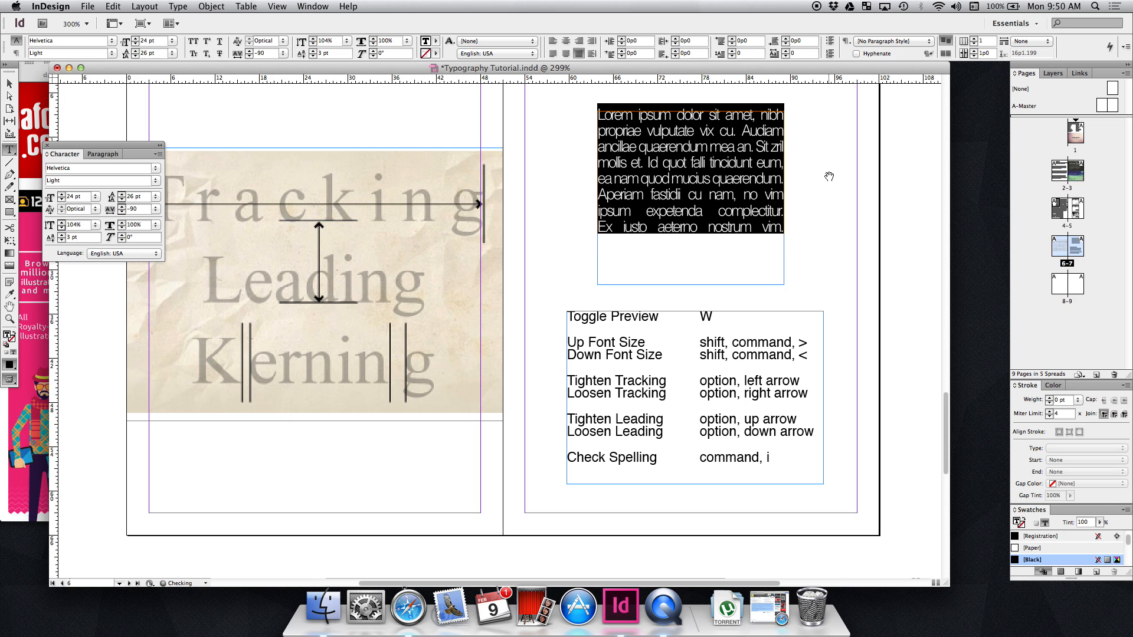
pyautogui.hotkey('alt', 'Right')
pyautogui.hotkey('alt', 'Right')
pyautogui.hotkey('alt', 'Right')
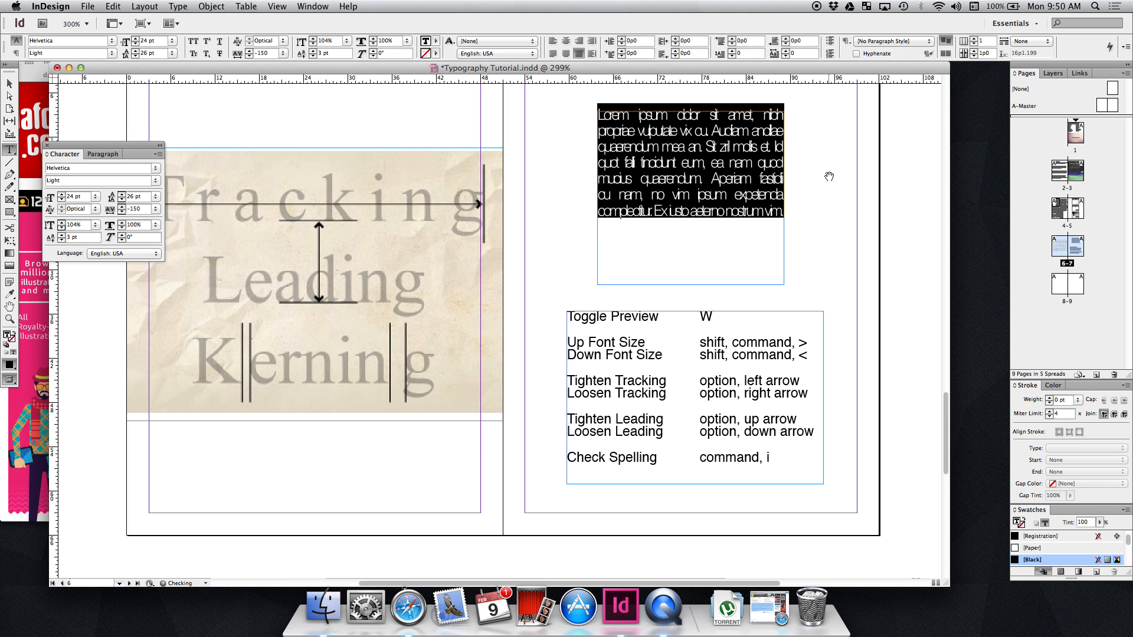
# Step: Loosen the Lorem ipsum text's tracking to -10 and tighten its leading to 24 pt
pyautogui.hotkey('alt', 'Right')
pyautogui.hotkey('alt', 'Right')
pyautogui.hotkey('alt', 'Right')
pyautogui.hotkey('alt', 'Right')
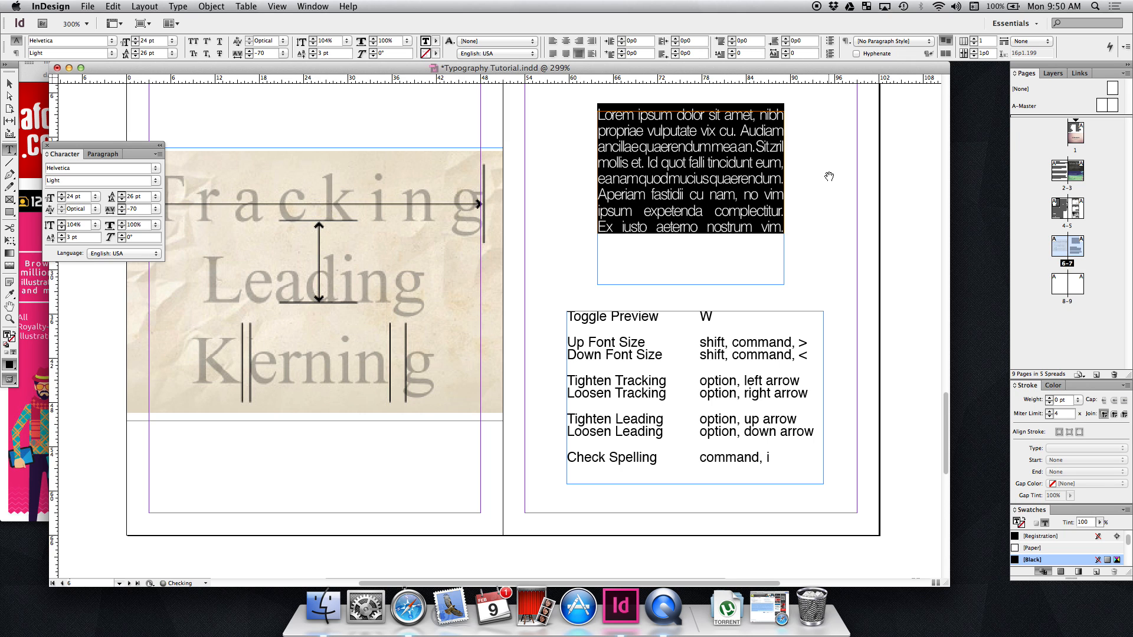
pyautogui.hotkey('alt', 'Right')
pyautogui.hotkey('alt', 'Right')
pyautogui.hotkey('alt', 'Left')
pyautogui.hotkey('alt', 'Right')
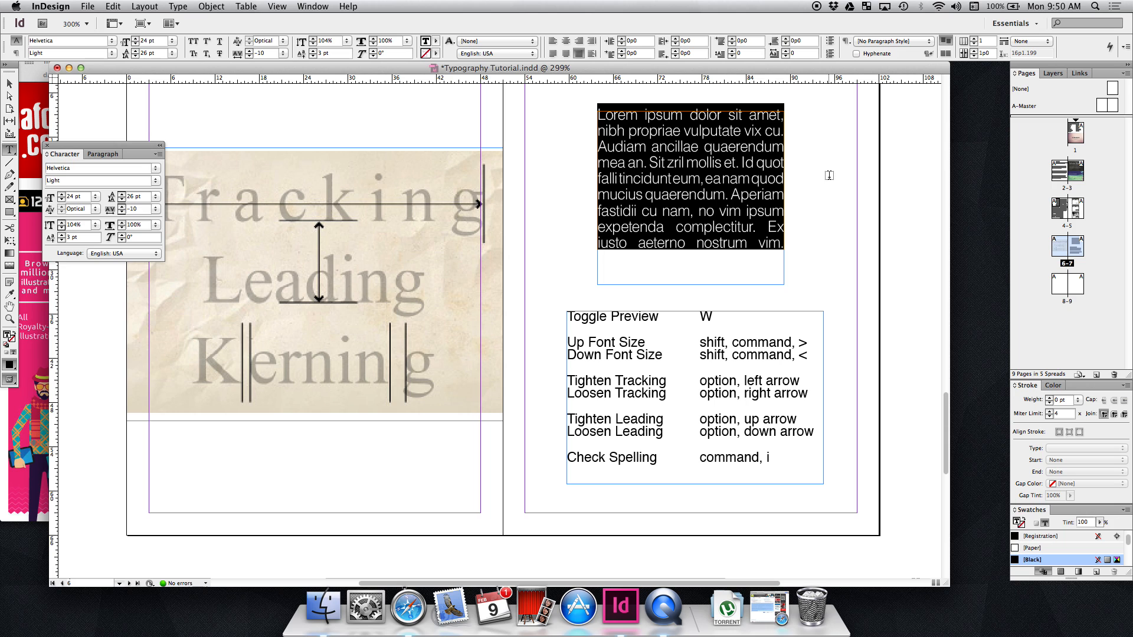
pyautogui.hotkey('alt', 'Up')
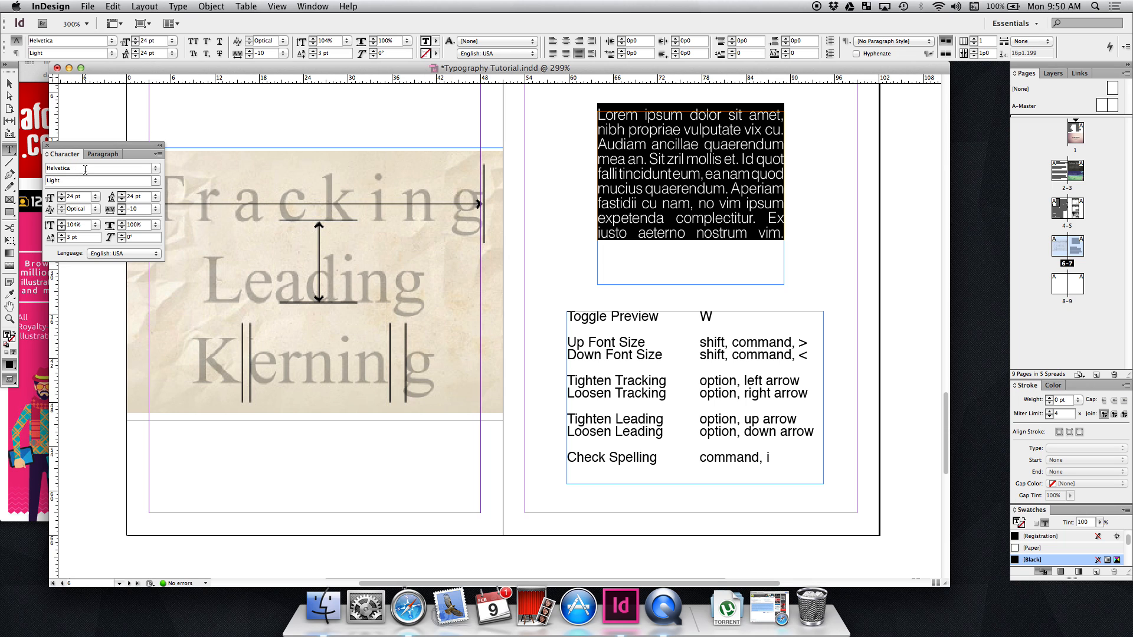
# Step: Review the finished Lorem ipsum frame beside the Tracking, Leading and Kerning image, and the "dont break the grid" and SPORTS layout spread
pyautogui.click(9, 84)
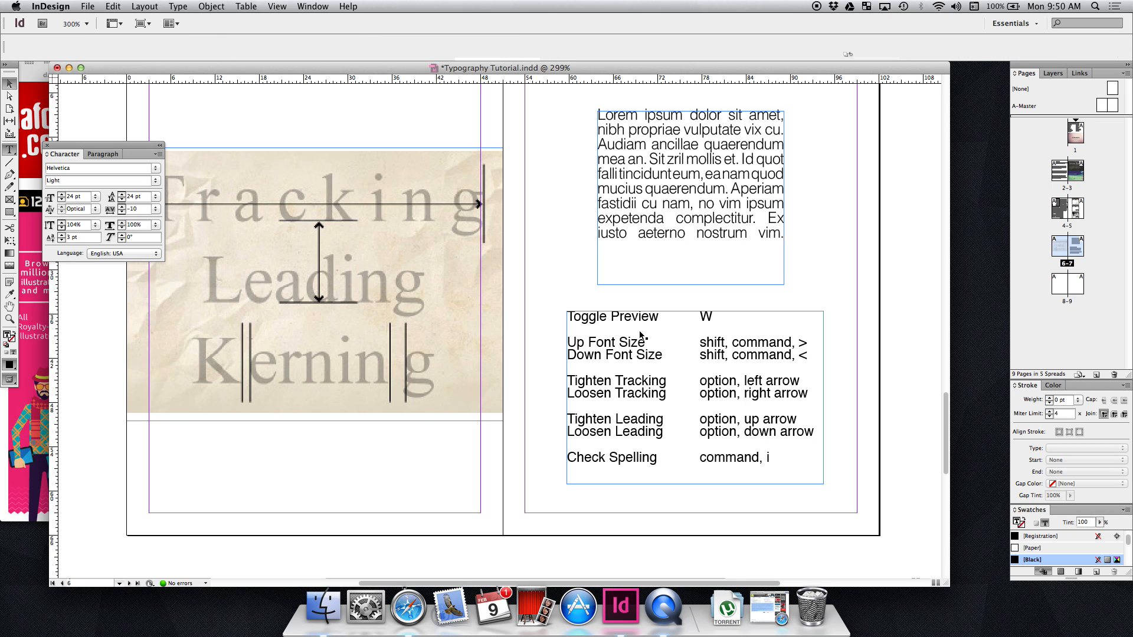
pyautogui.click(705, 301)
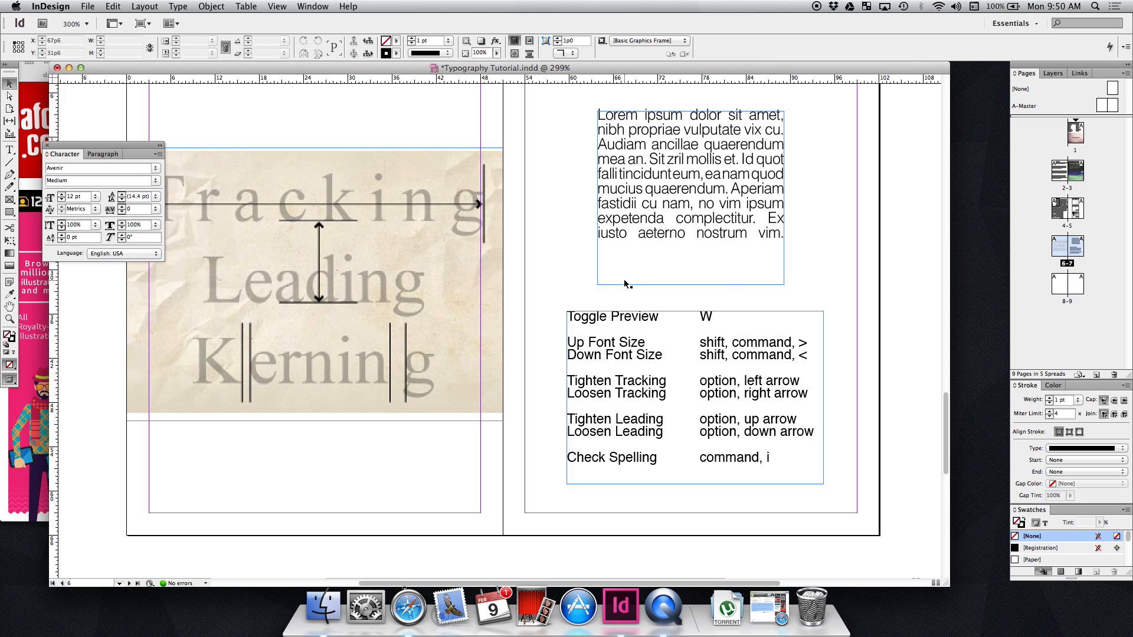
pyautogui.click(720, 171)
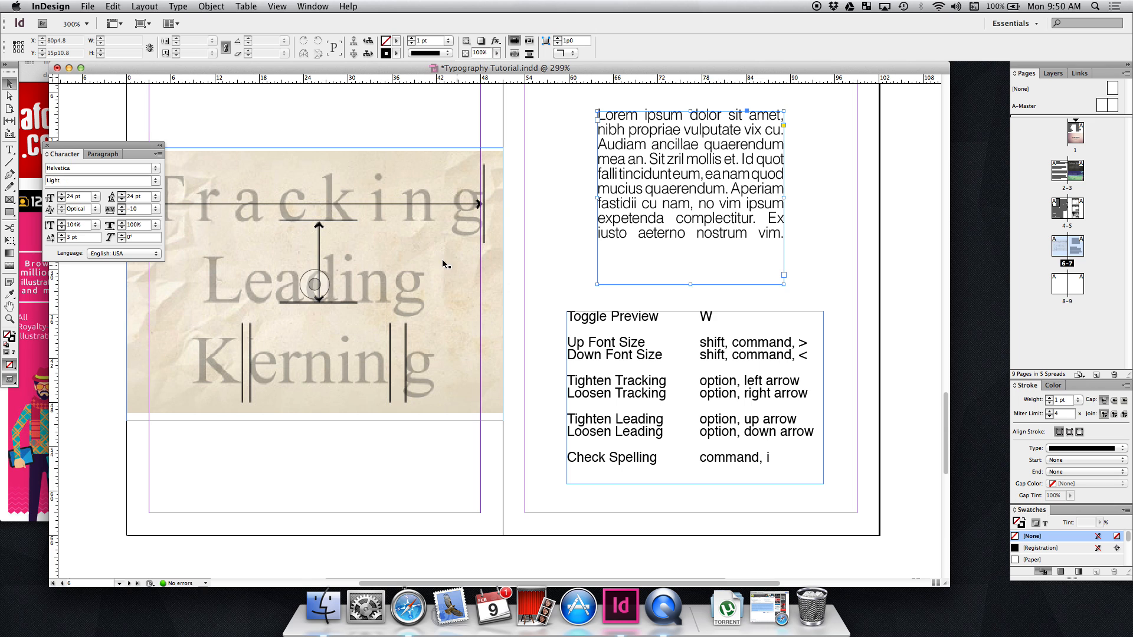
pyautogui.scroll(5, 461, 180)
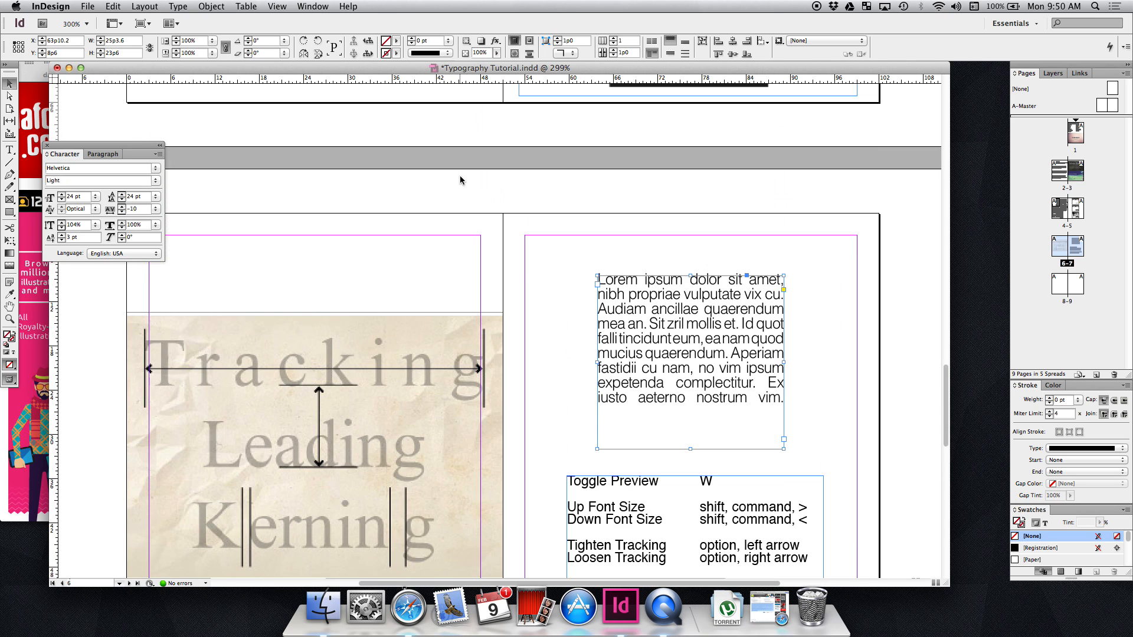
pyautogui.scroll(-12, 462, 180)
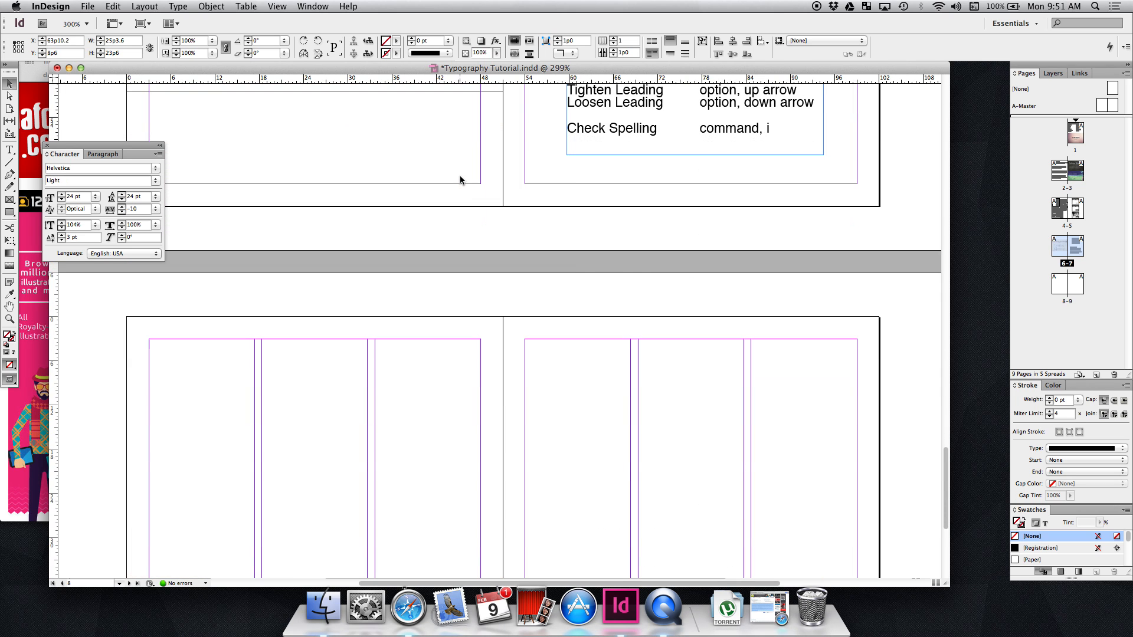
pyautogui.scroll(10, 460, 180)
pyautogui.click(525, 148)
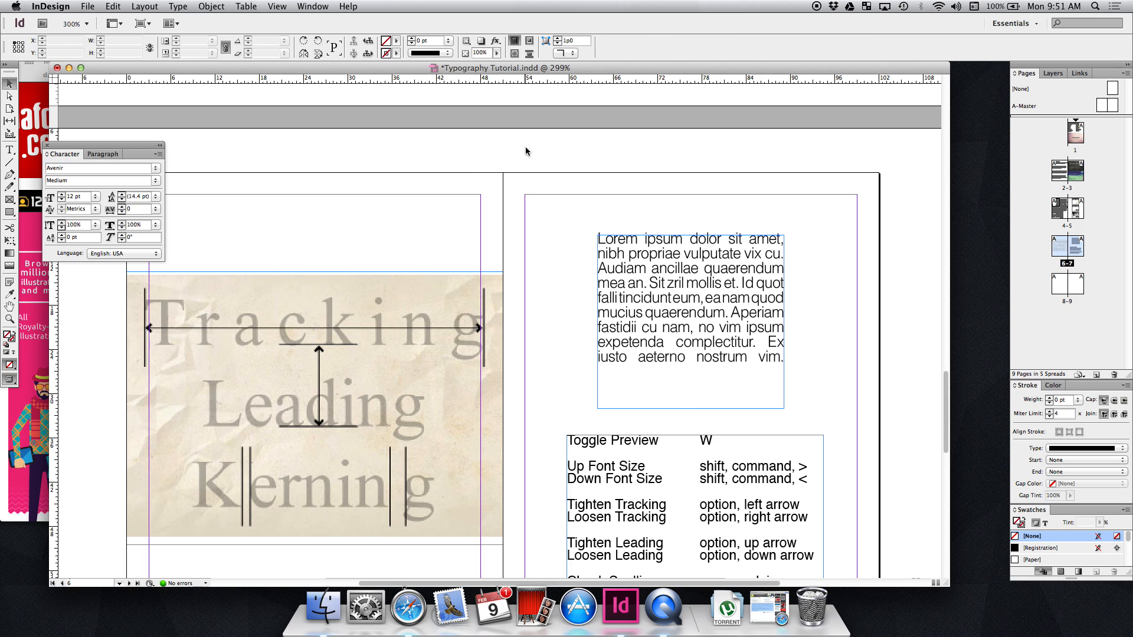
pyautogui.click(481, 341)
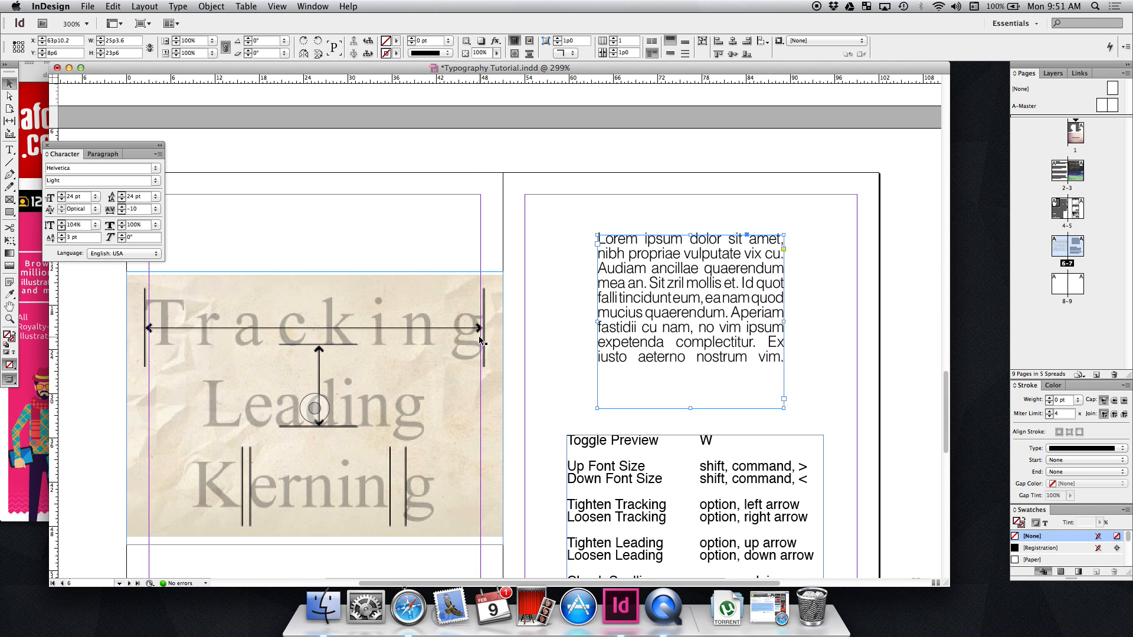
pyautogui.scroll(2, 481, 341)
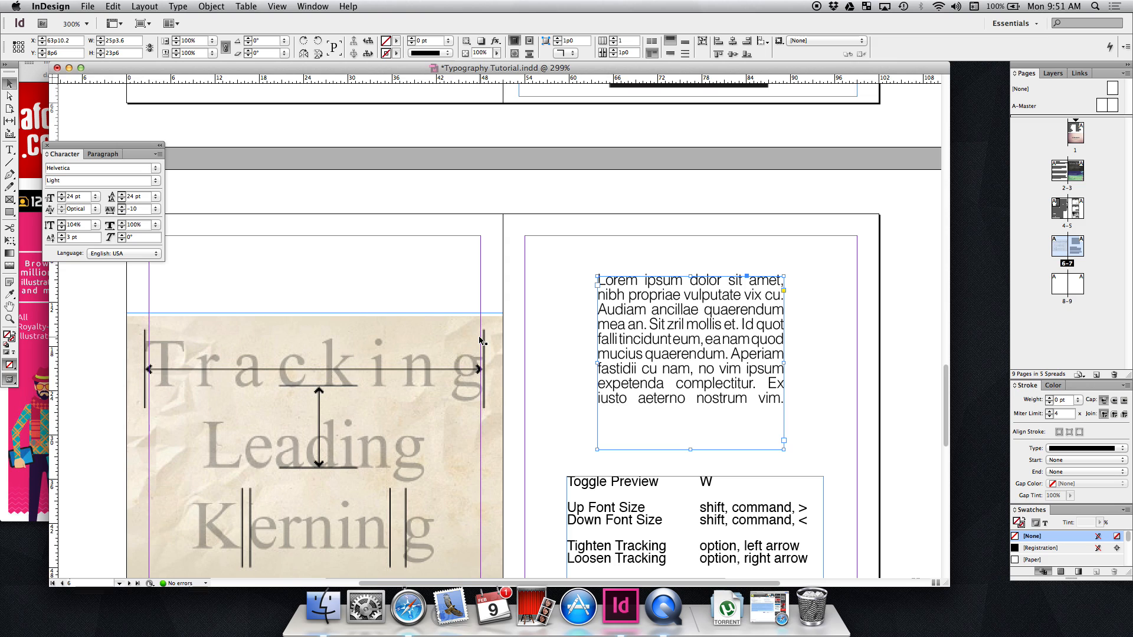
pyautogui.click(432, 239)
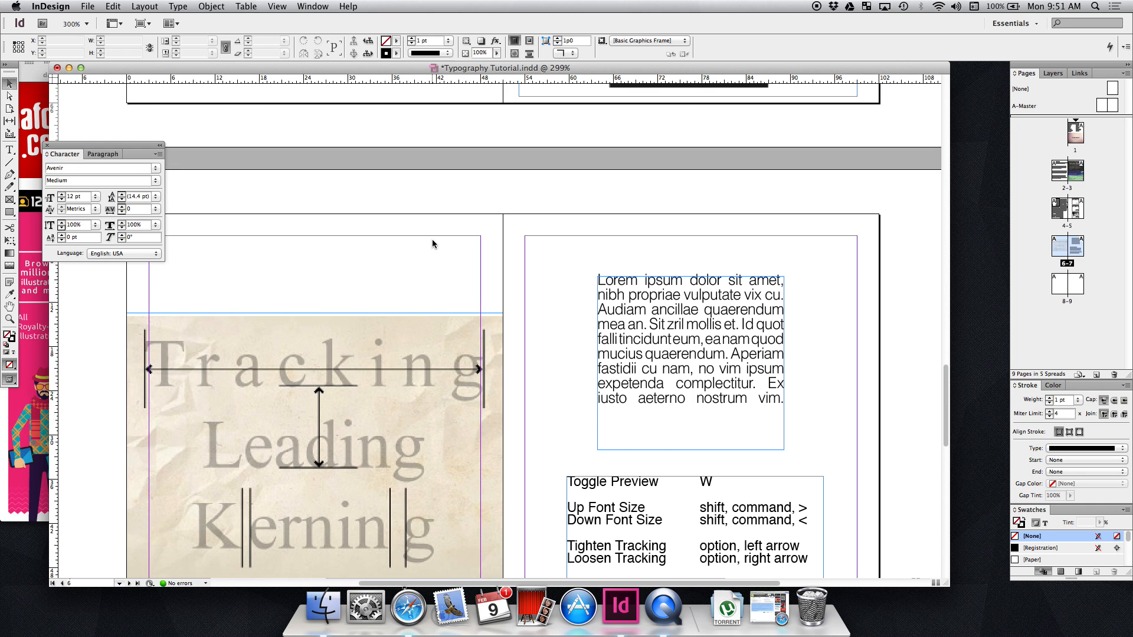
pyautogui.scroll(10, 432, 239)
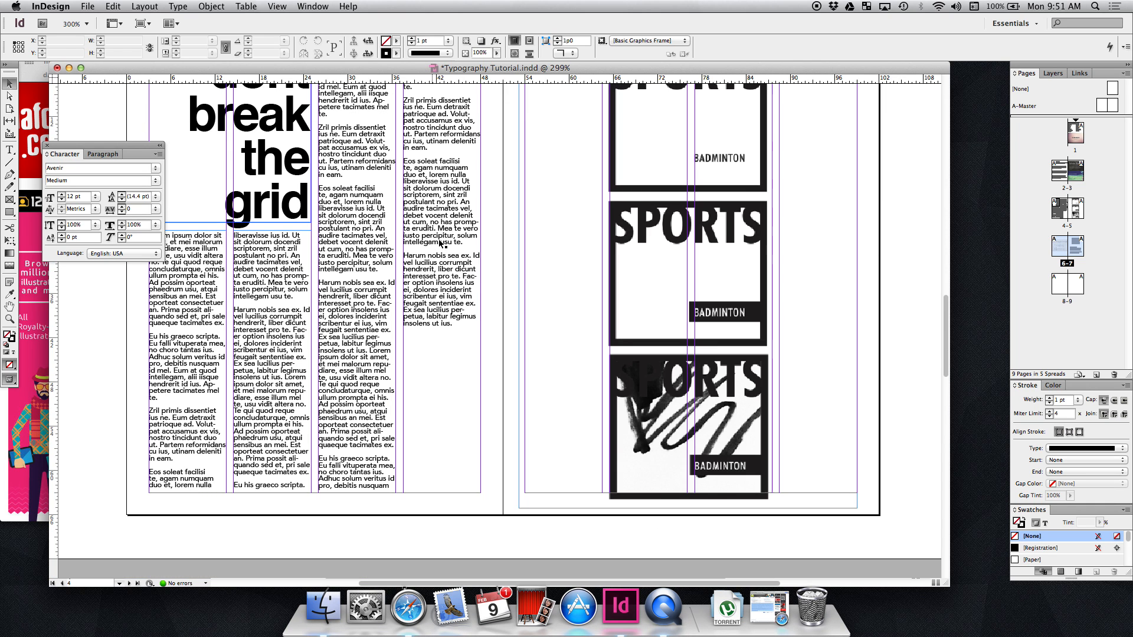
pyautogui.click(562, 257)
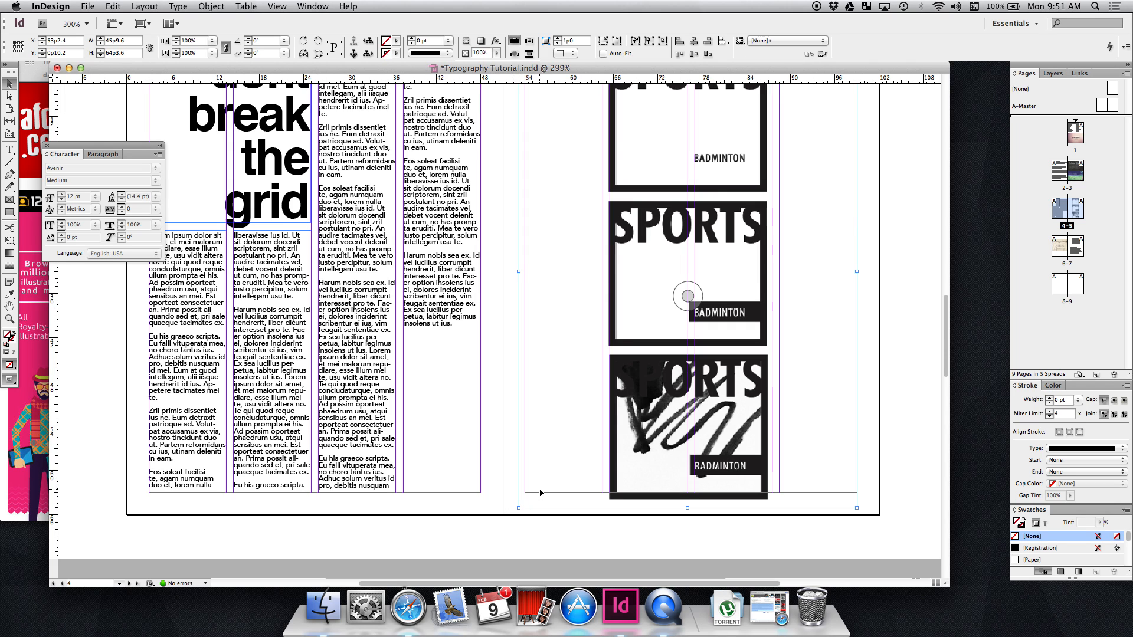
pyautogui.scroll(5, 540, 492)
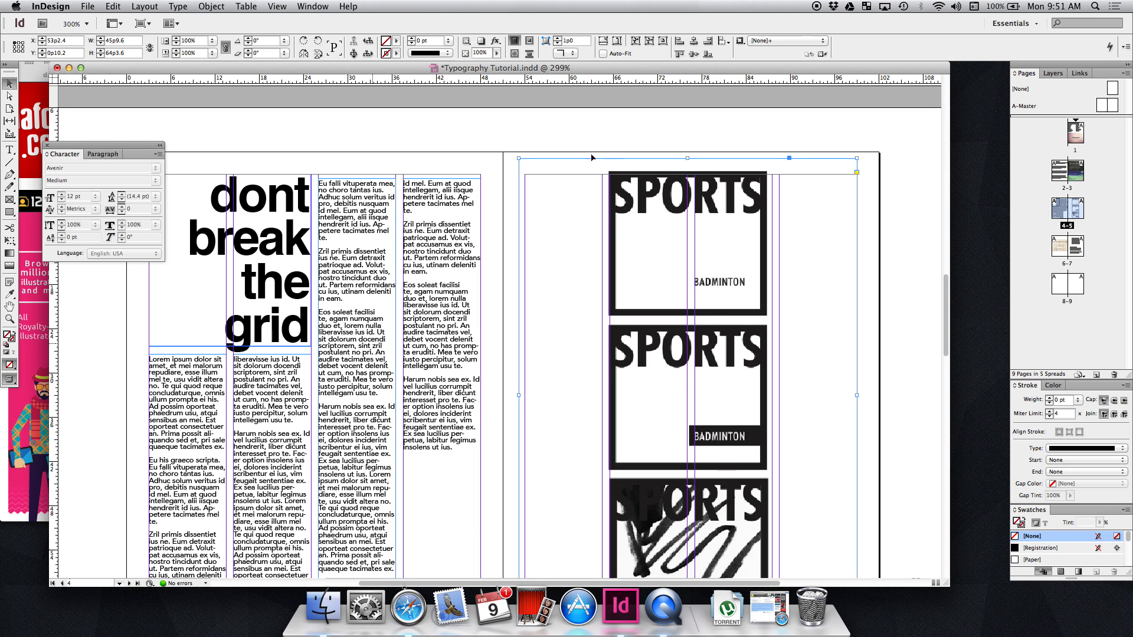
pyautogui.click(481, 174)
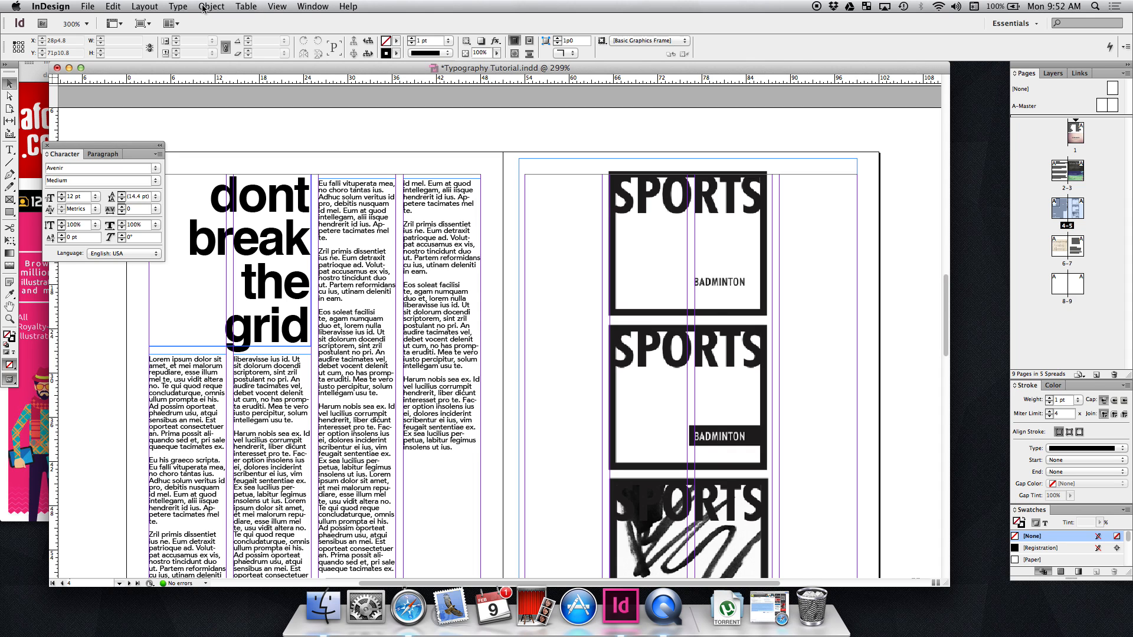
# Step: Create a new Letter-size print document with a bleed of 0p25 on all sides
pyautogui.click(88, 7)
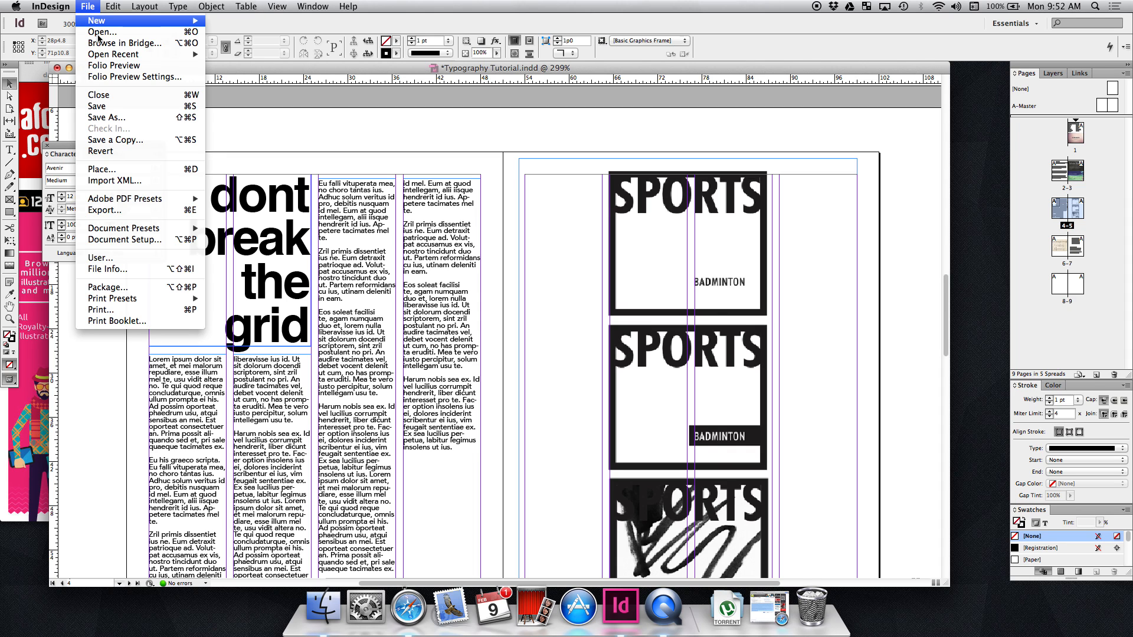
pyautogui.moveTo(105, 21)
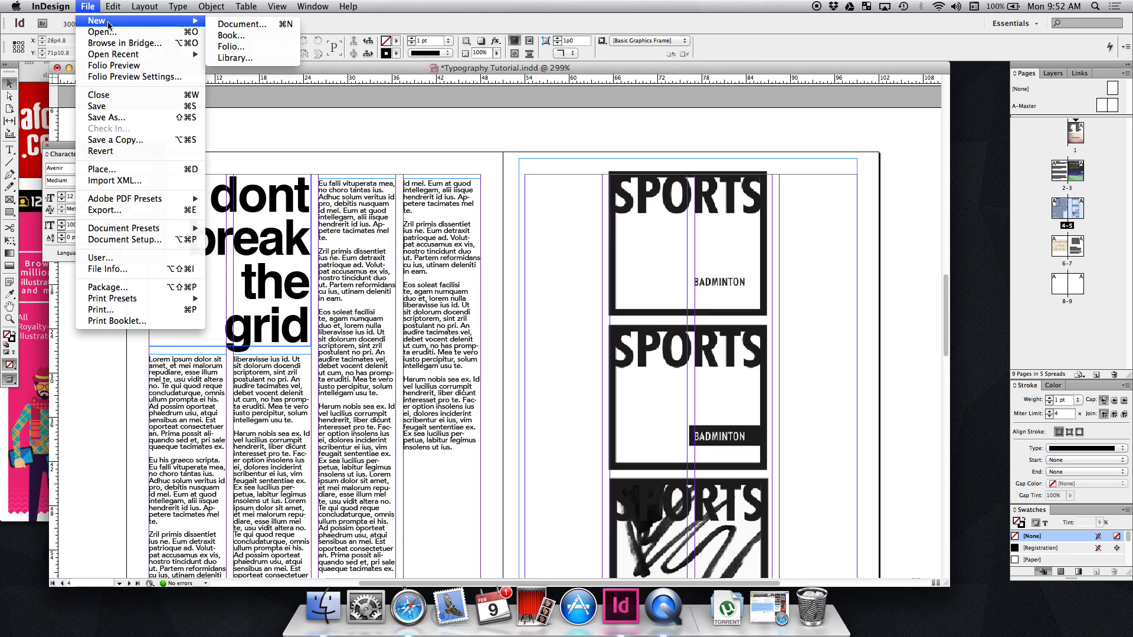
pyautogui.click(222, 23)
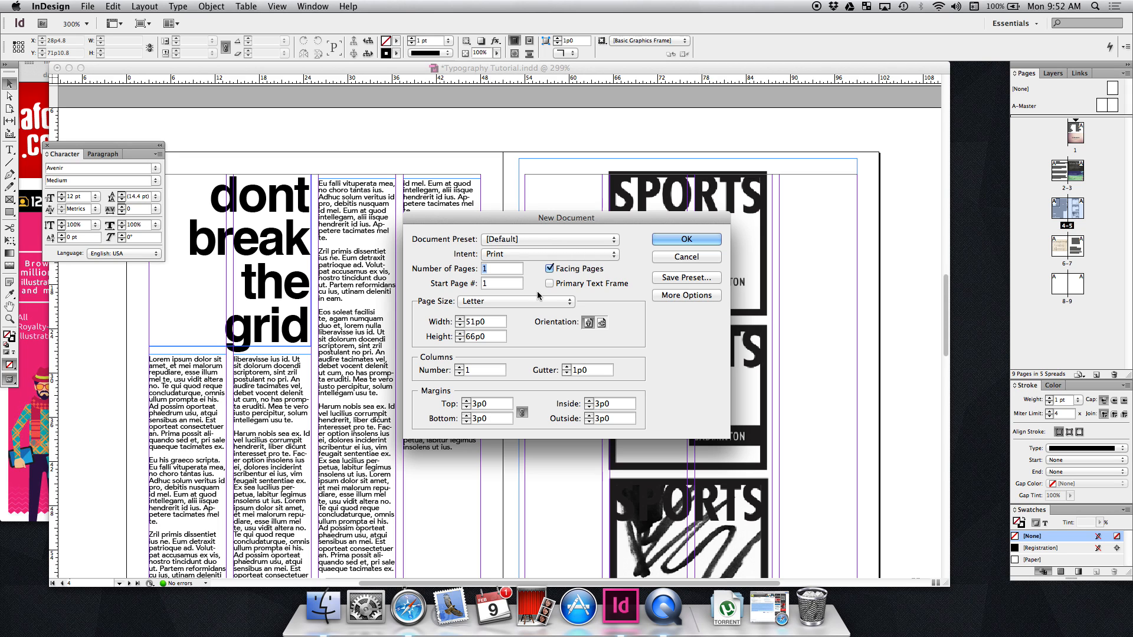
pyautogui.click(670, 296)
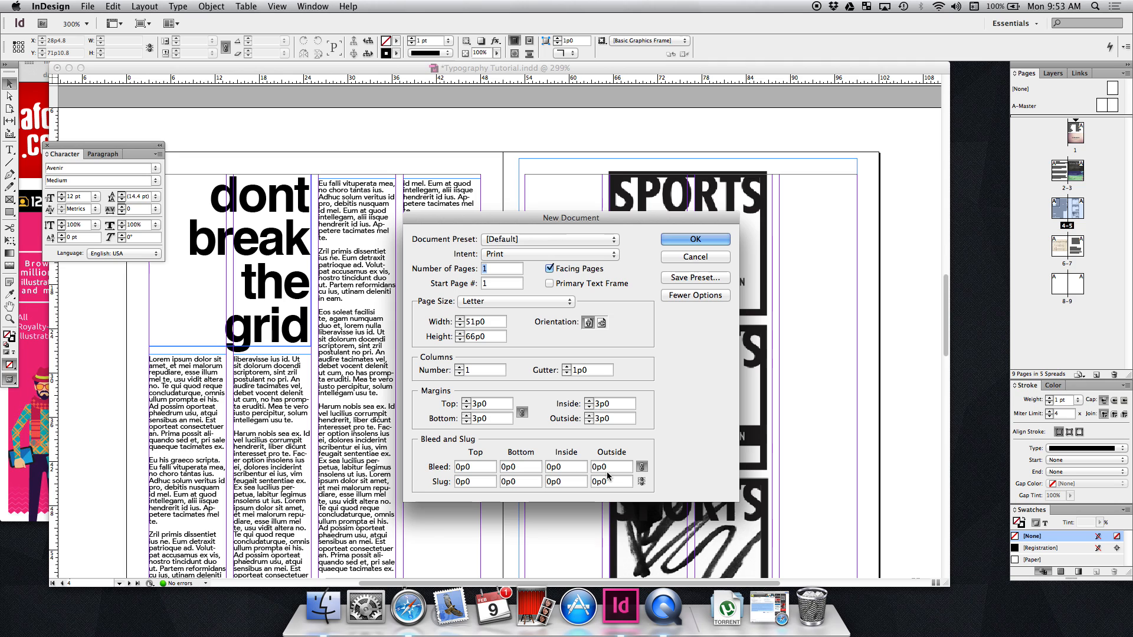
pyautogui.click(466, 468)
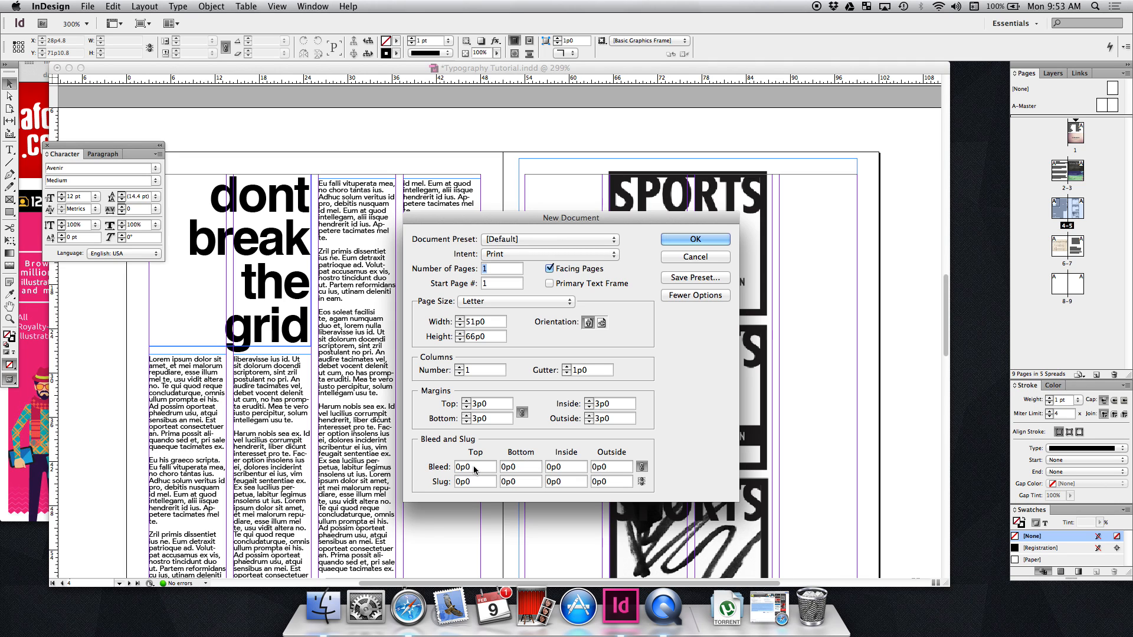
pyautogui.press('BackSpace')
pyautogui.write('25')
pyautogui.click(528, 466)
pyautogui.click(710, 240)
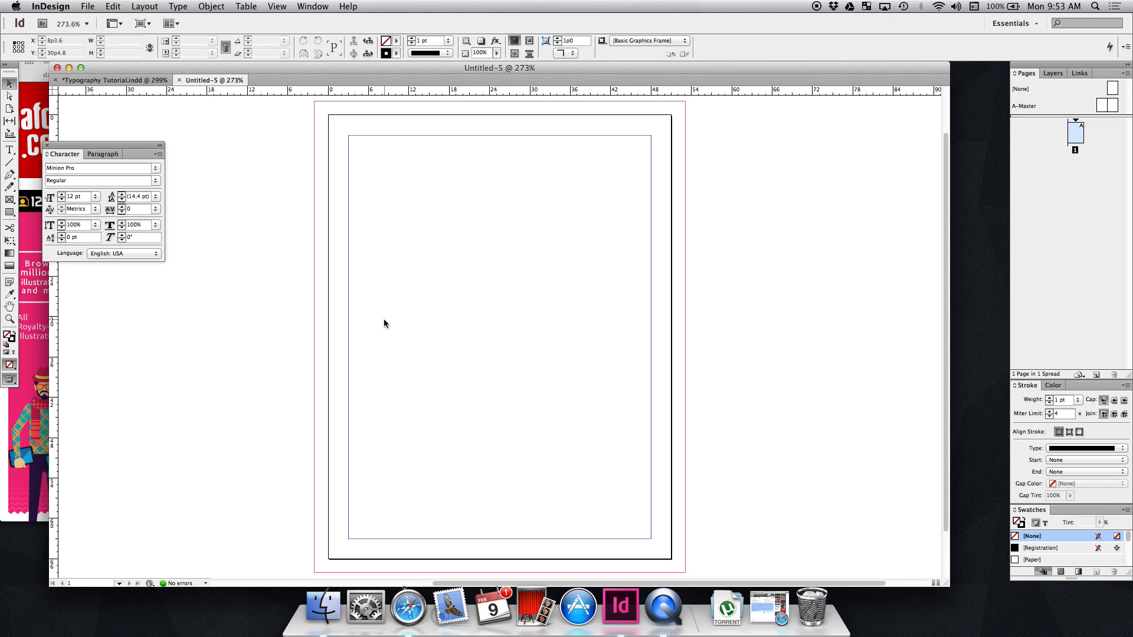
# Step: Start another new Letter document, showing the bleed and slug options, and set the bleed to 2p1 on all sides
pyautogui.press('super+n')
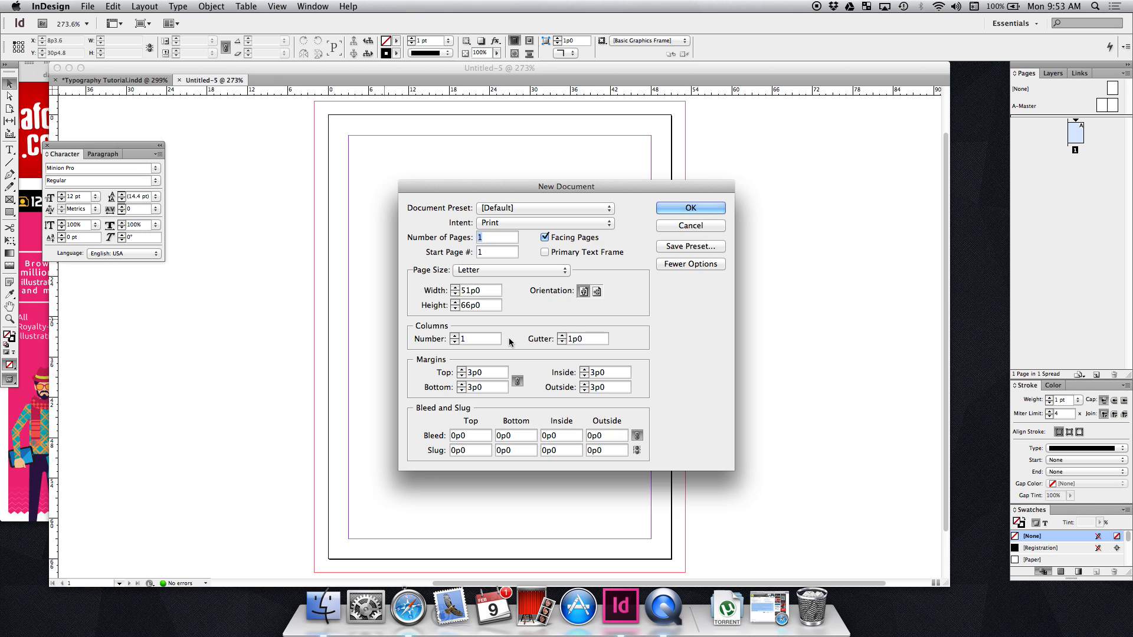
pyautogui.click(689, 265)
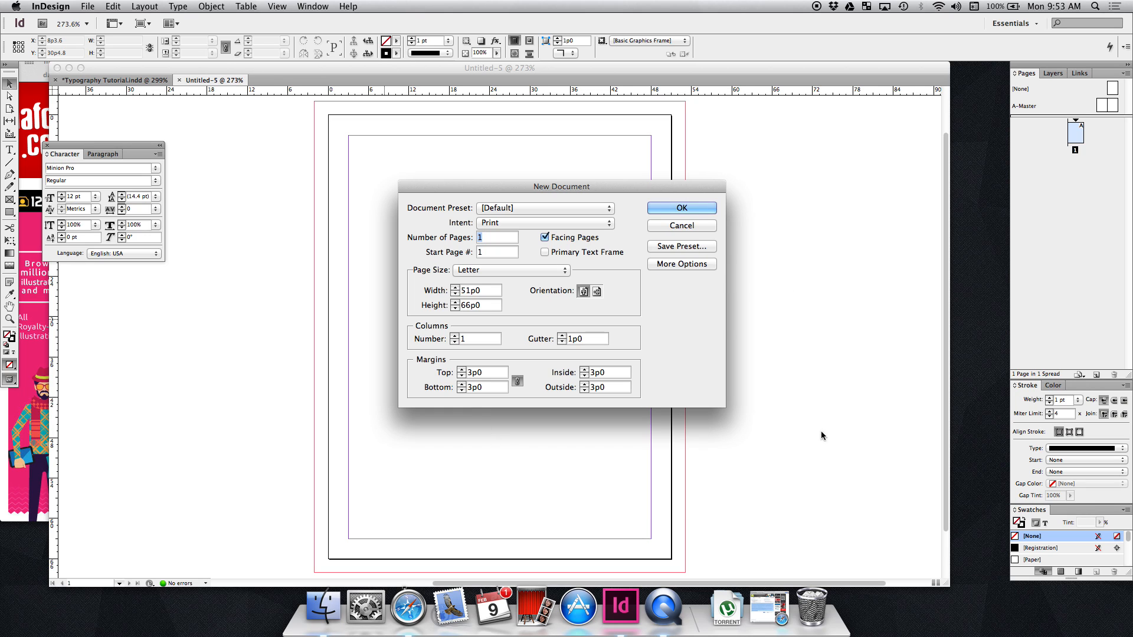
pyautogui.click(680, 263)
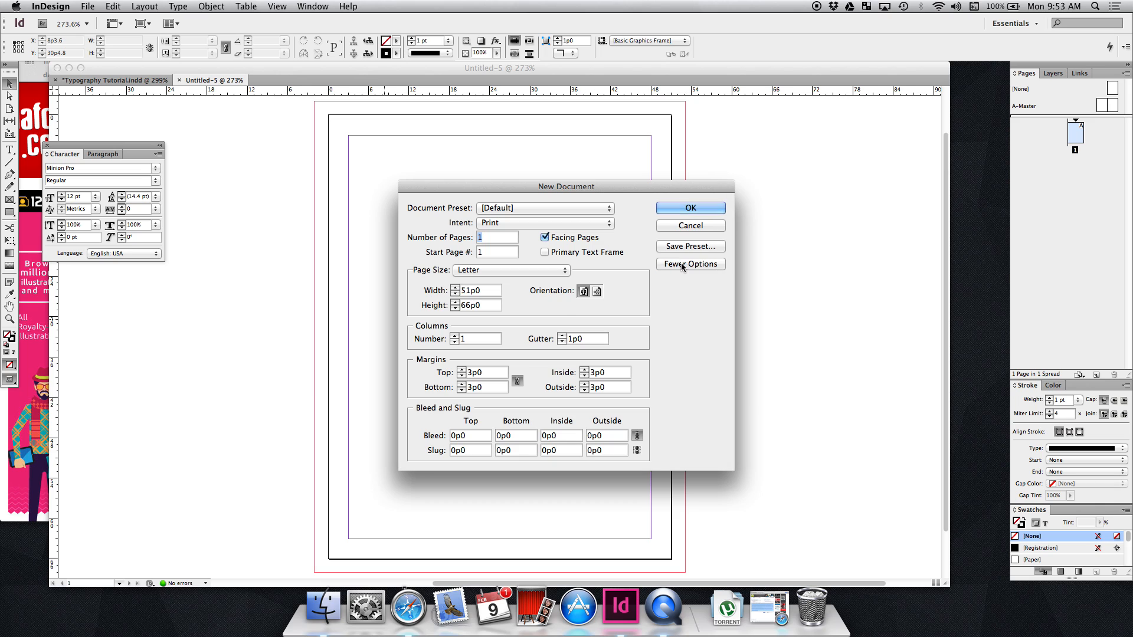
pyautogui.click(472, 440)
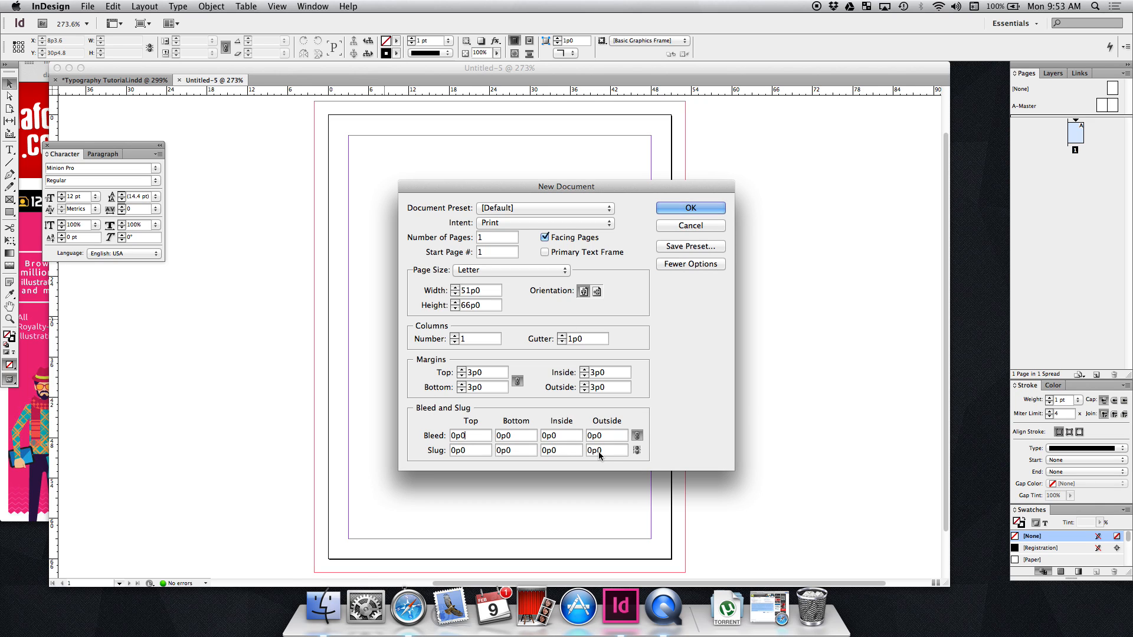
pyautogui.press('BackSpace')
pyautogui.write('2')
pyautogui.click(519, 436)
pyautogui.write('2p1')
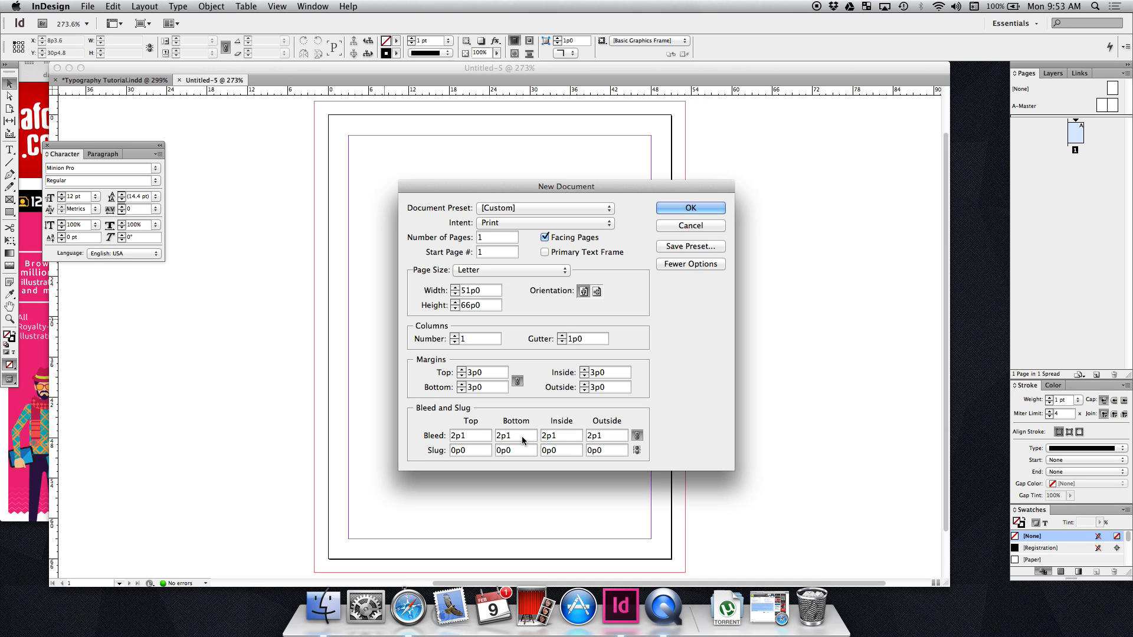
# Step: Change the new document's bleed to 10p5 on all sides
pyautogui.click(473, 437)
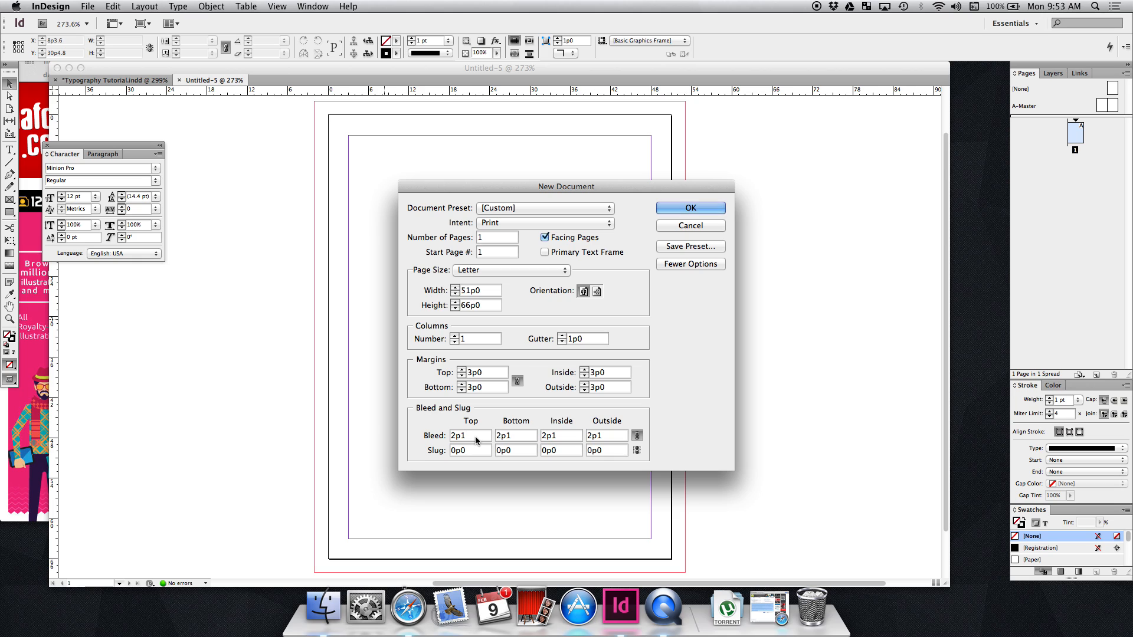
pyautogui.write('125')
pyautogui.click(516, 441)
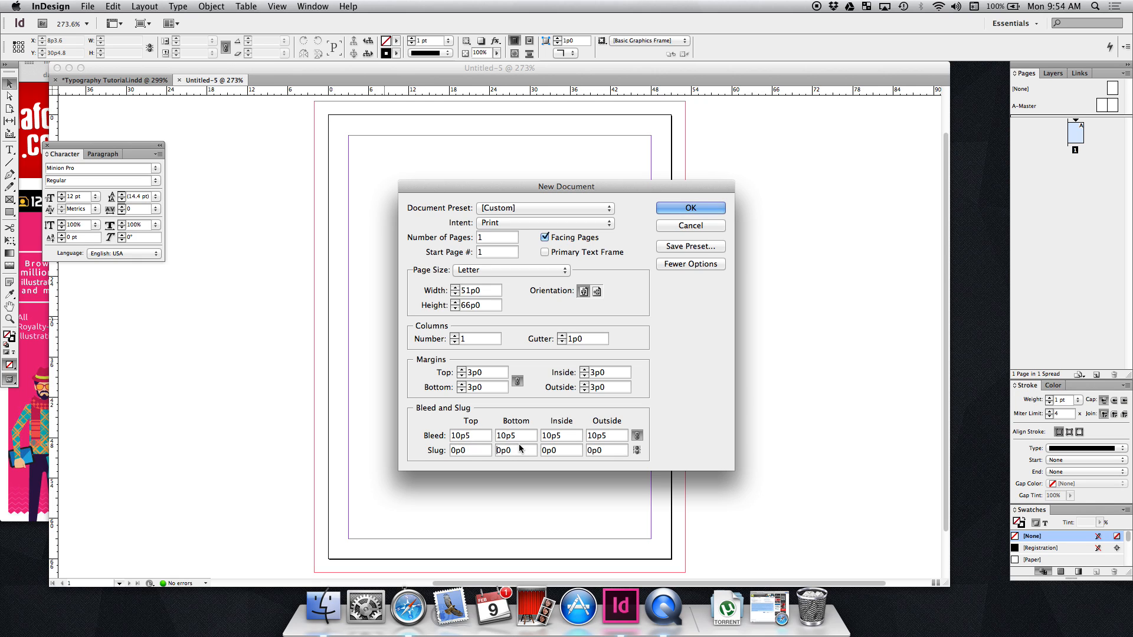
# Step: Set the new document's bleed to 0p0.125 on all sides
pyautogui.click(460, 438)
pyautogui.press('BackSpace')
pyautogui.press('BackSpace')
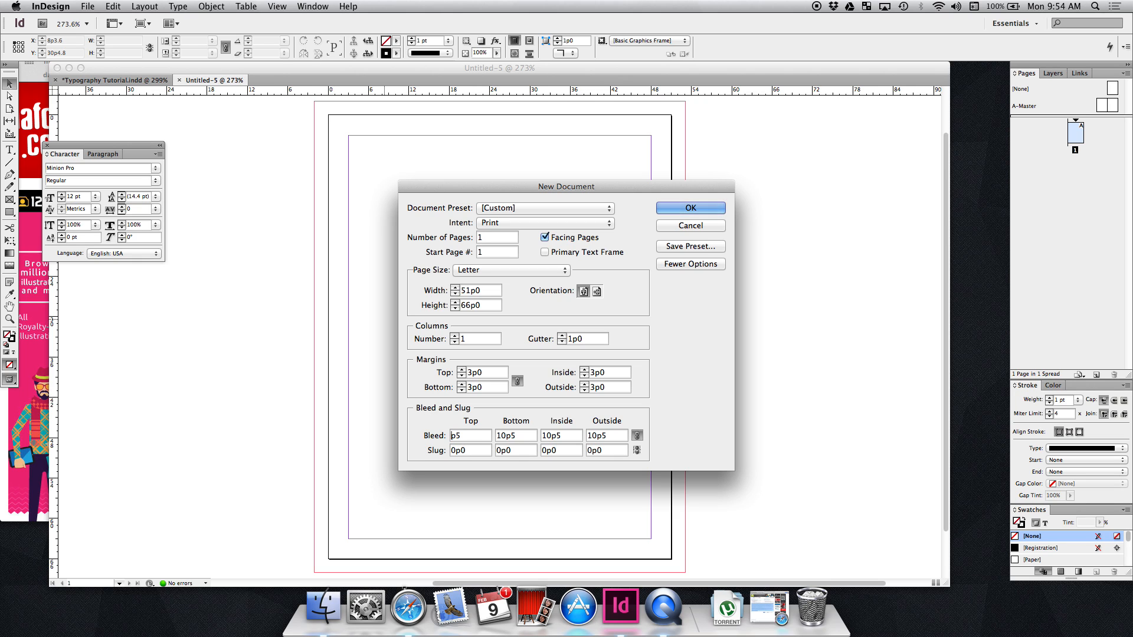
pyautogui.click(469, 437)
pyautogui.press('BackSpace')
pyautogui.write('.125')
pyautogui.click(517, 451)
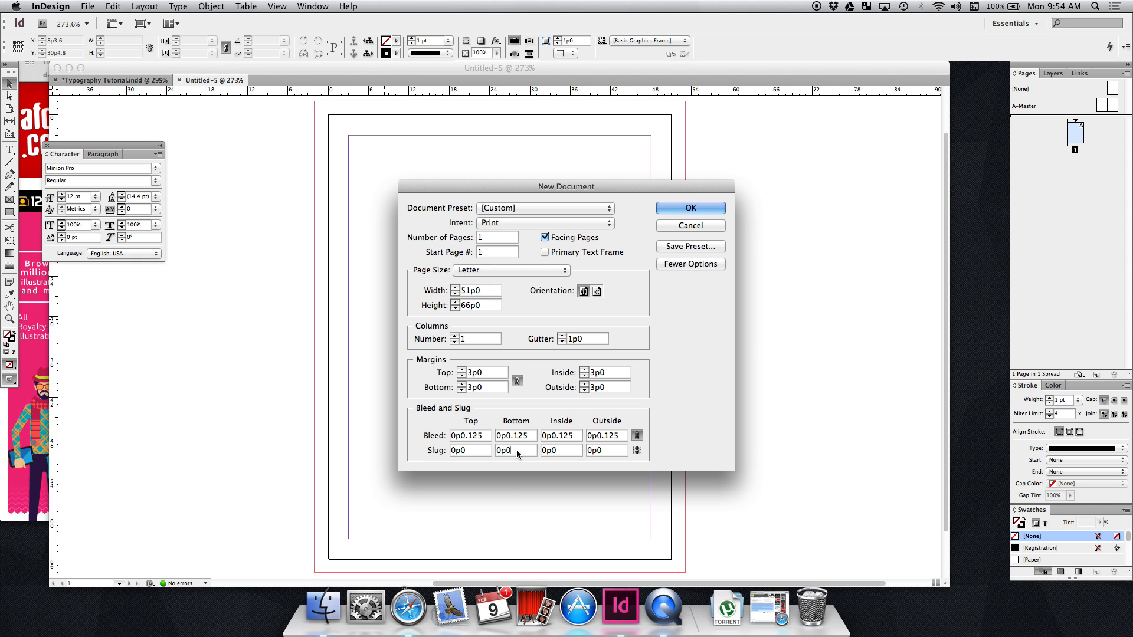
# Step: Create the new Letter document with the 0p0.125 bleed, and close it again
pyautogui.click(684, 208)
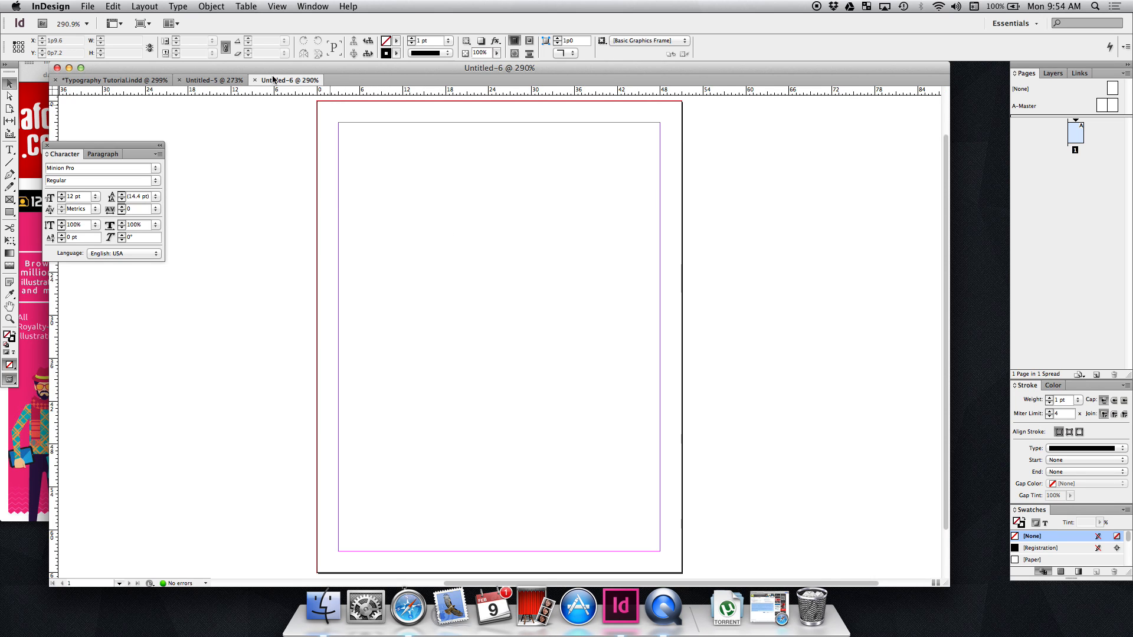
pyautogui.click(254, 80)
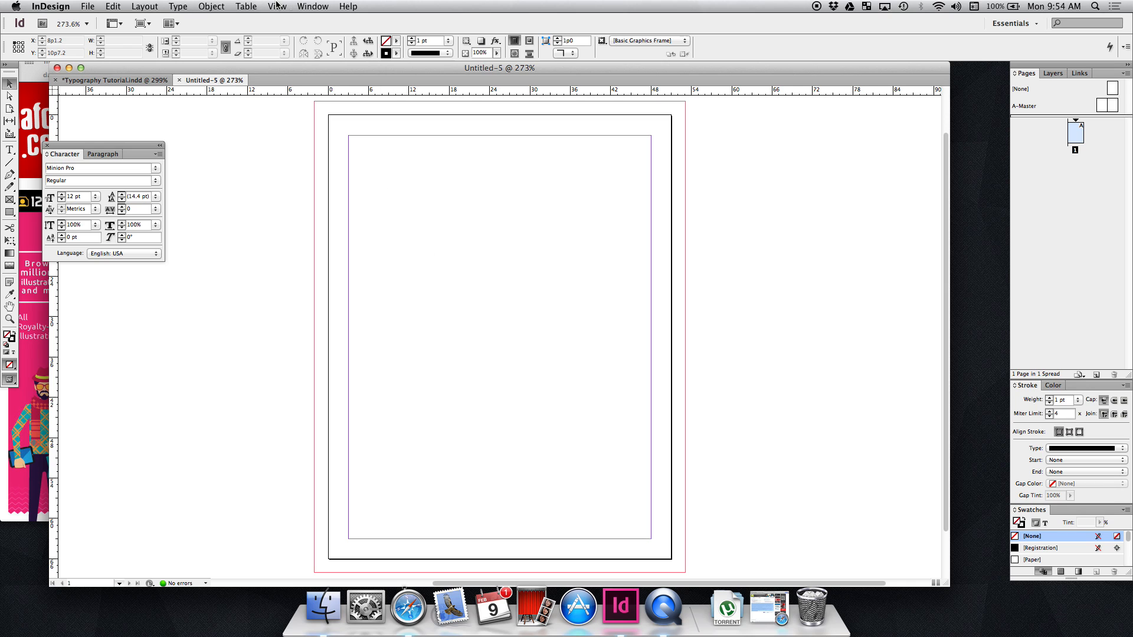
# Step: Look at the general print settings for the open untitled document and leave without printing
pyautogui.press('super+d')
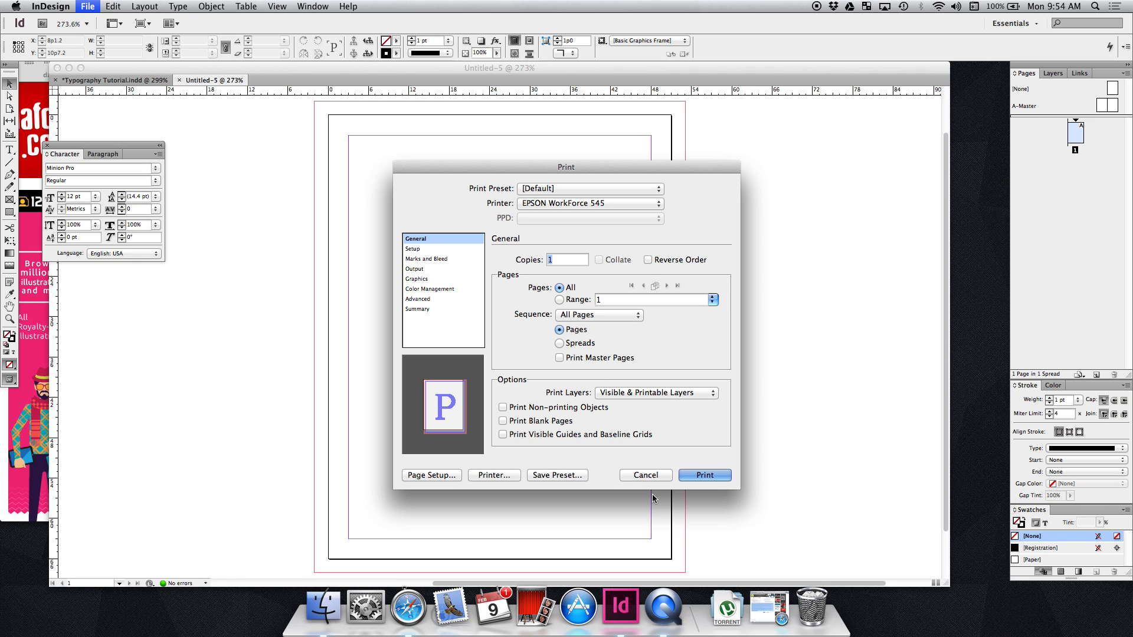
pyautogui.click(638, 476)
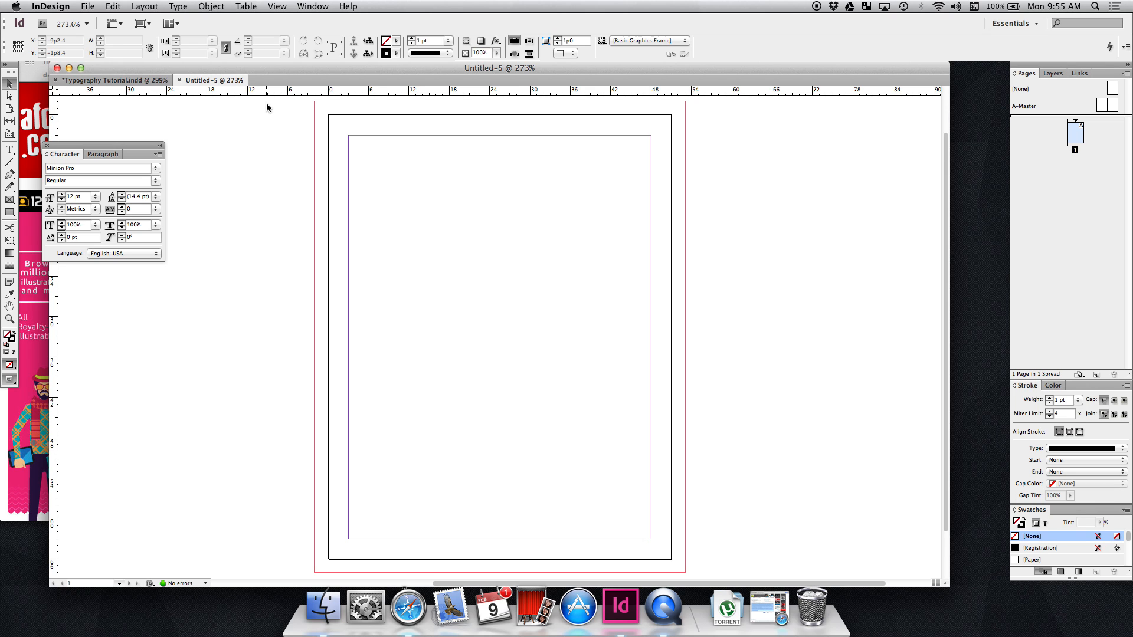
# Step: Return to the Typography Tutorial document and select the fourth column's text frame beside the "dont break the grid" heading
pyautogui.click(164, 82)
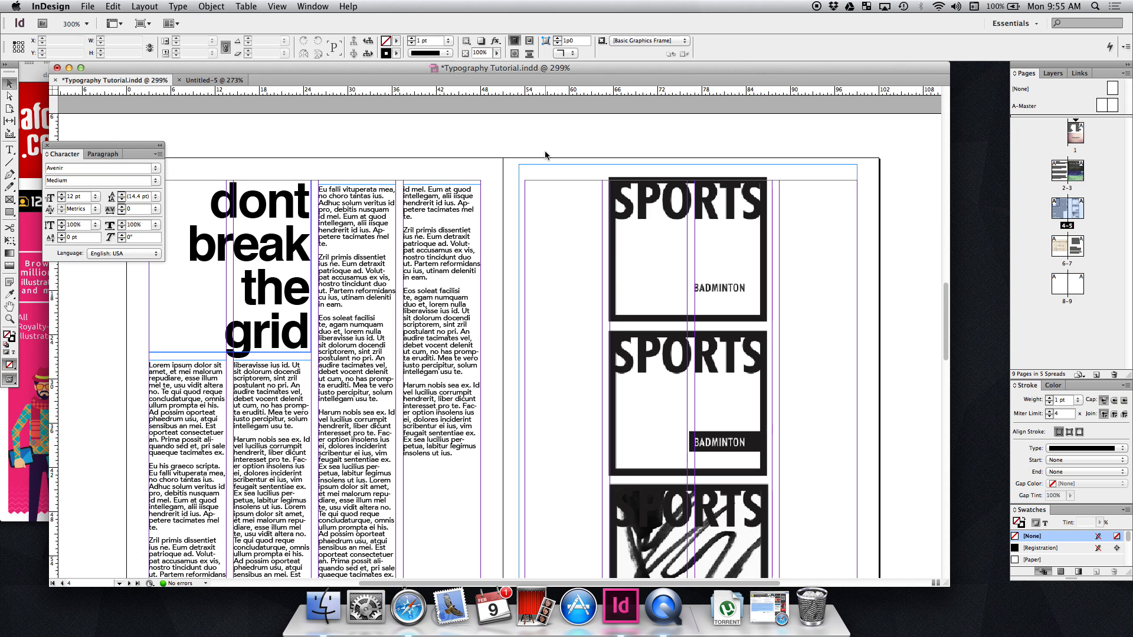
pyautogui.moveTo(507, 159); pyautogui.dragTo(507, 159)
pyautogui.click(441, 256)
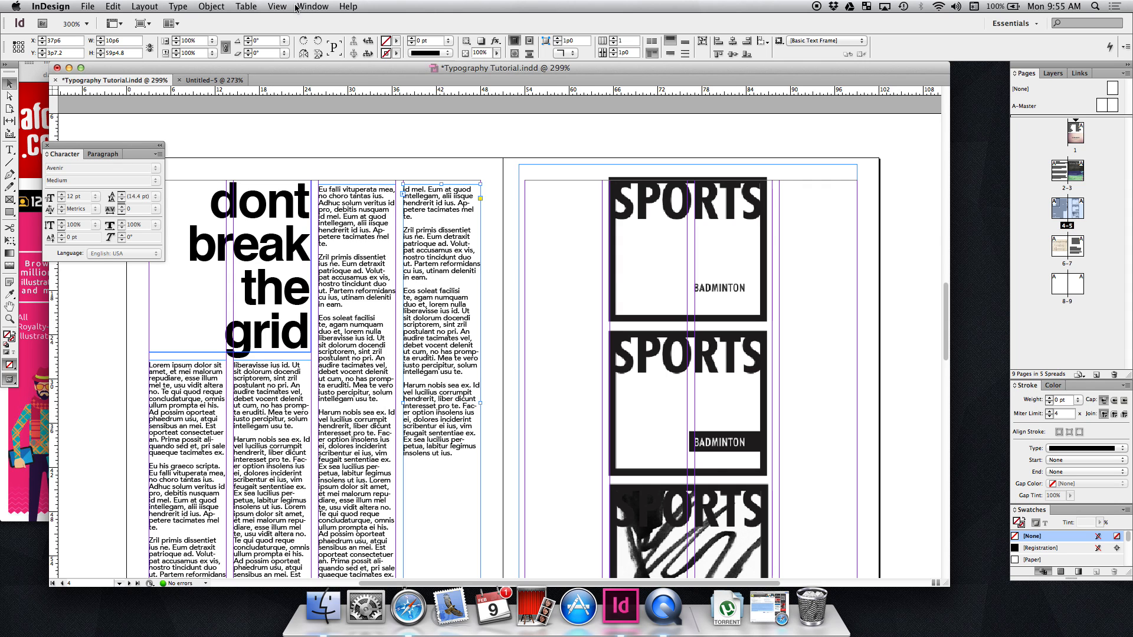
pyautogui.click(277, 7)
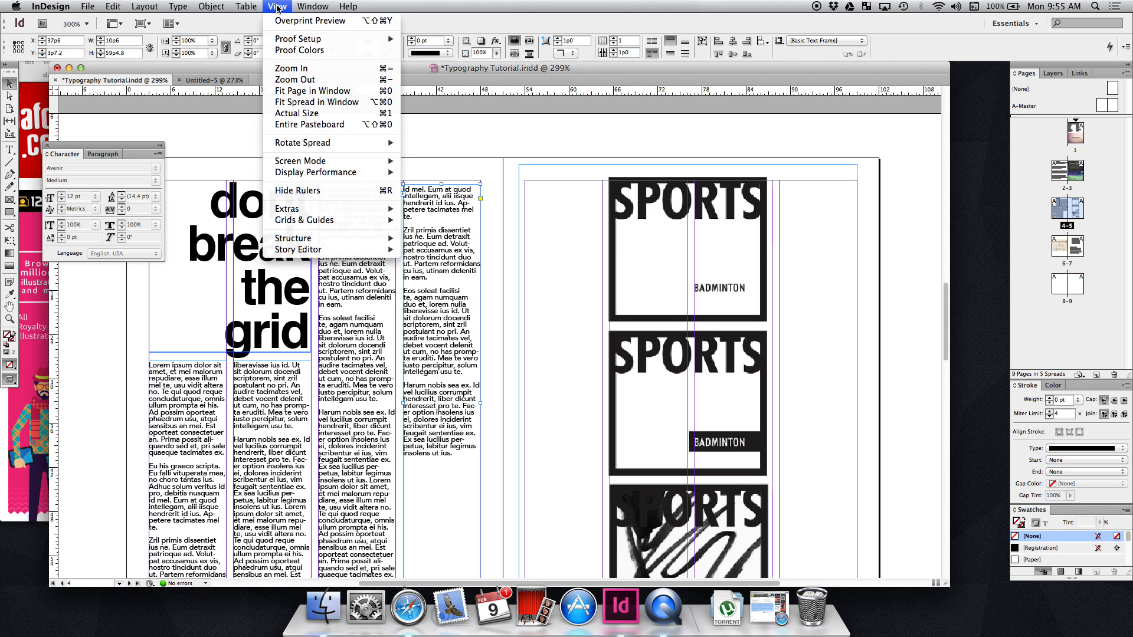
pyautogui.moveTo(313, 7)
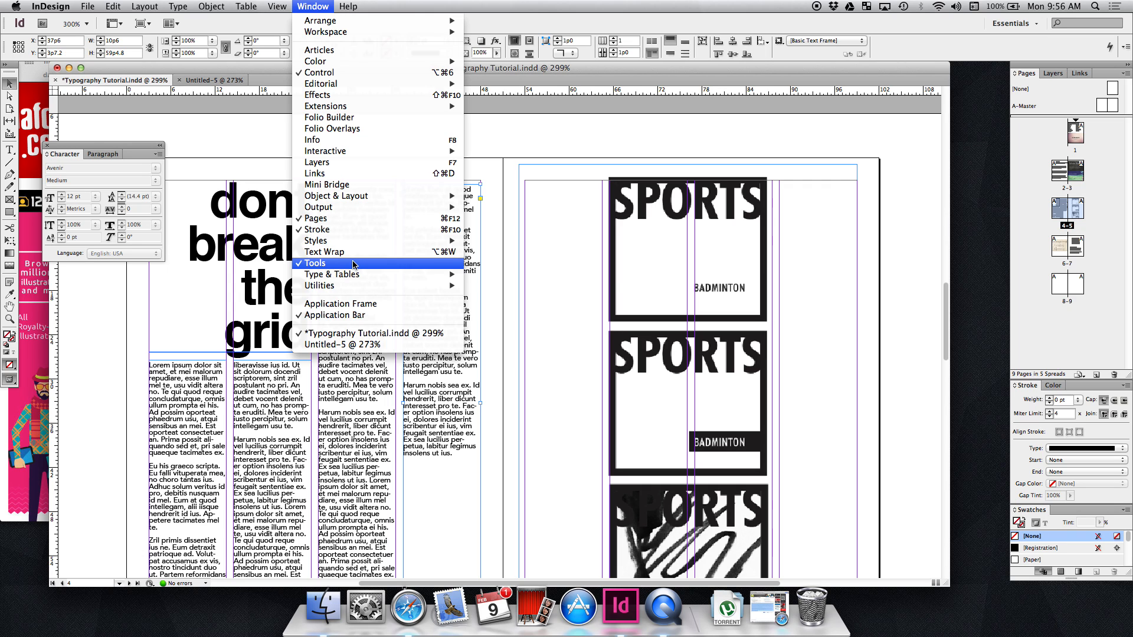
pyautogui.moveTo(348, 6)
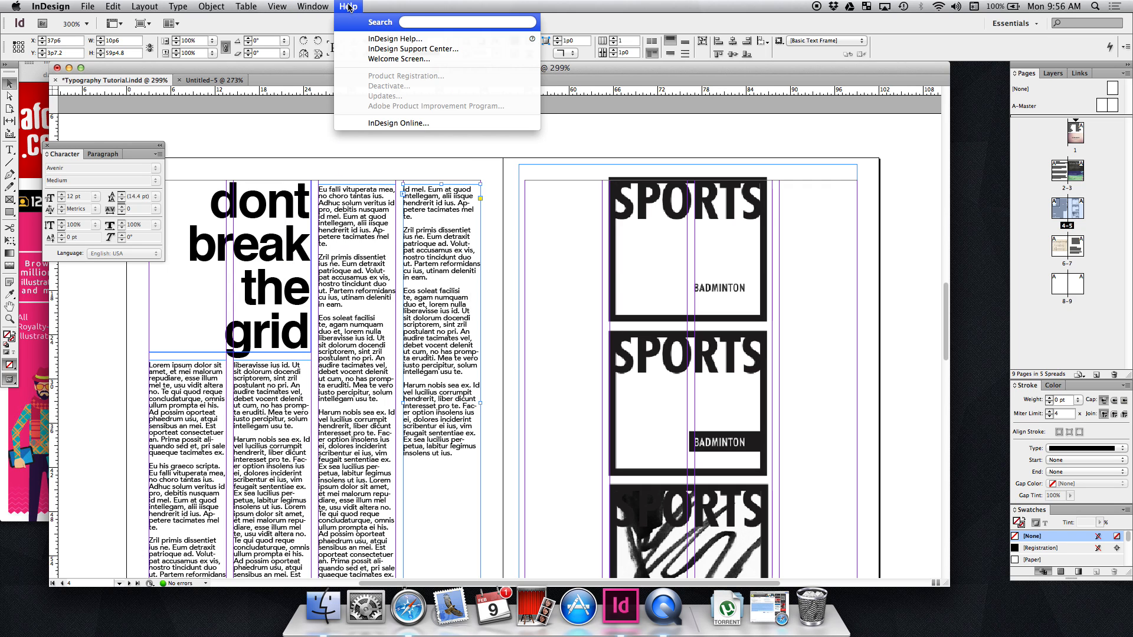
pyautogui.write('ohar')
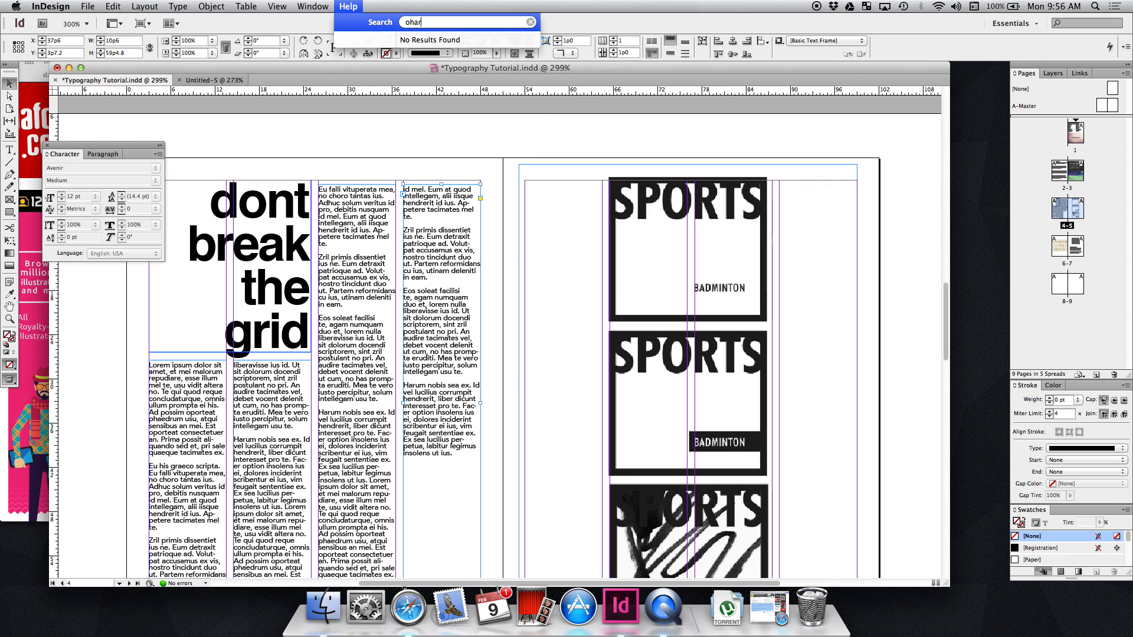
pyautogui.press('BackSpace')
pyautogui.press('BackSpace')
pyautogui.press('BackSpace')
pyautogui.press('Escape')
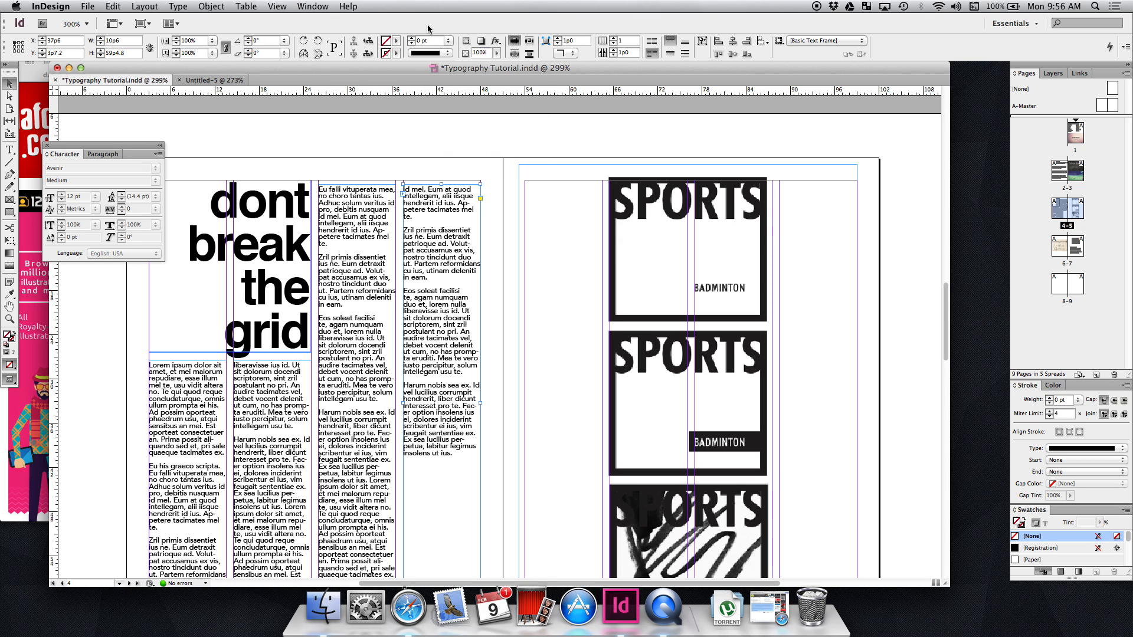
pyautogui.click(348, 6)
pyautogui.press('Escape')
pyautogui.press('a')
# Step: Search the application help for "para" to locate the paragraph style commands
pyautogui.click(351, 7)
pyautogui.write('para')
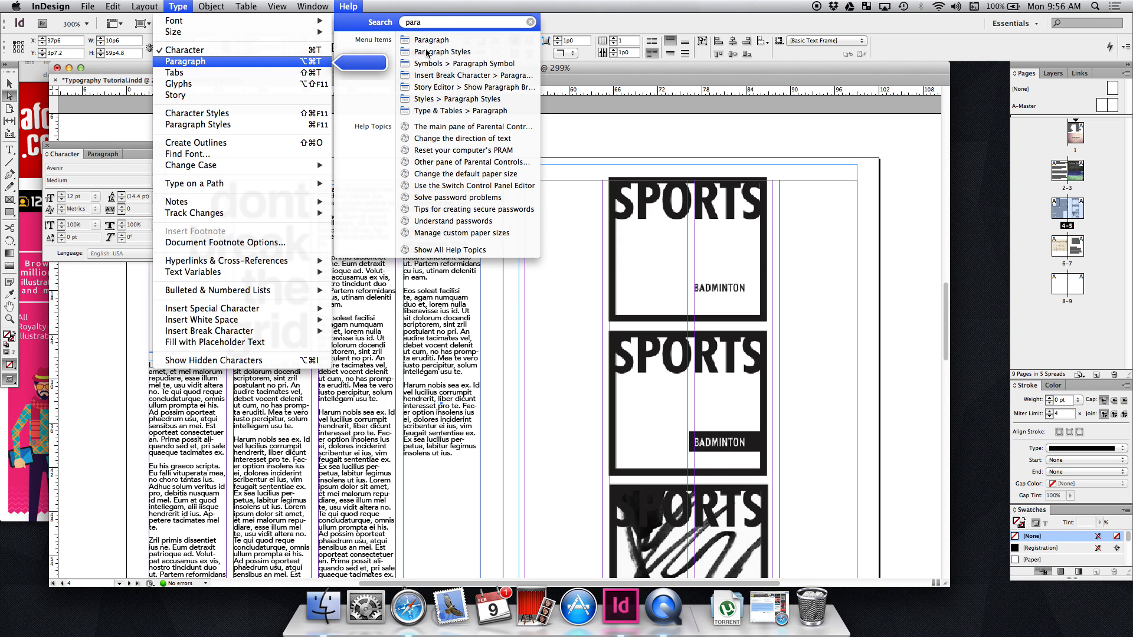
pyautogui.click(319, 176)
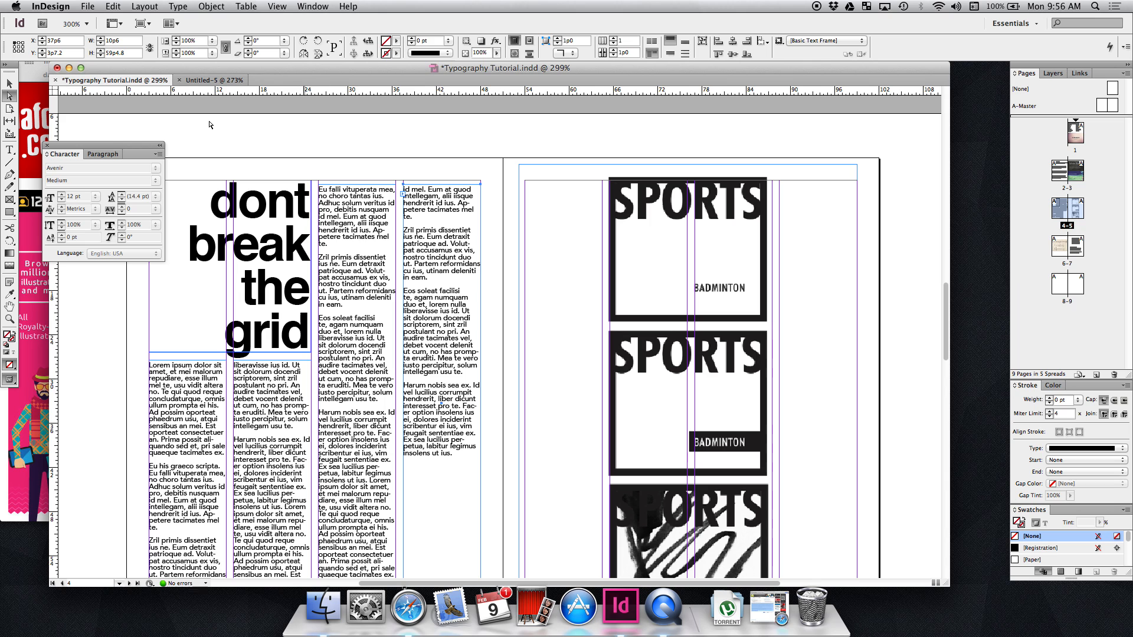
# Step: Display the Paragraph Styles list and place it directly beneath the floating Character settings
pyautogui.click(220, 7)
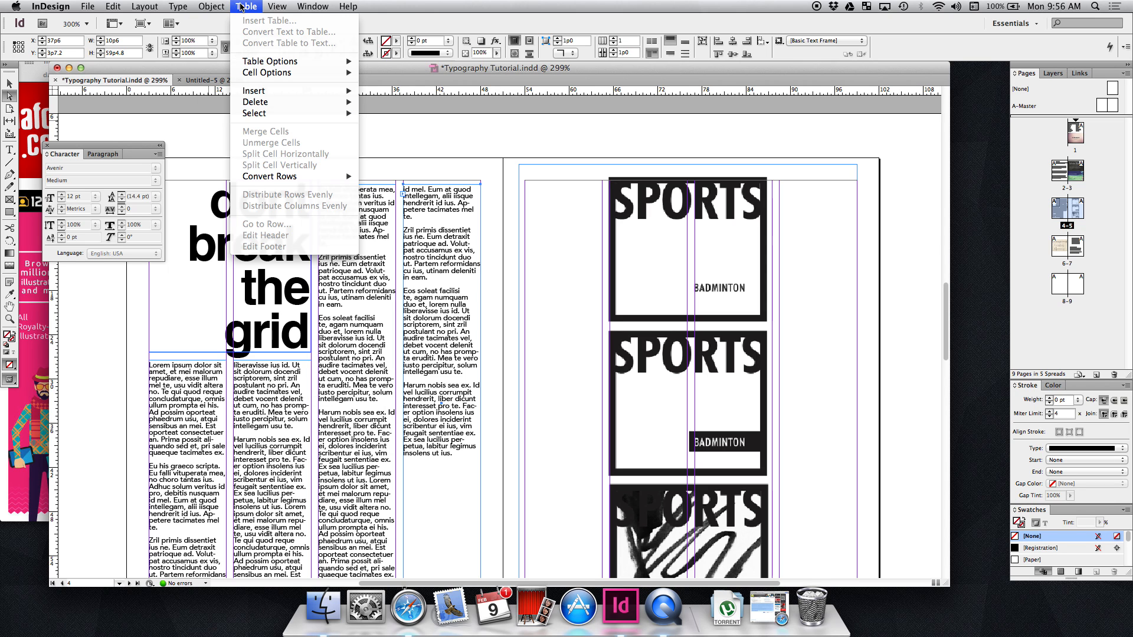
pyautogui.moveTo(178, 7)
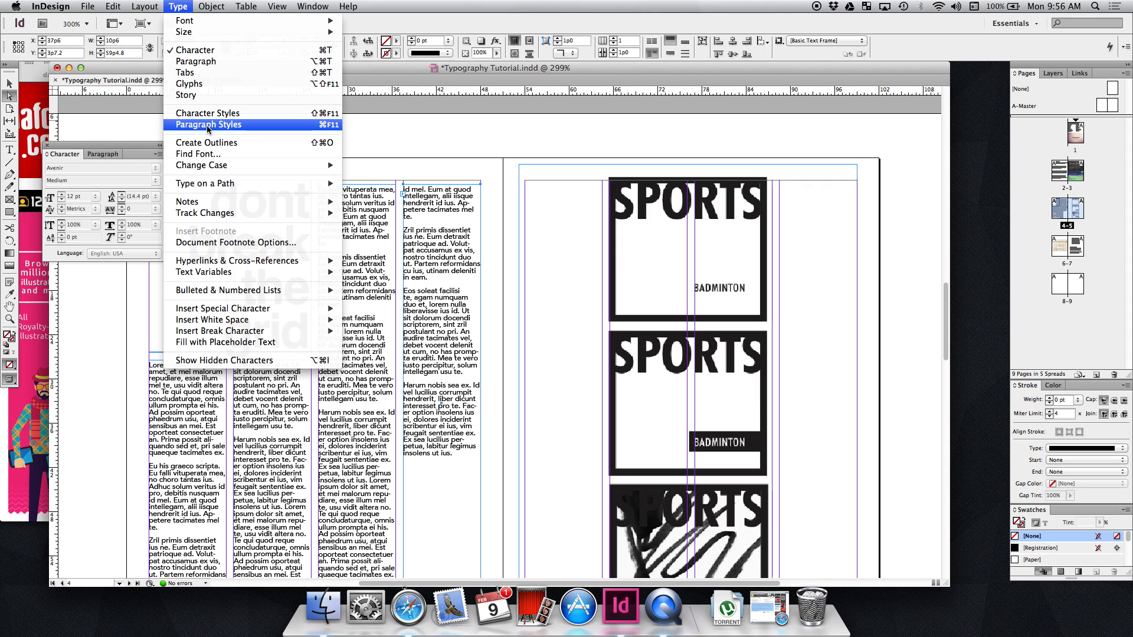
pyautogui.click(207, 125)
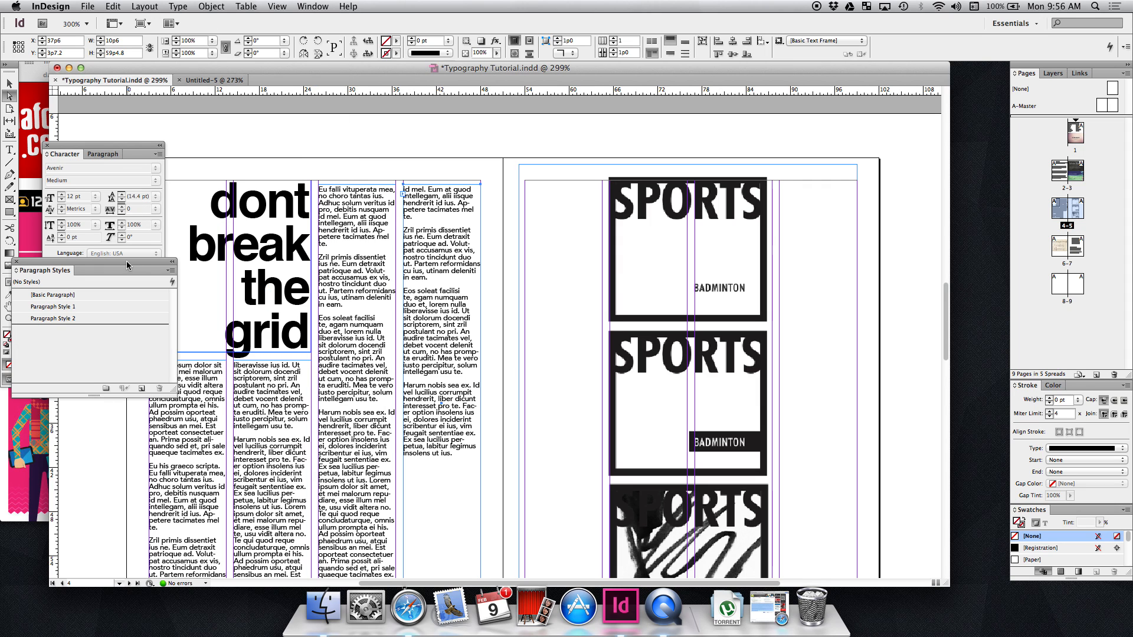
pyautogui.moveTo(125, 270); pyautogui.dragTo(127, 282)
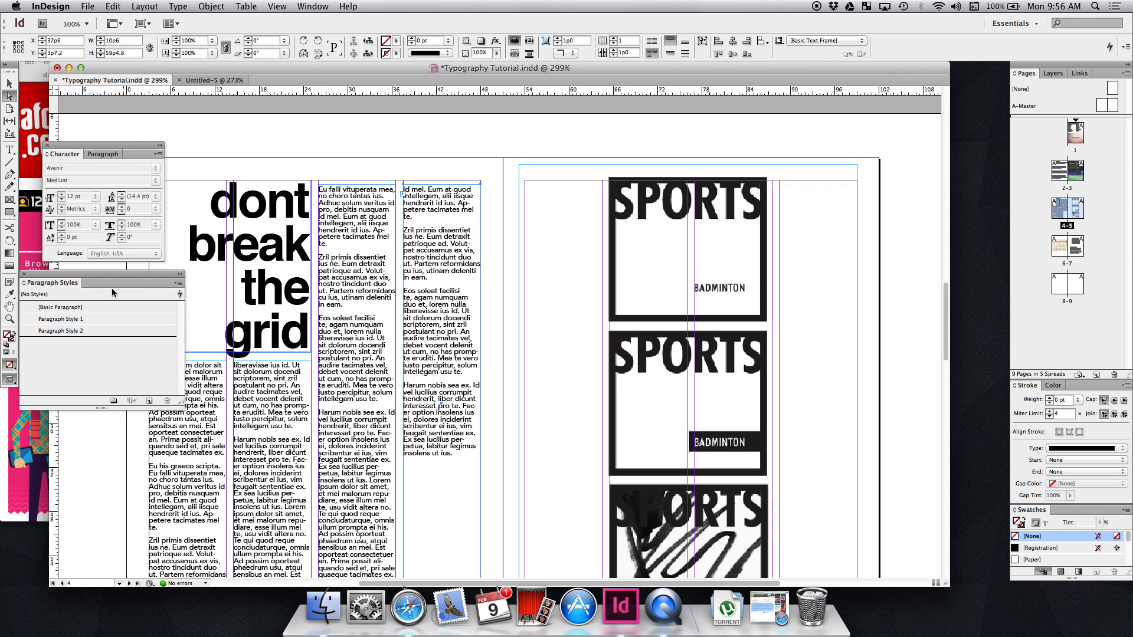
pyautogui.moveTo(95, 279); pyautogui.dragTo(132, 279)
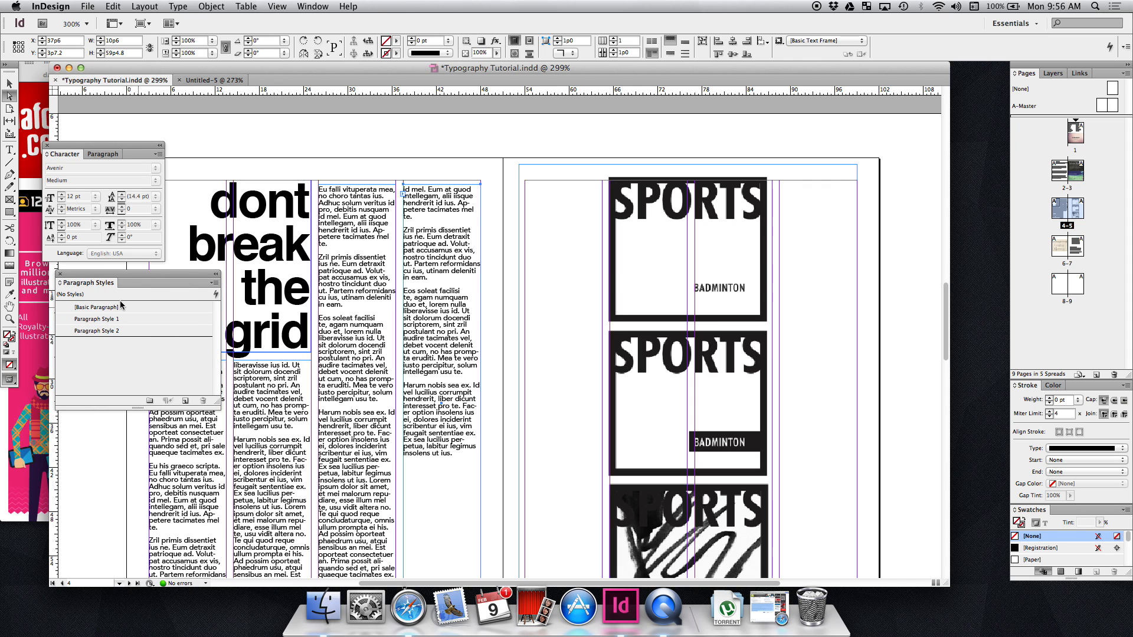
# Step: Start a new paragraph style and review its basic and advanced character formats and its indents and spacing
pyautogui.click(213, 284)
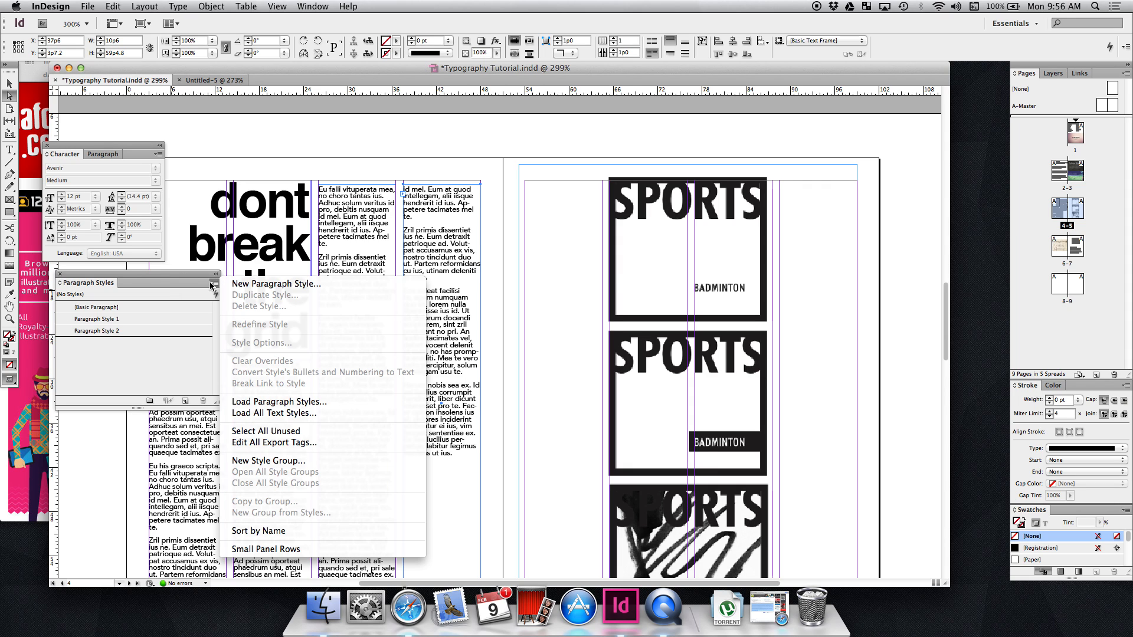
pyautogui.click(253, 285)
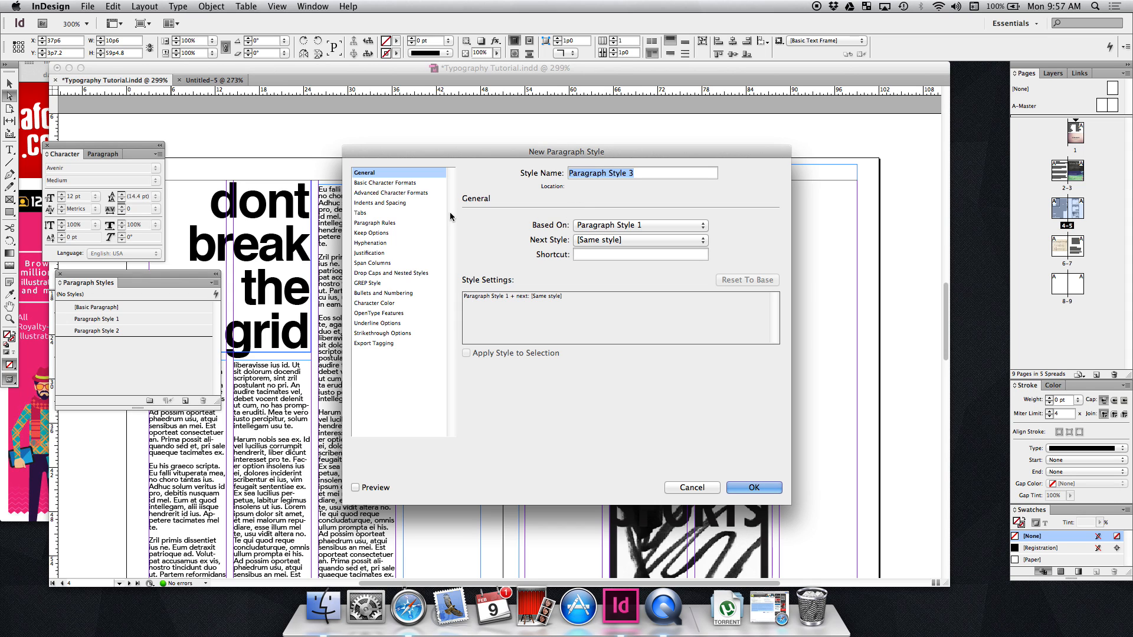
pyautogui.click(407, 183)
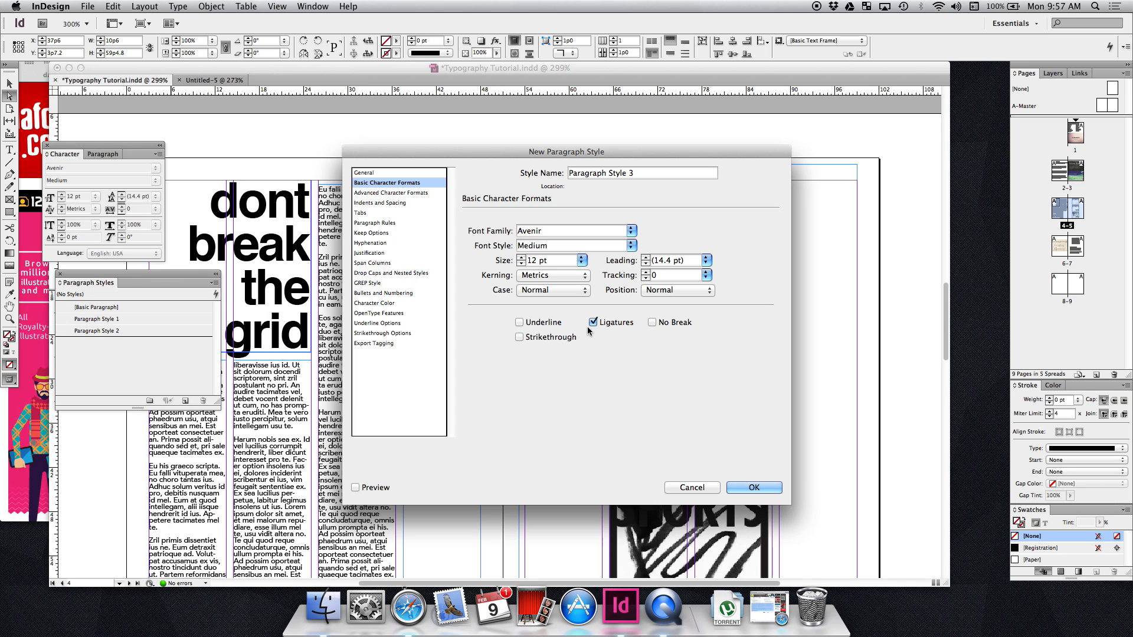
pyautogui.click(418, 194)
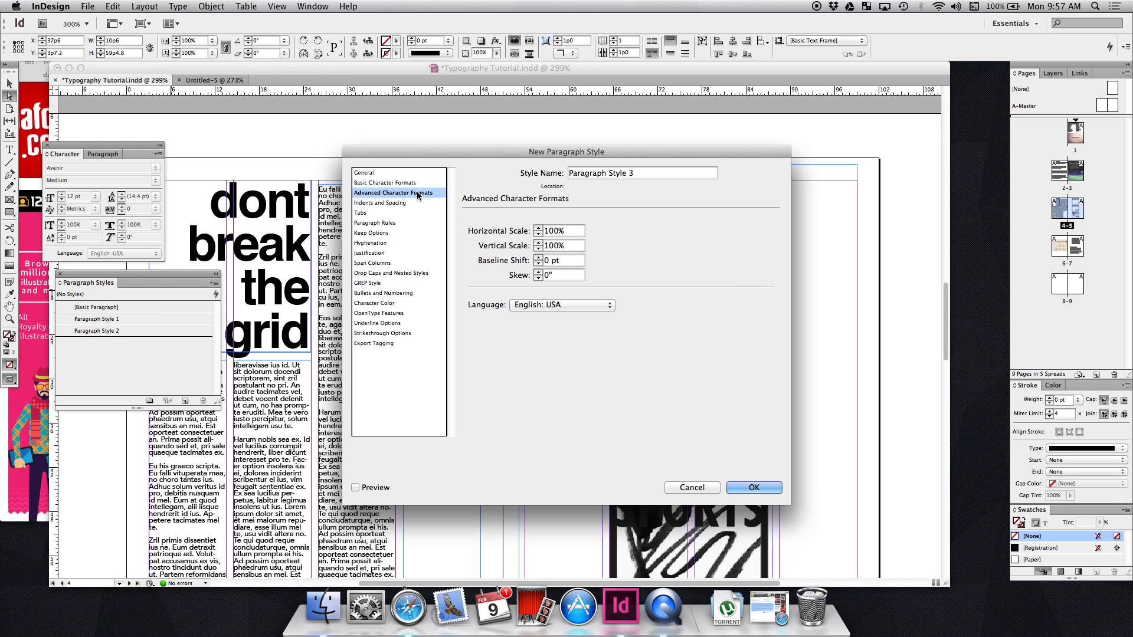
pyautogui.click(383, 205)
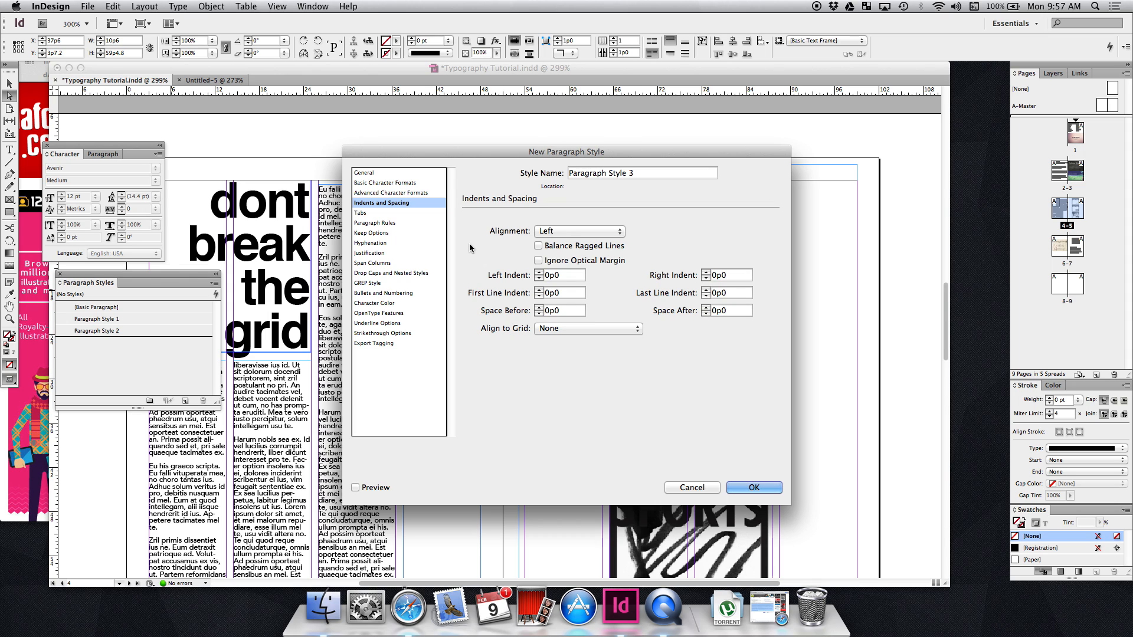
# Step: Examine the new paragraph style's tabs, paragraph rules, keep options, hyphenation, drop caps, span columns and justification settings
pyautogui.click(361, 213)
pyautogui.click(374, 224)
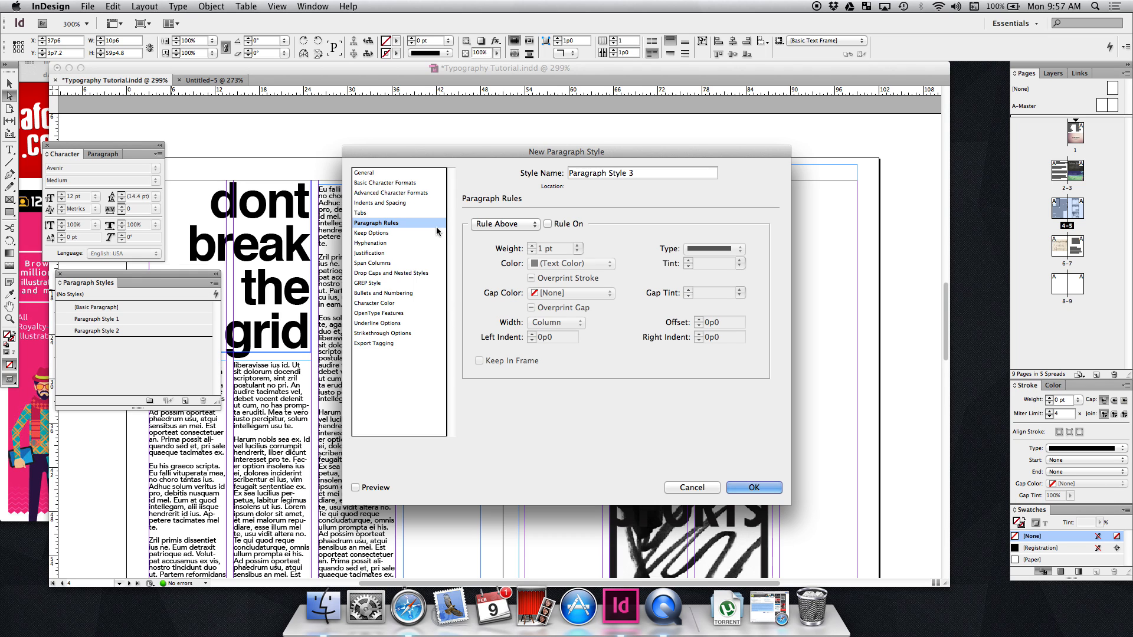
pyautogui.click(372, 234)
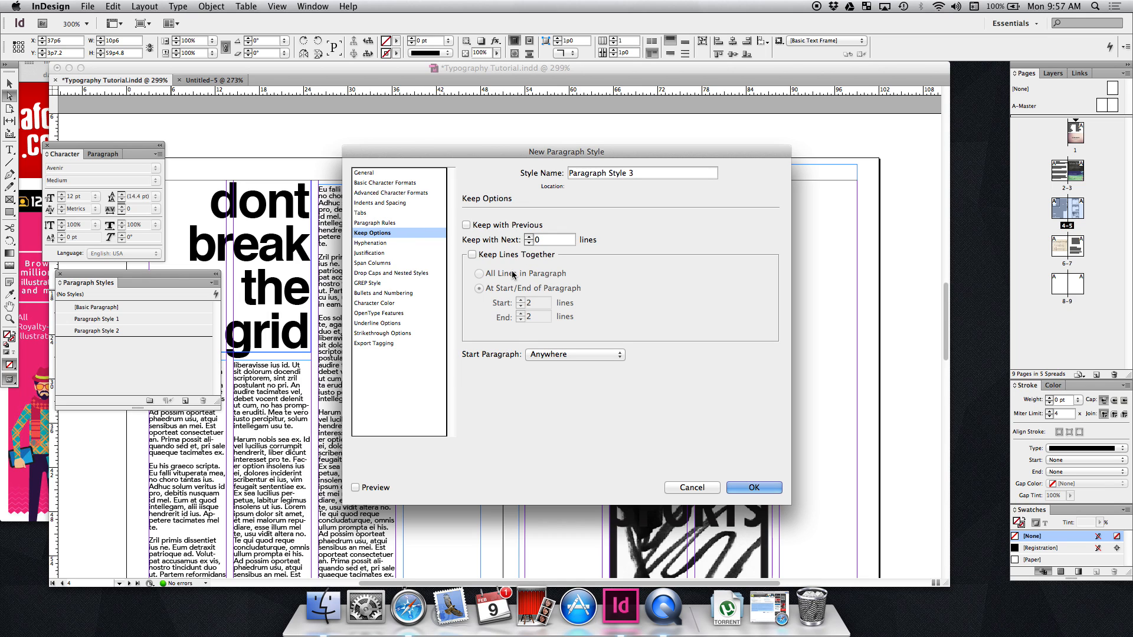
pyautogui.click(385, 243)
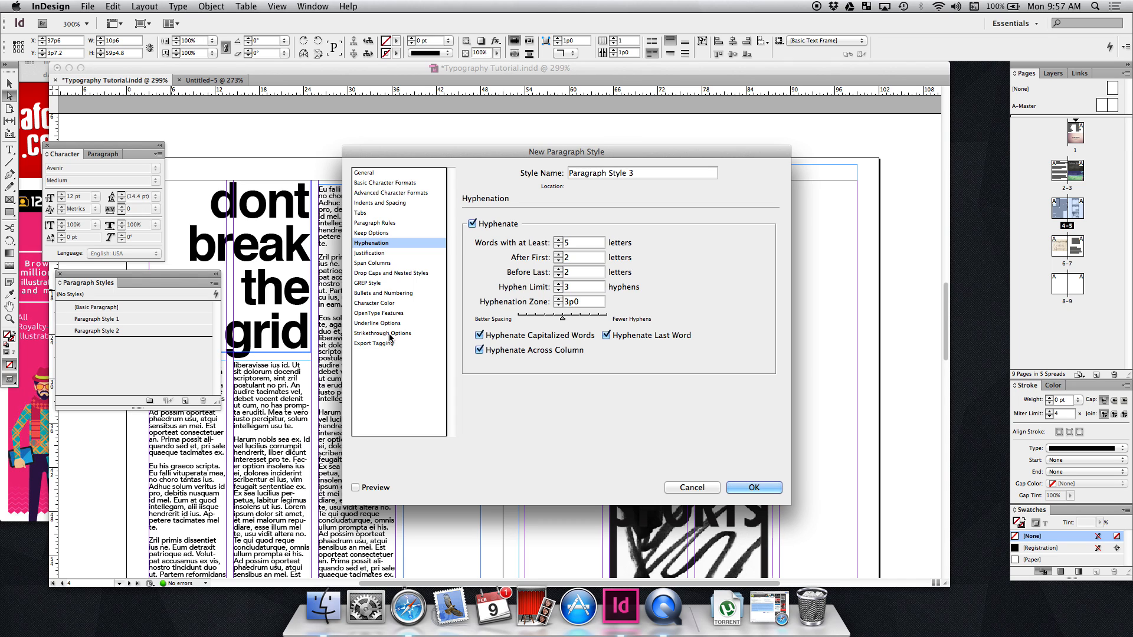
pyautogui.click(380, 274)
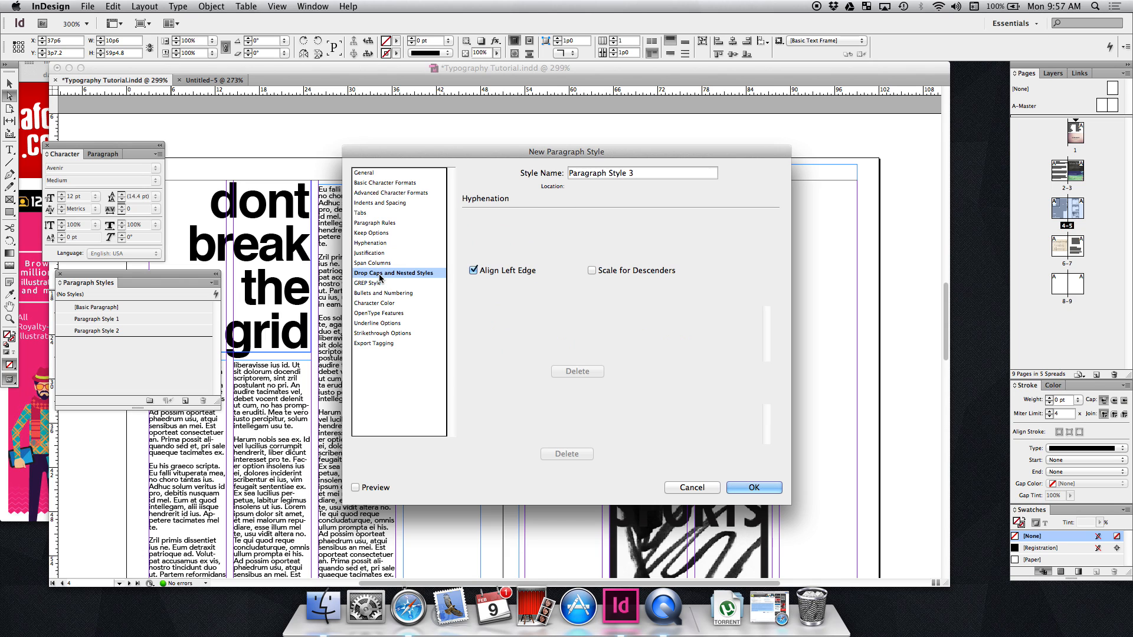
pyautogui.click(380, 263)
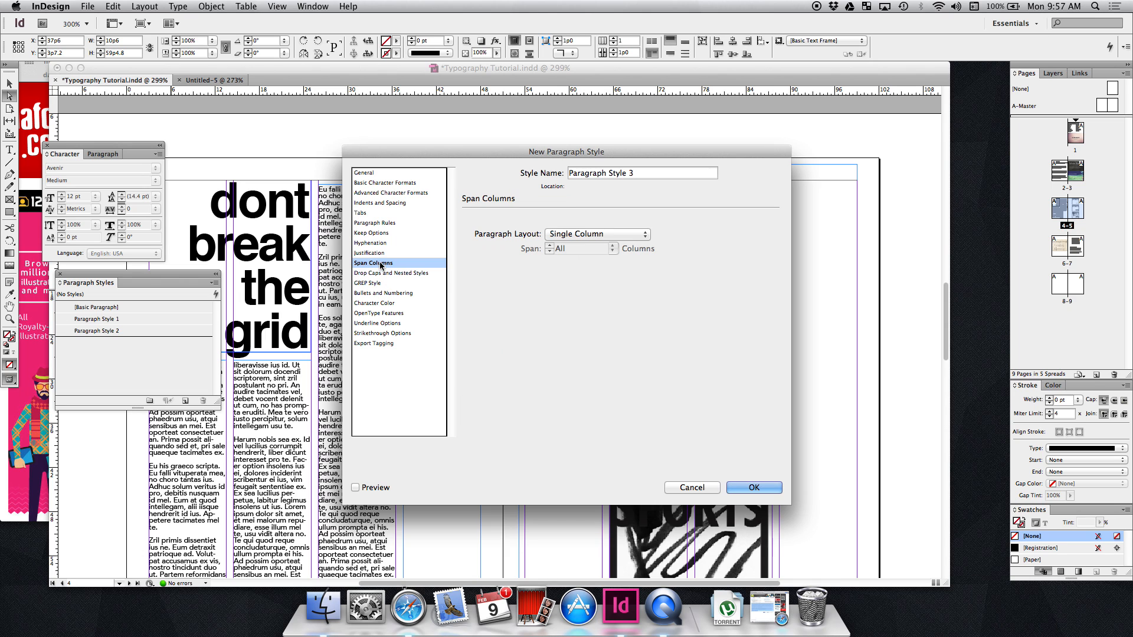
pyautogui.click(377, 254)
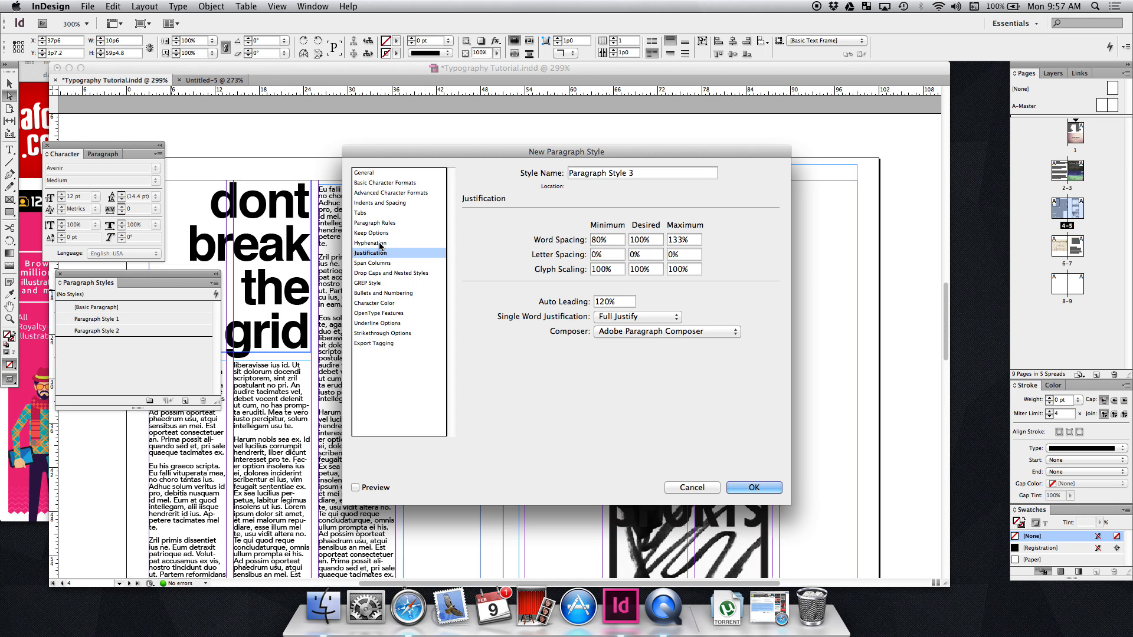
# Step: Review the new style's hyphenation, span columns and justification settings again, going back through keep options and paragraph rules to tabs
pyautogui.click(380, 244)
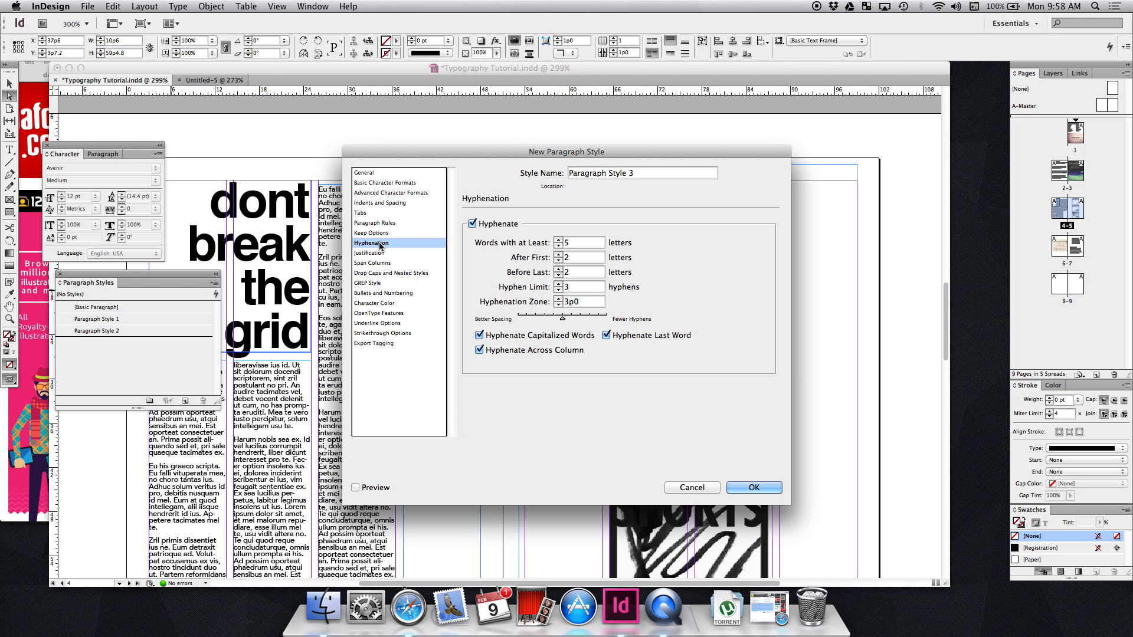
pyautogui.click(377, 265)
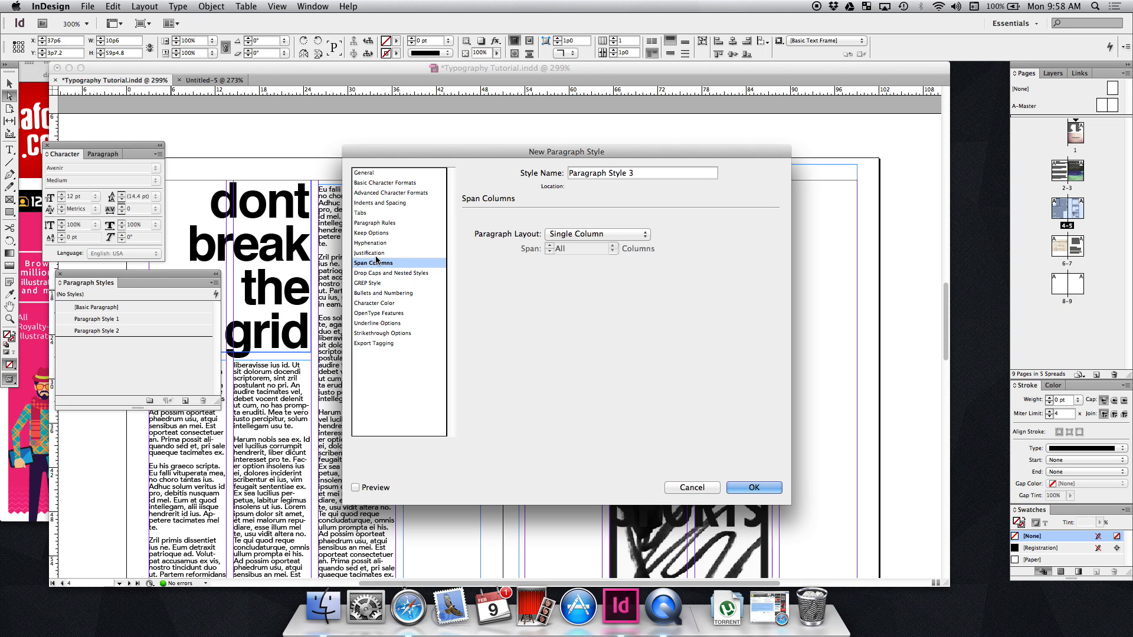
pyautogui.click(376, 256)
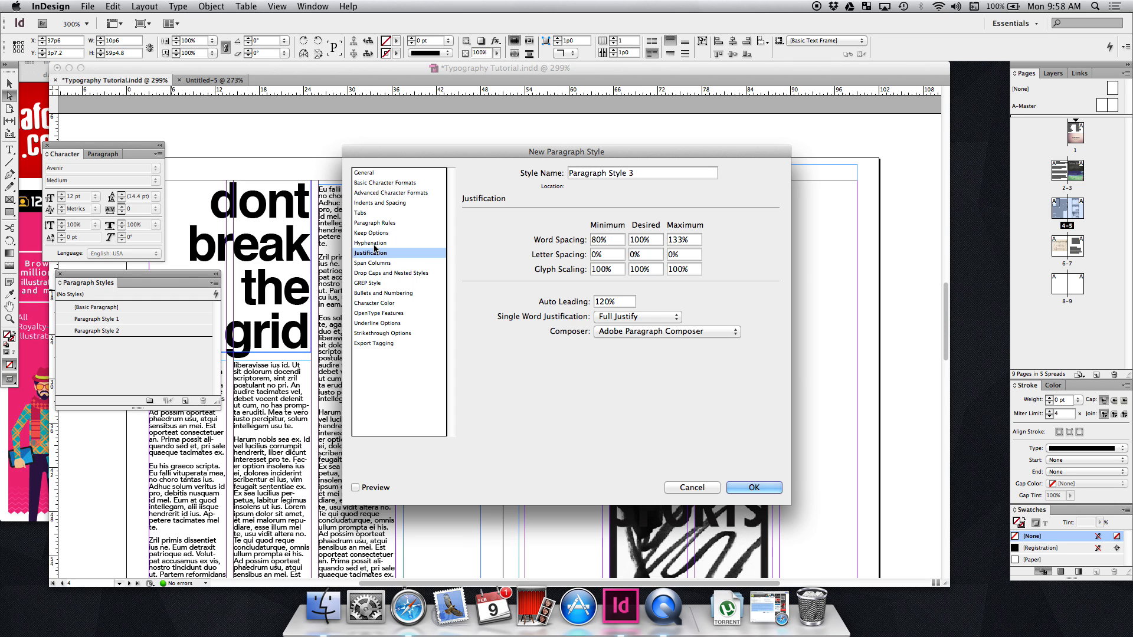
pyautogui.click(371, 242)
pyautogui.click(389, 234)
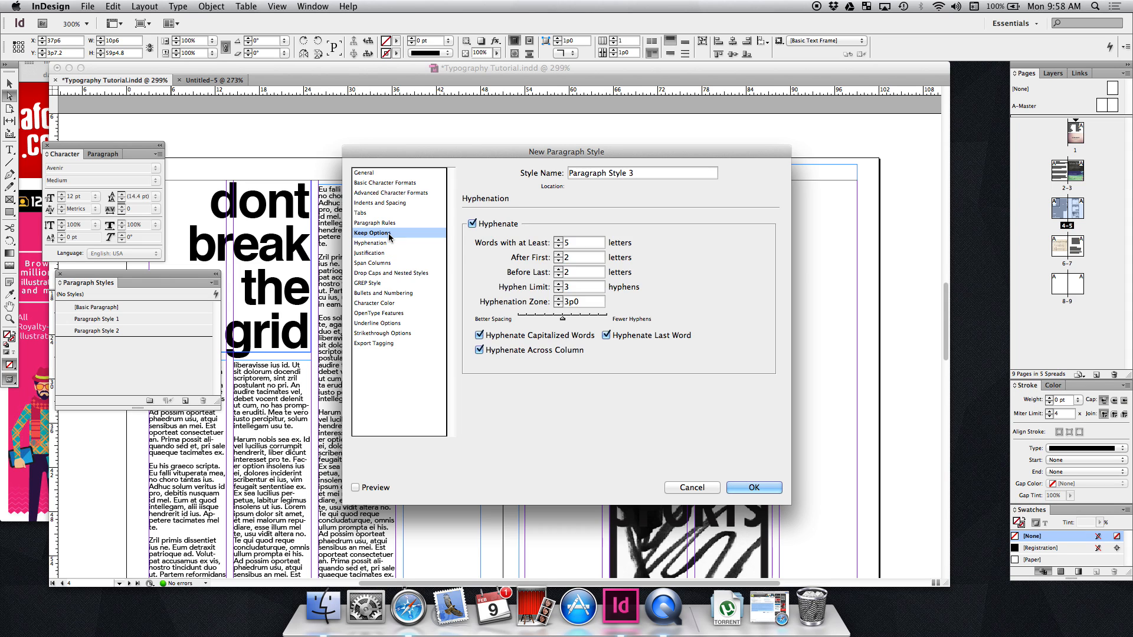
pyautogui.click(389, 223)
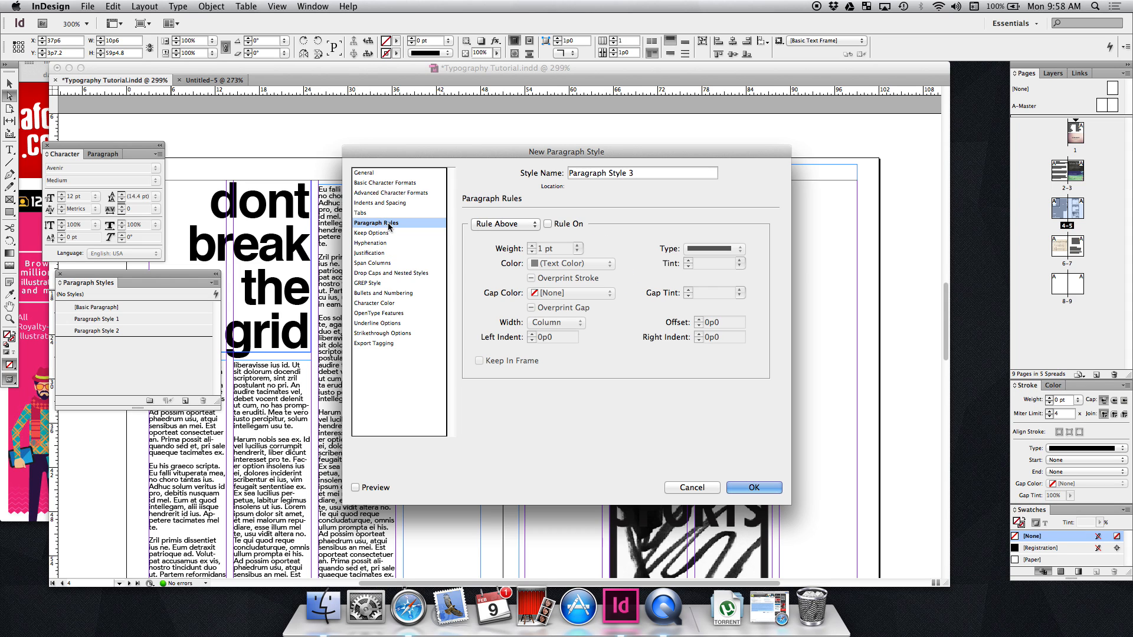
pyautogui.click(360, 213)
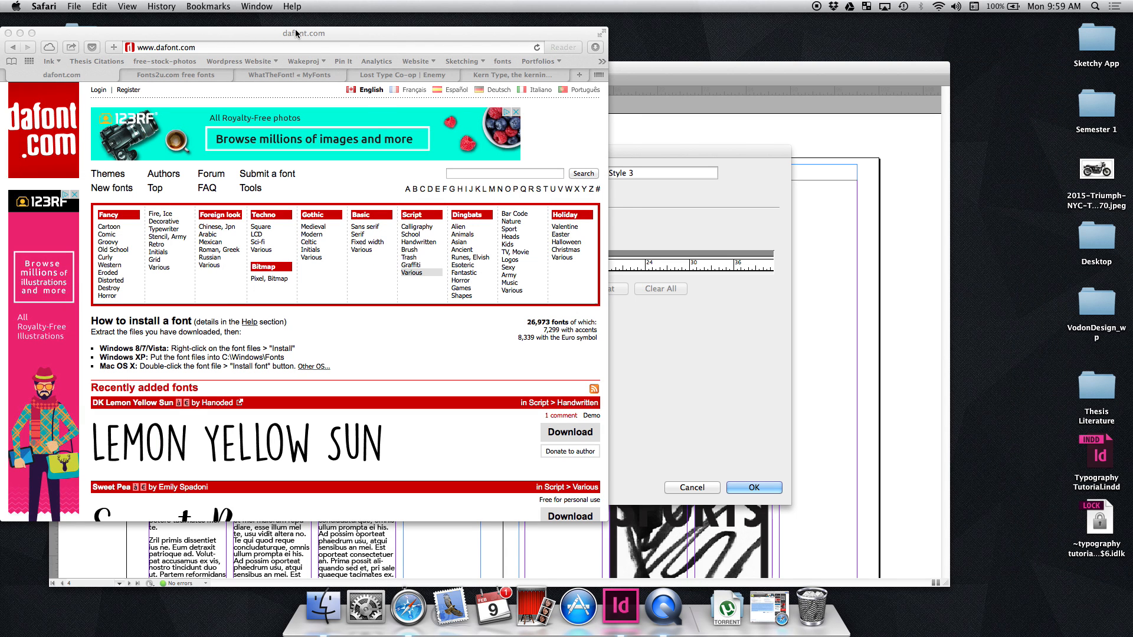
# Step: Switch to Safari and search the web for "Indesign document template" in a new browser tab
pyautogui.click(296, 34)
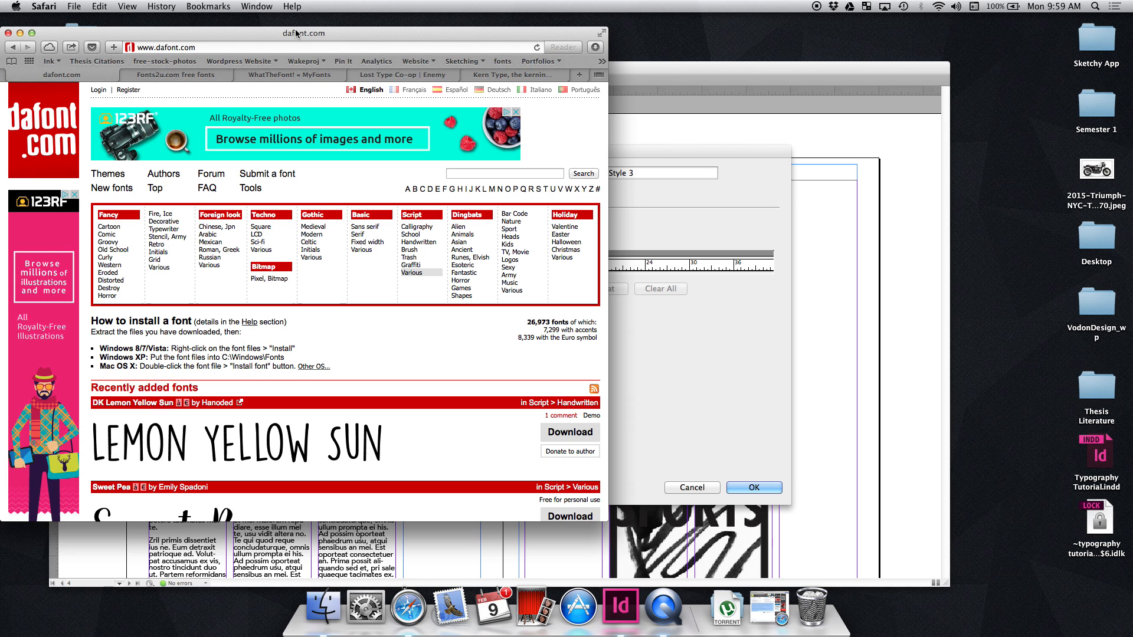
pyautogui.press('super+t')
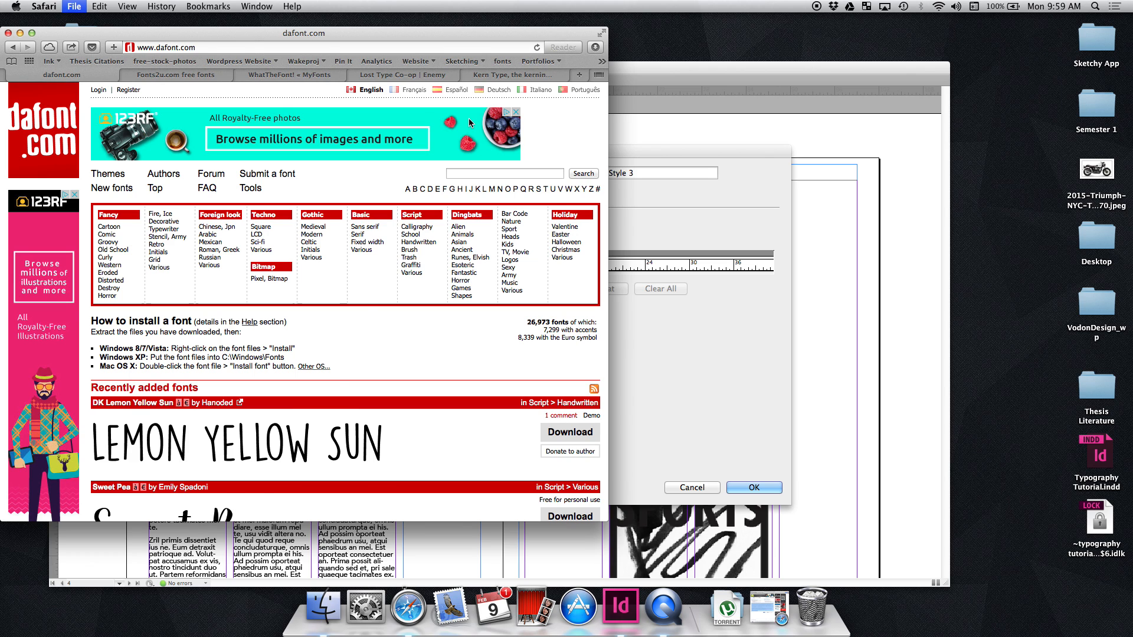
pyautogui.press('super+t')
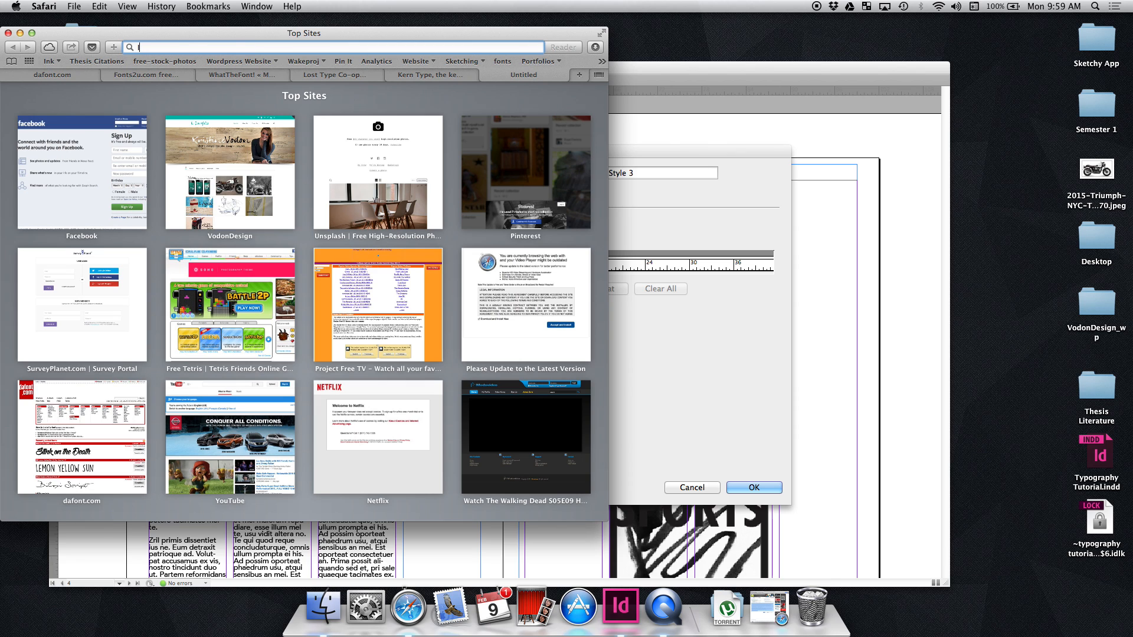
pyautogui.write('I')
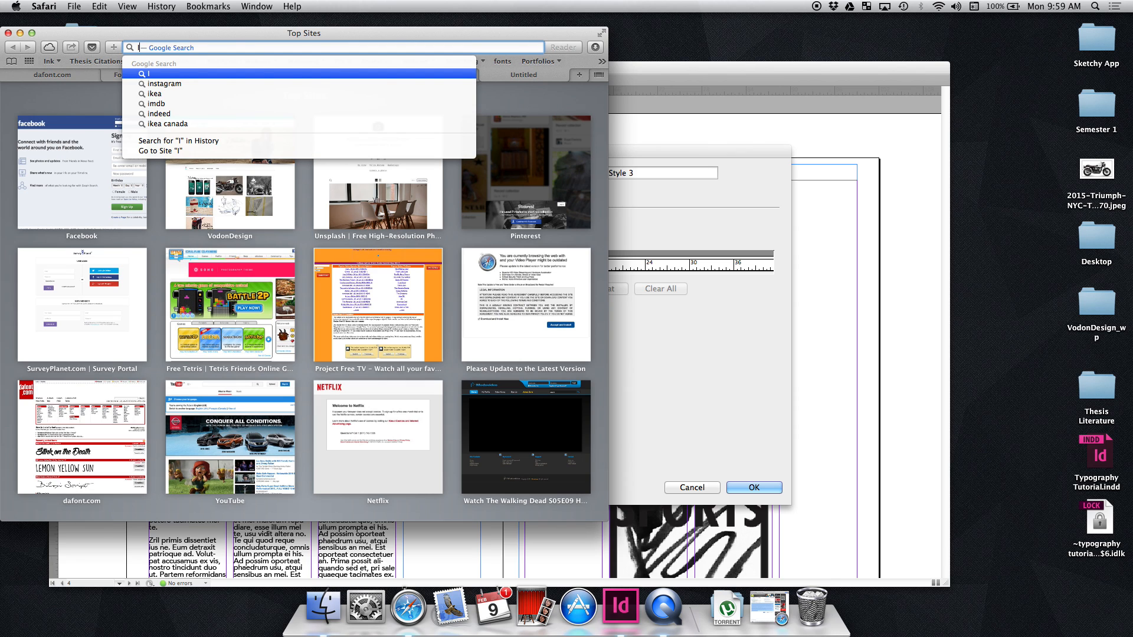
pyautogui.write('ndesign document layou')
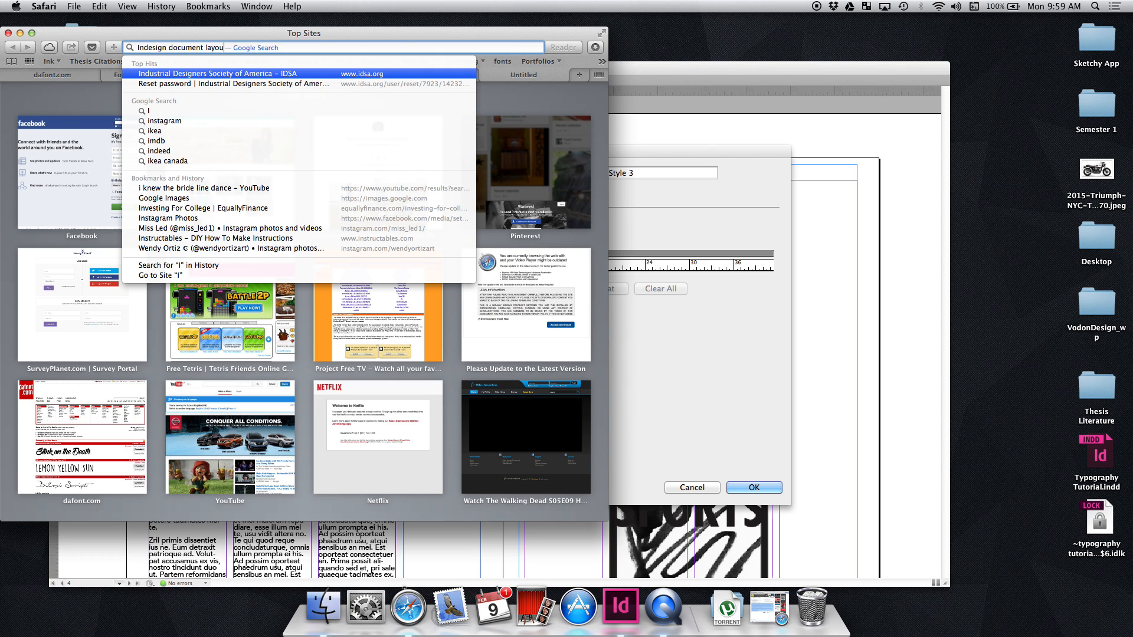
pyautogui.press('BackSpace')
pyautogui.press('BackSpace')
pyautogui.press('BackSpace')
pyautogui.press('BackSpace')
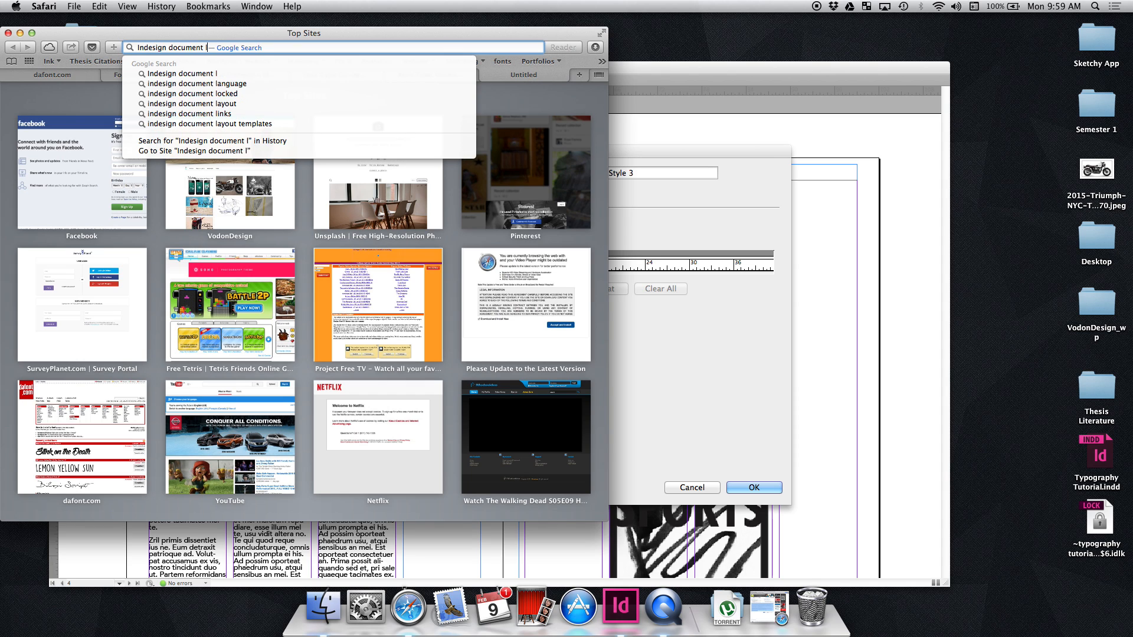
pyautogui.press('BackSpace')
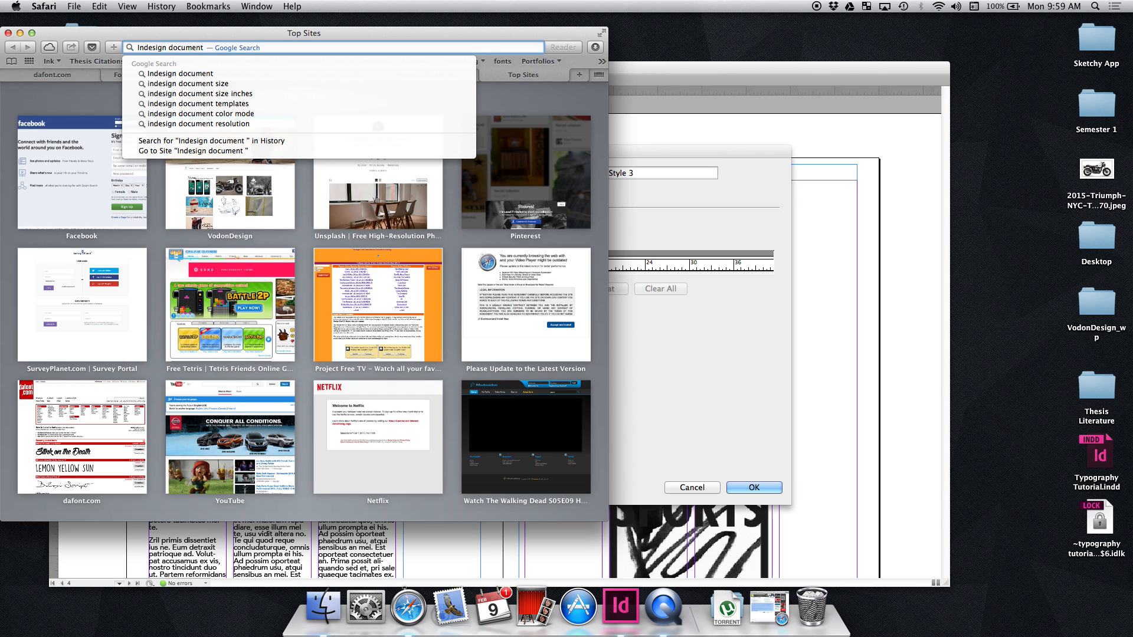
pyautogui.write('l')
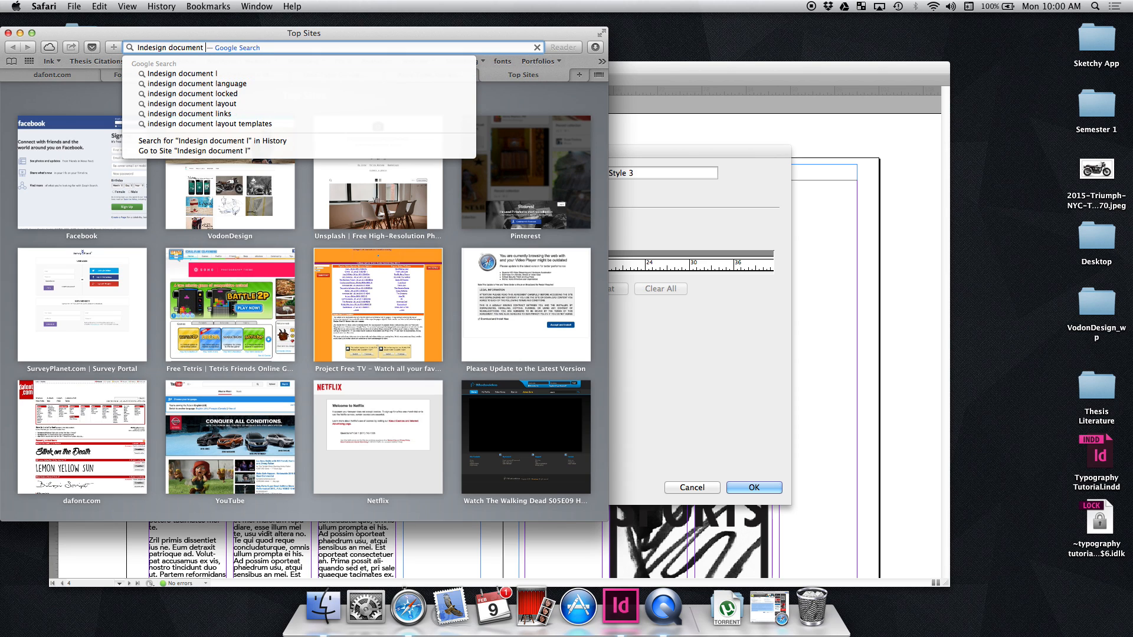
pyautogui.press('BackSpace')
pyautogui.write('tem')
pyautogui.write('ate')
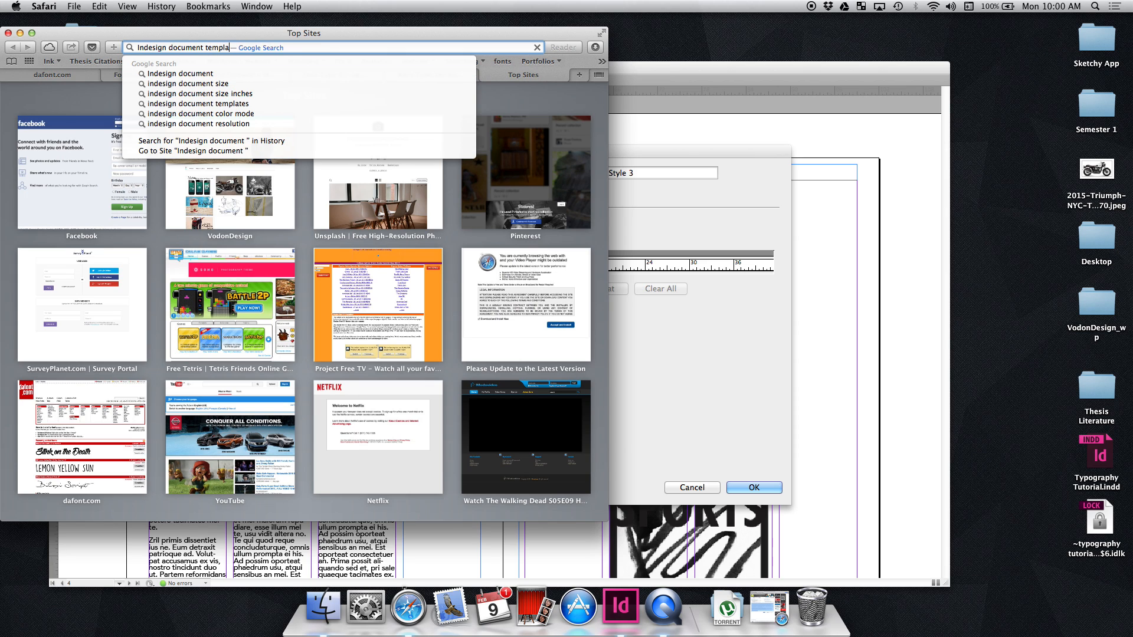
pyautogui.press('Return')
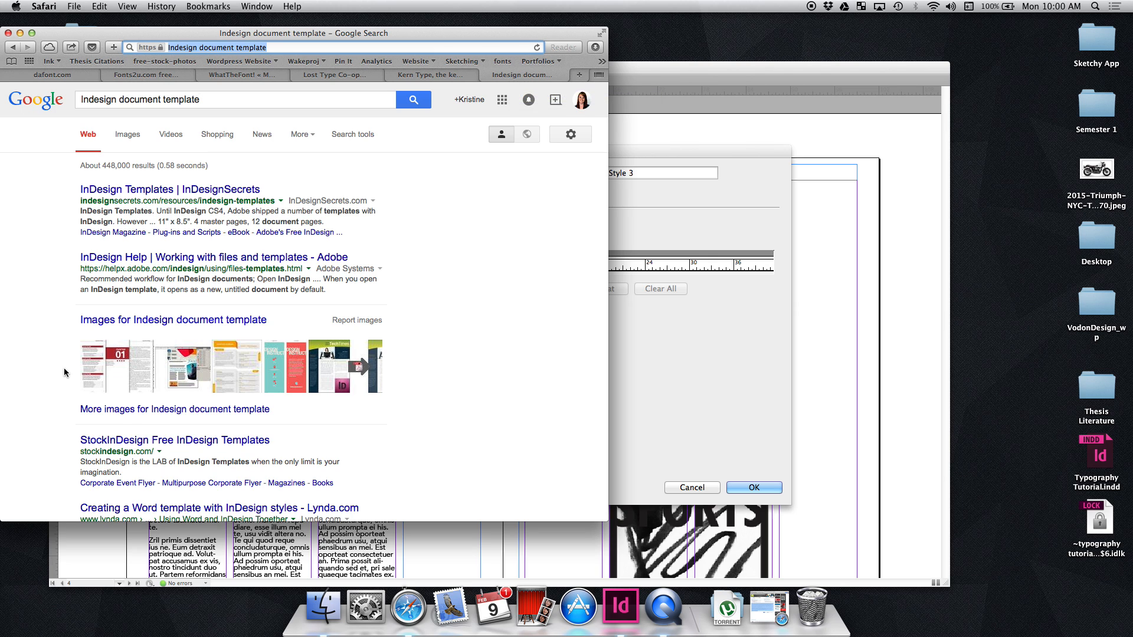
# Step: Look through the template search results and open "InDesign: create template and paste from Word" in a separate tab
pyautogui.scroll(-1, 63, 372)
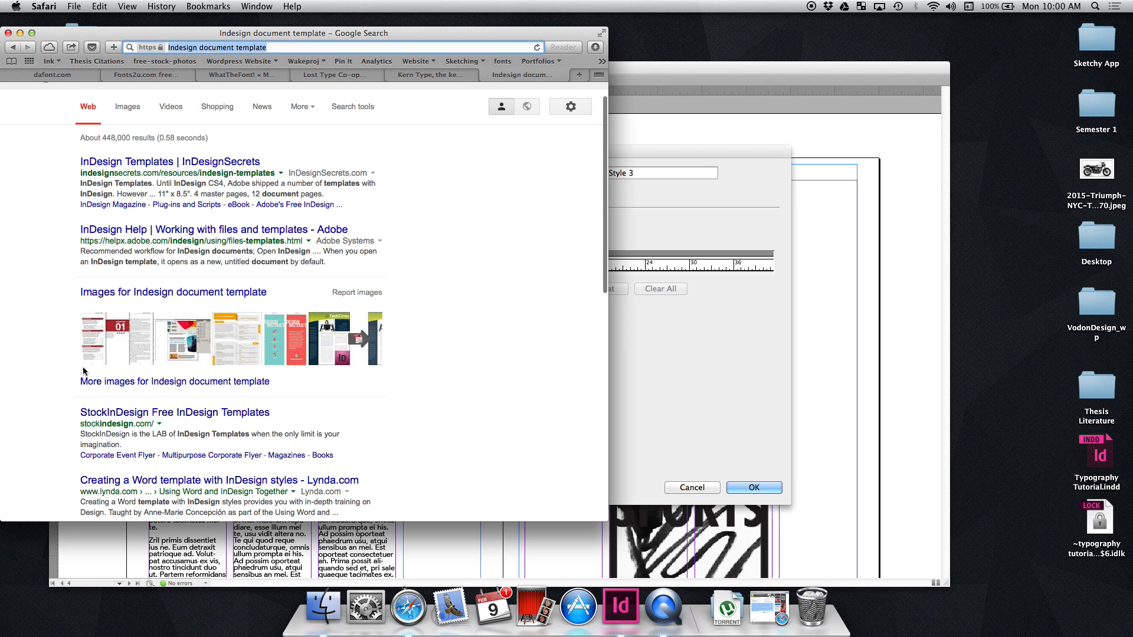
pyautogui.scroll(-1, 83, 371)
pyautogui.scroll(-3, 84, 370)
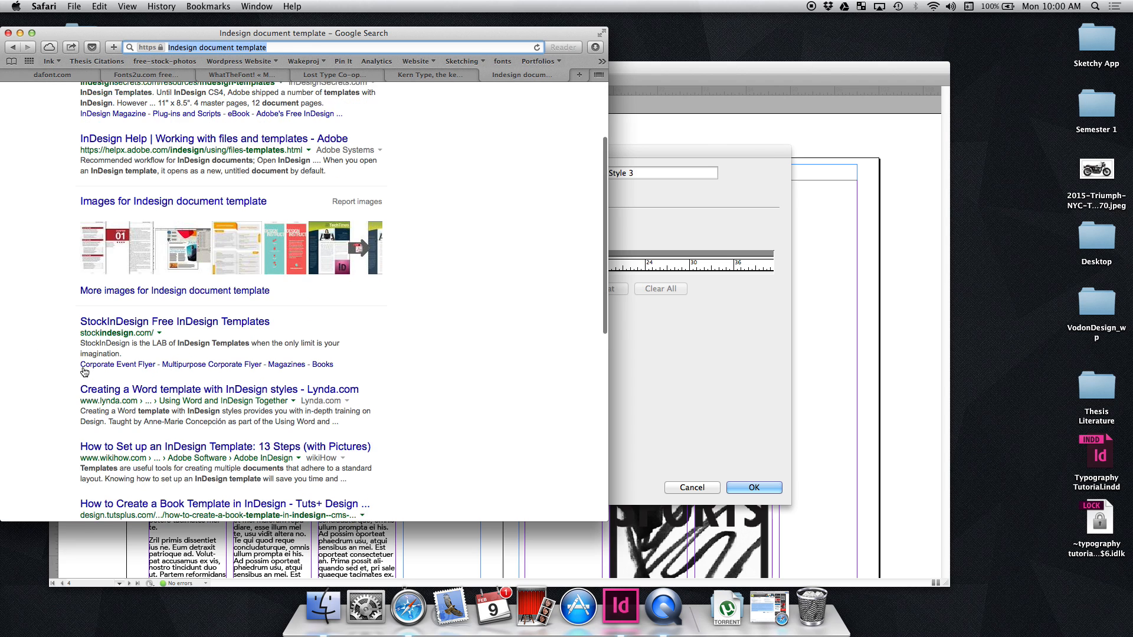
pyautogui.scroll(-2, 80, 395)
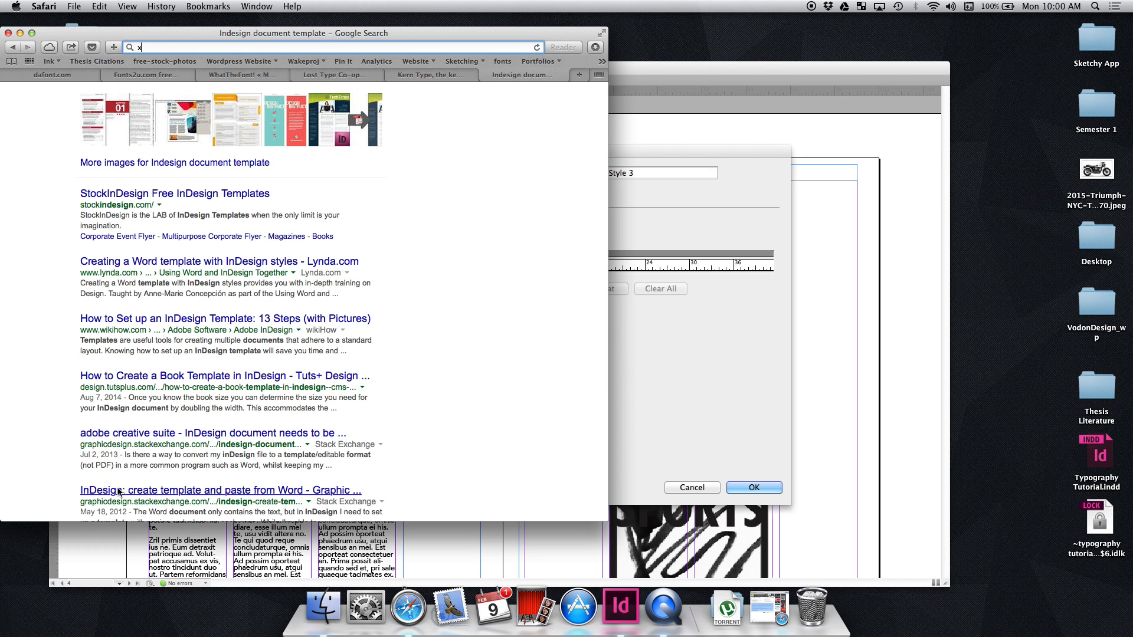
pyautogui.write('x')
pyautogui.click(70, 259)
pyautogui.click(70, 259)
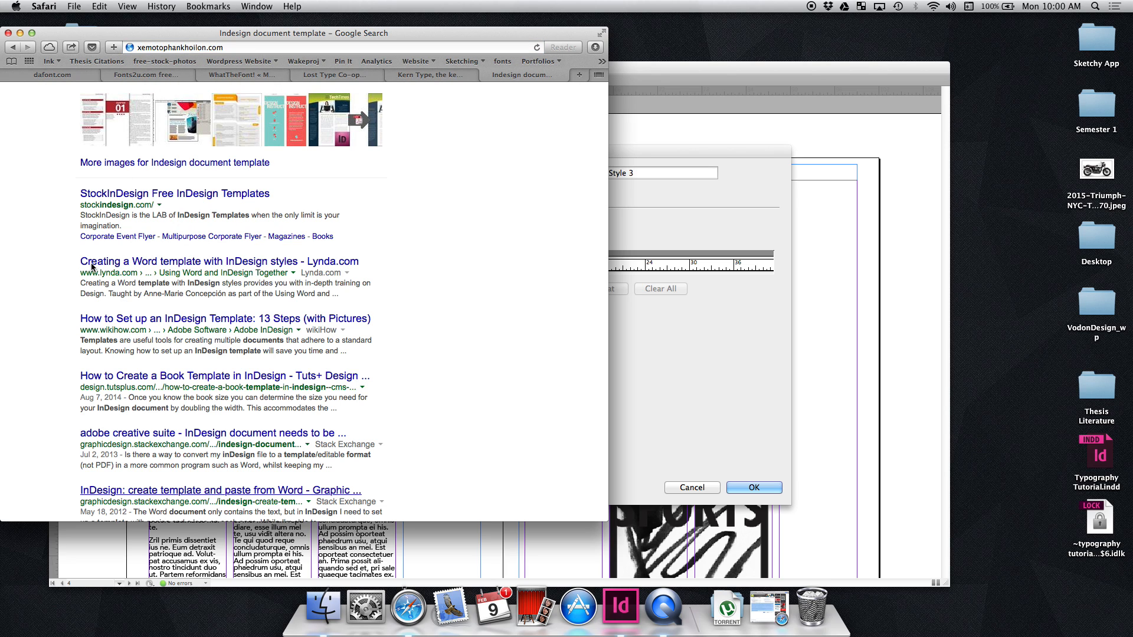
pyautogui.keyDown('super'); pyautogui.click(198, 194); pyautogui.keyUp('super')
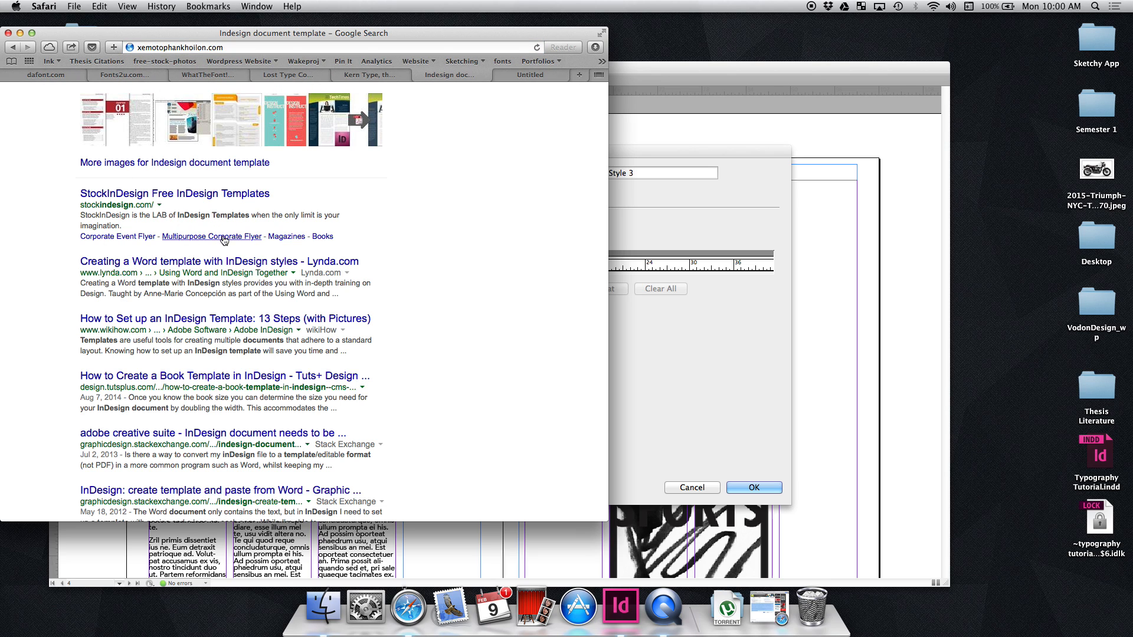
# Step: In the Kern Type game, nudge the second l of "holly" to the left and compare the kerning with the solution
pyautogui.click(379, 75)
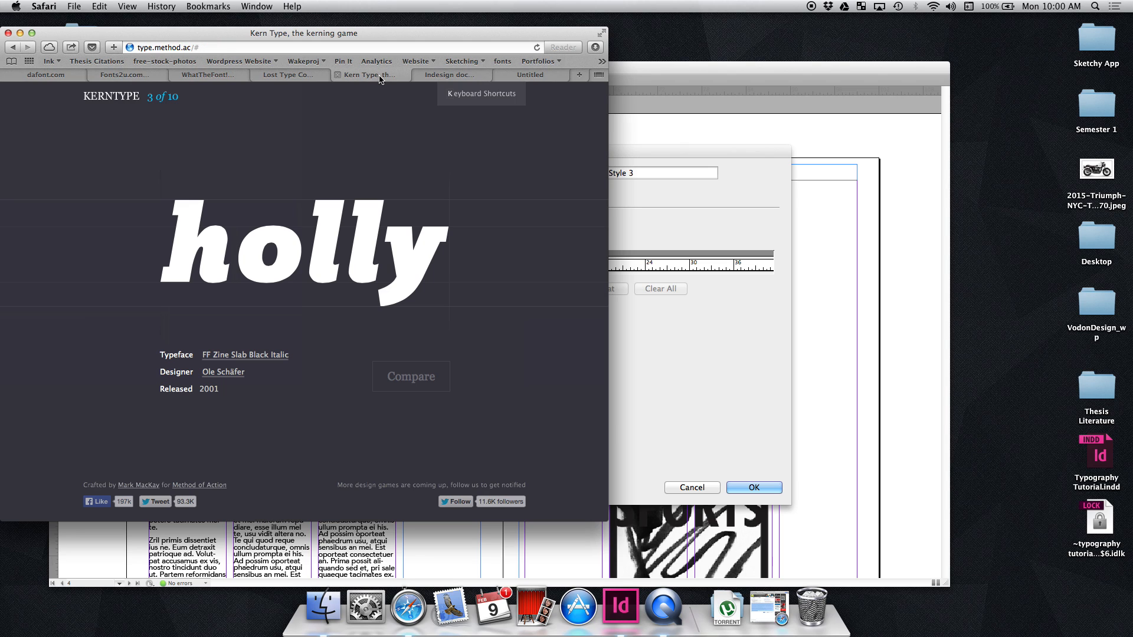
pyautogui.click(335, 246)
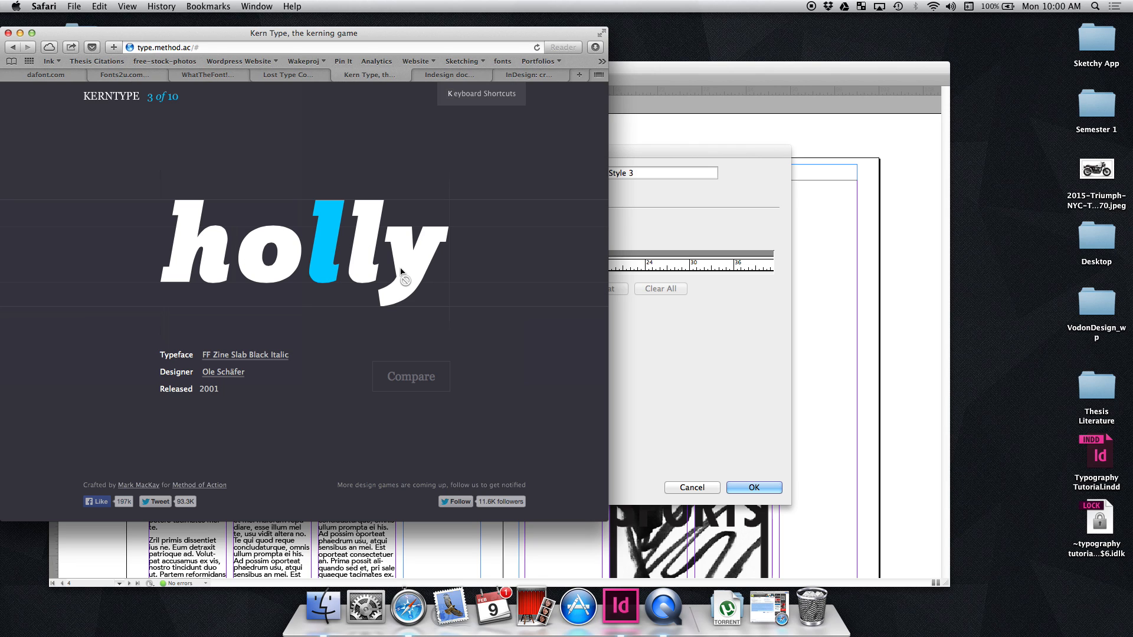
pyautogui.click(370, 243)
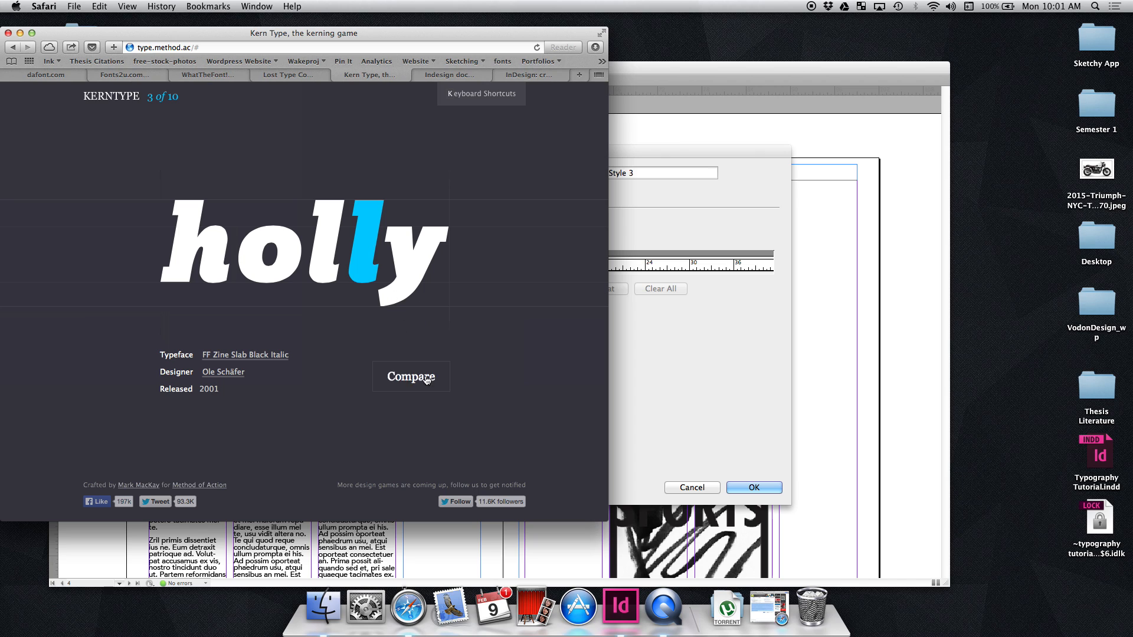
pyautogui.press('Left')
pyautogui.click(418, 378)
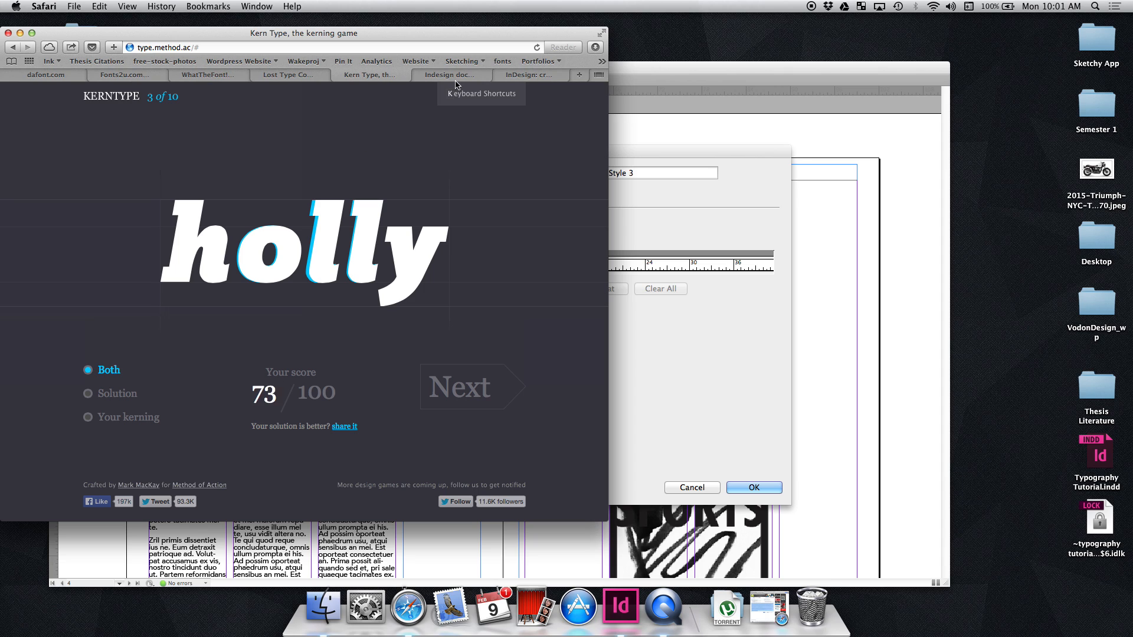
# Step: Check the Stack Exchange page on creating an InDesign template, and examine the list of template search results from end to beginning
pyautogui.click(533, 77)
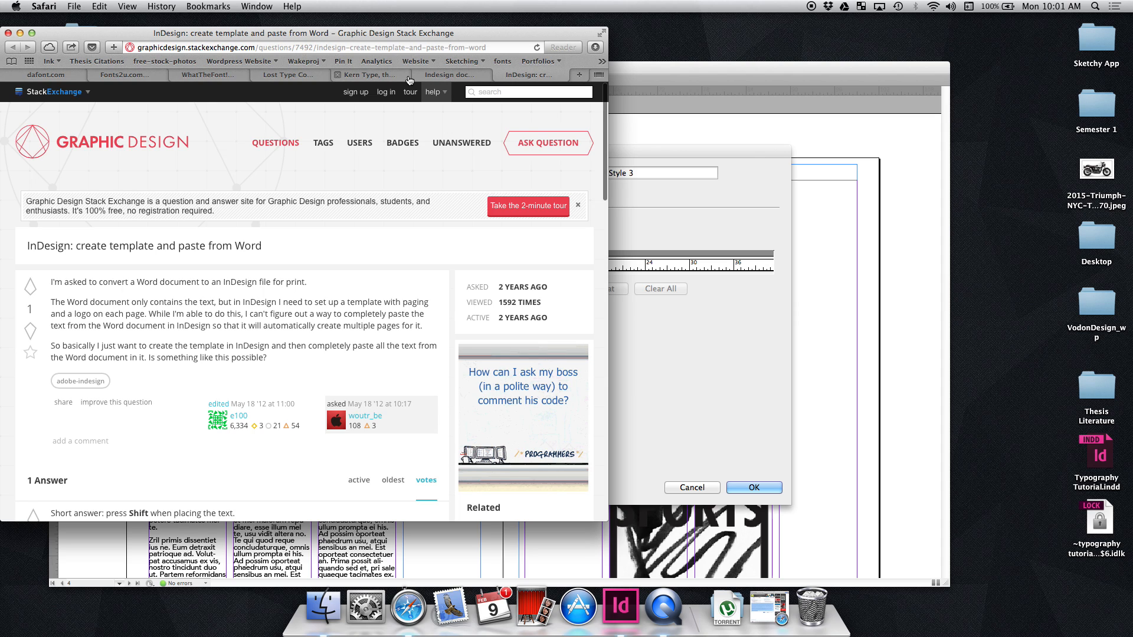
pyautogui.click(14, 49)
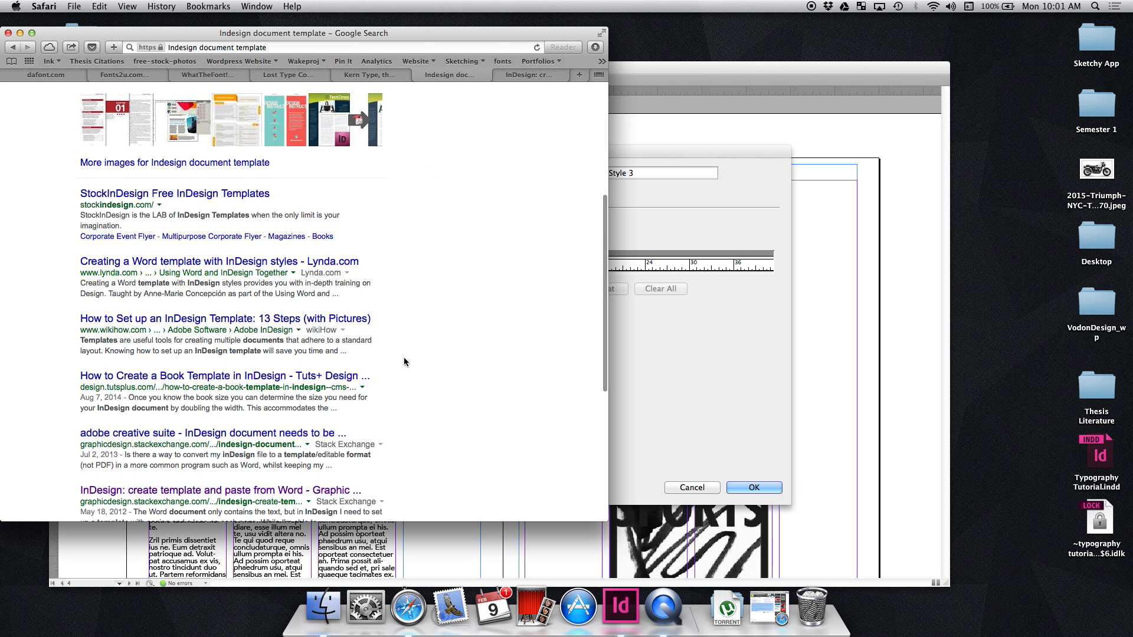
pyautogui.scroll(-2, 403, 356)
pyautogui.scroll(-4, 403, 358)
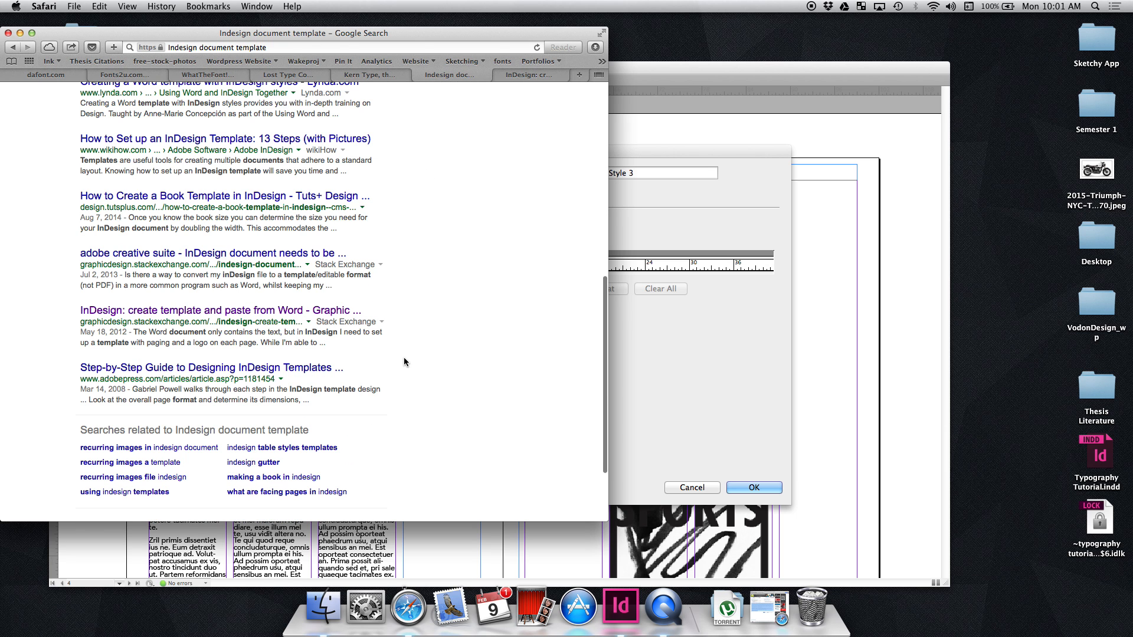
pyautogui.scroll(1, 403, 362)
pyautogui.scroll(1, 404, 356)
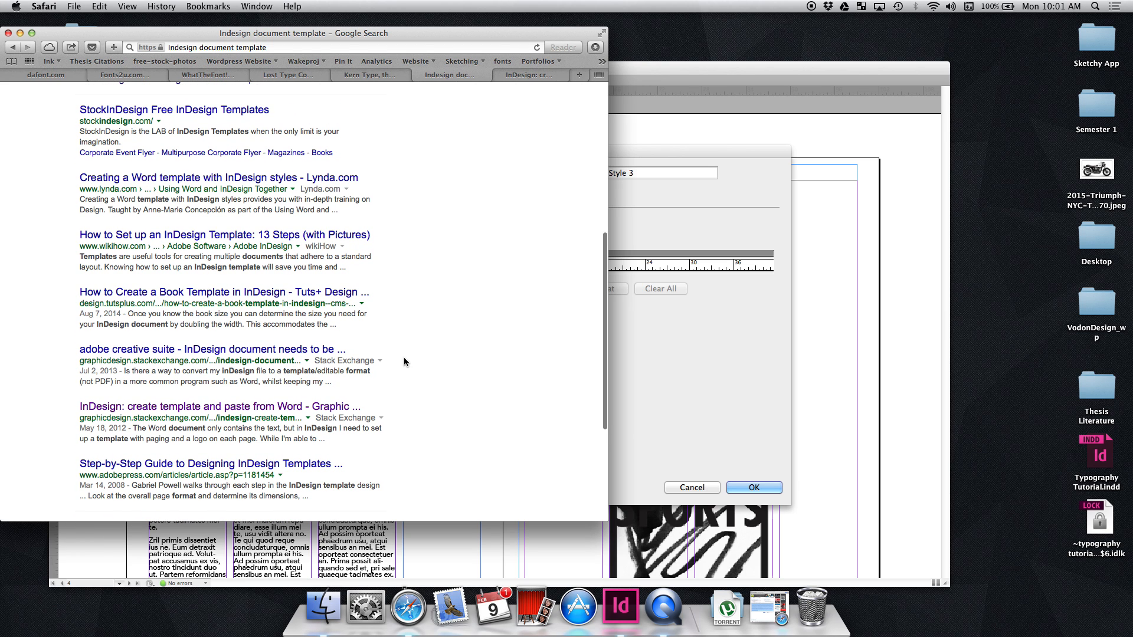
pyautogui.scroll(3, 403, 362)
pyautogui.scroll(3, 404, 362)
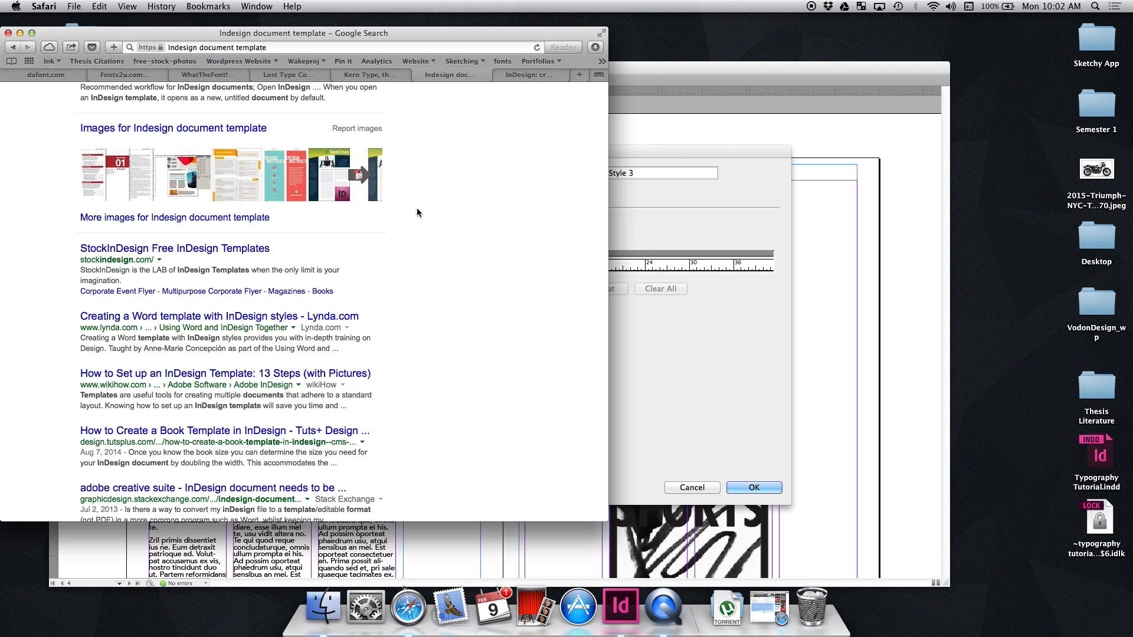
pyautogui.scroll(1, 416, 211)
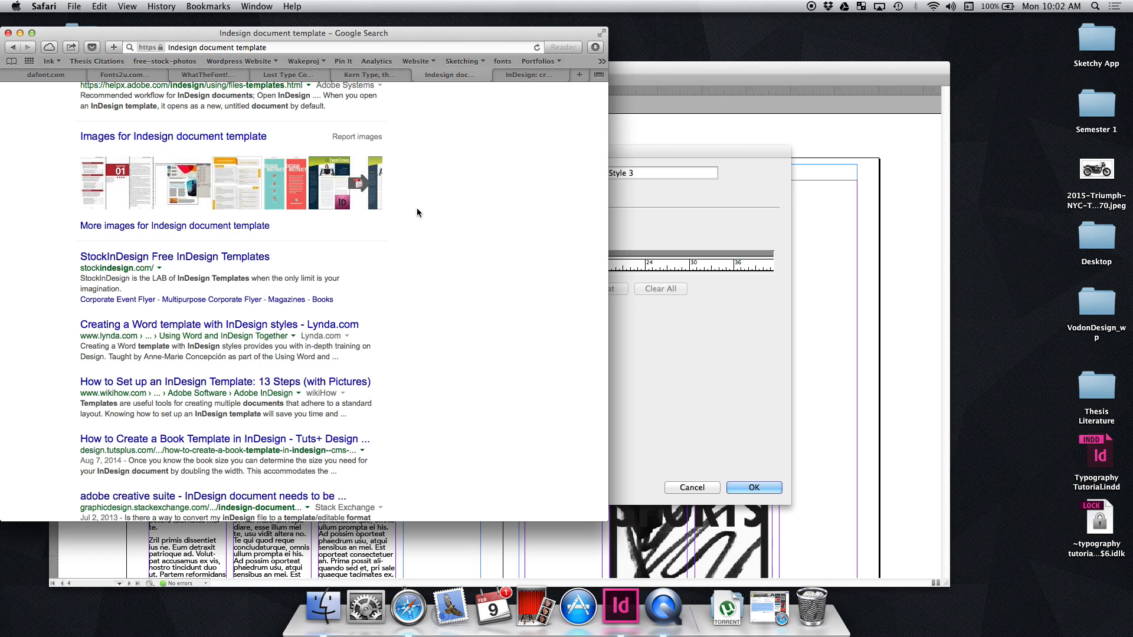
pyautogui.scroll(3, 461, 222)
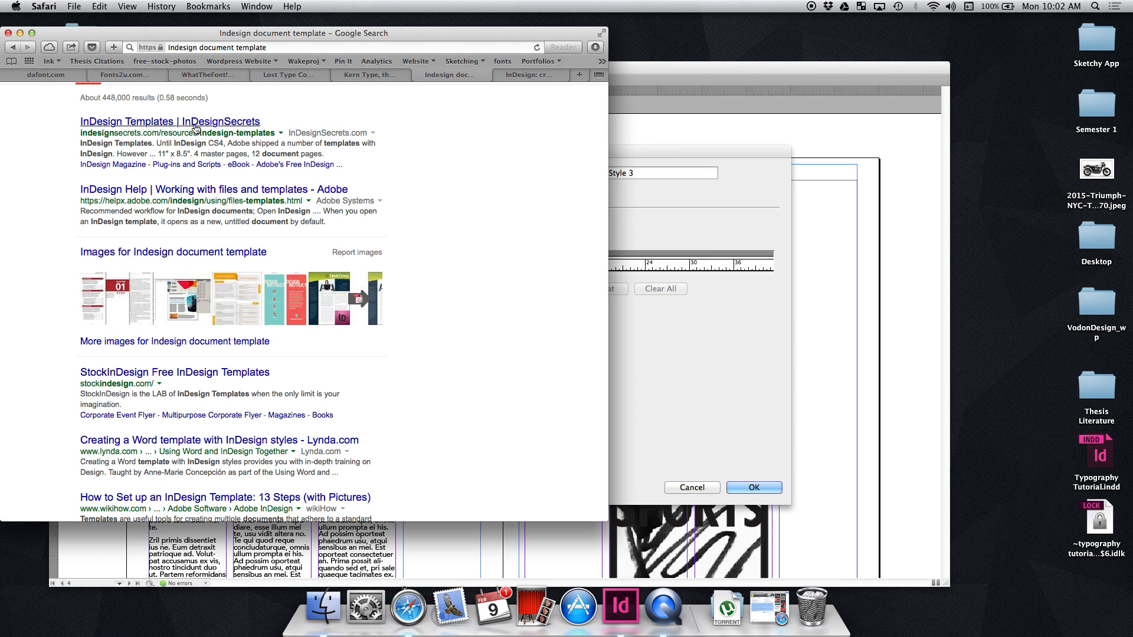
pyautogui.scroll(3, 193, 126)
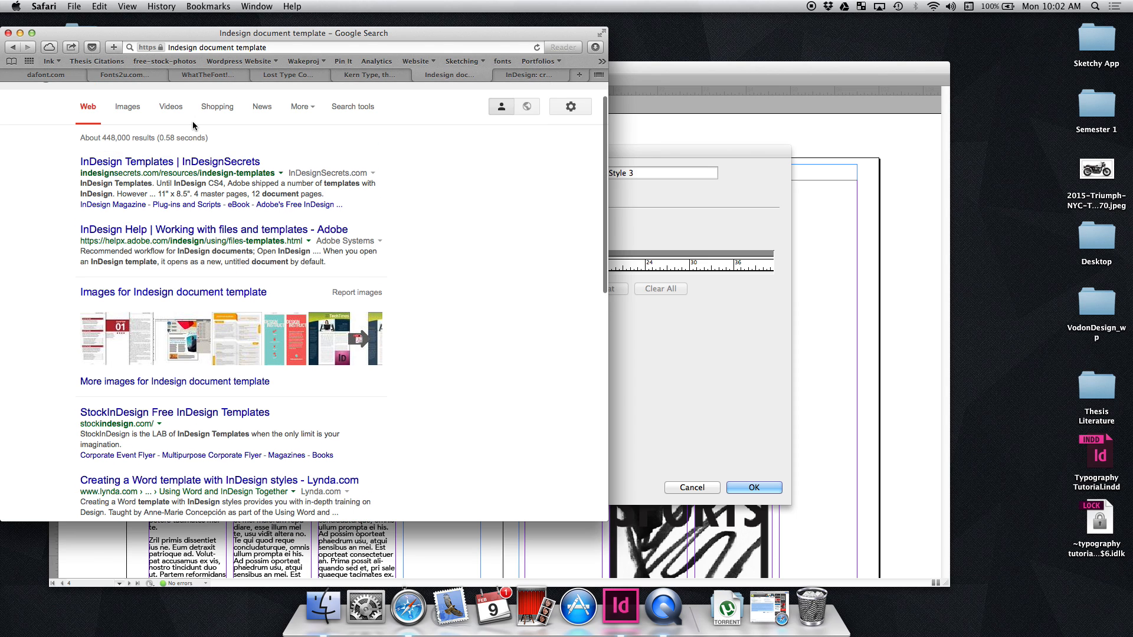
# Step: Refine the web search to "indesign document template free" and return to the Stack Exchange template page, selecting its address
pyautogui.click(221, 97)
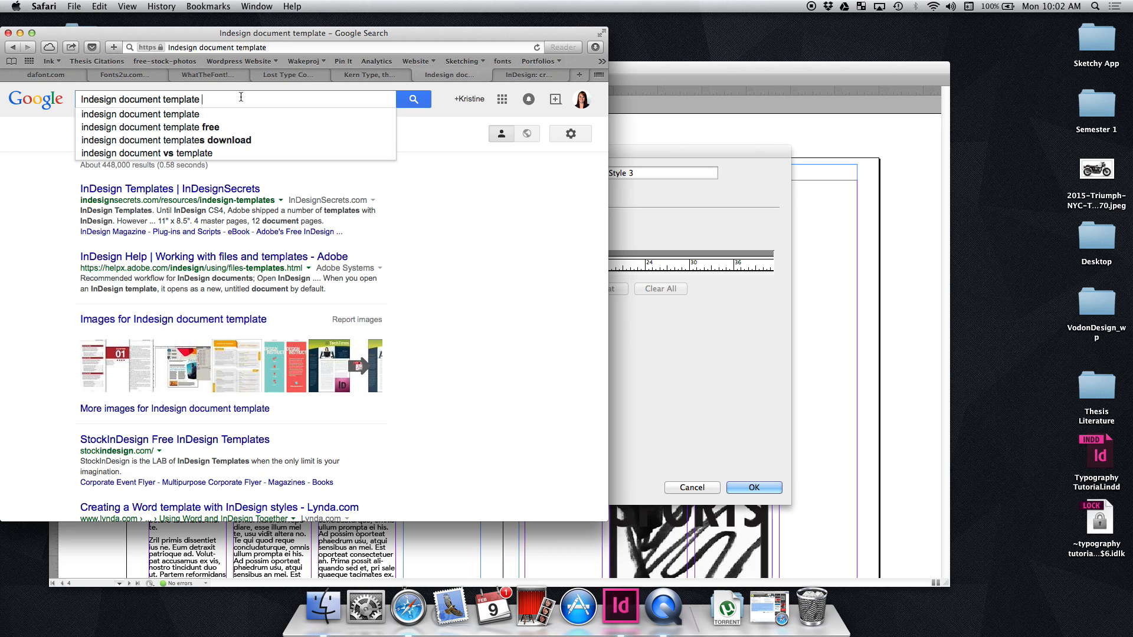
pyautogui.click(224, 125)
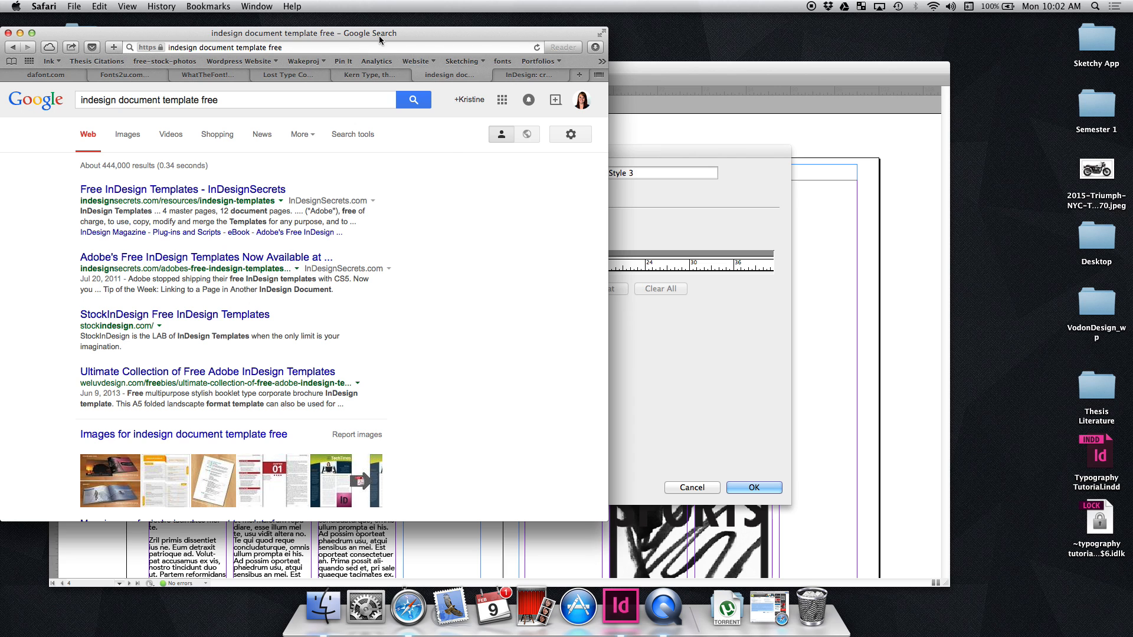
pyautogui.click(534, 77)
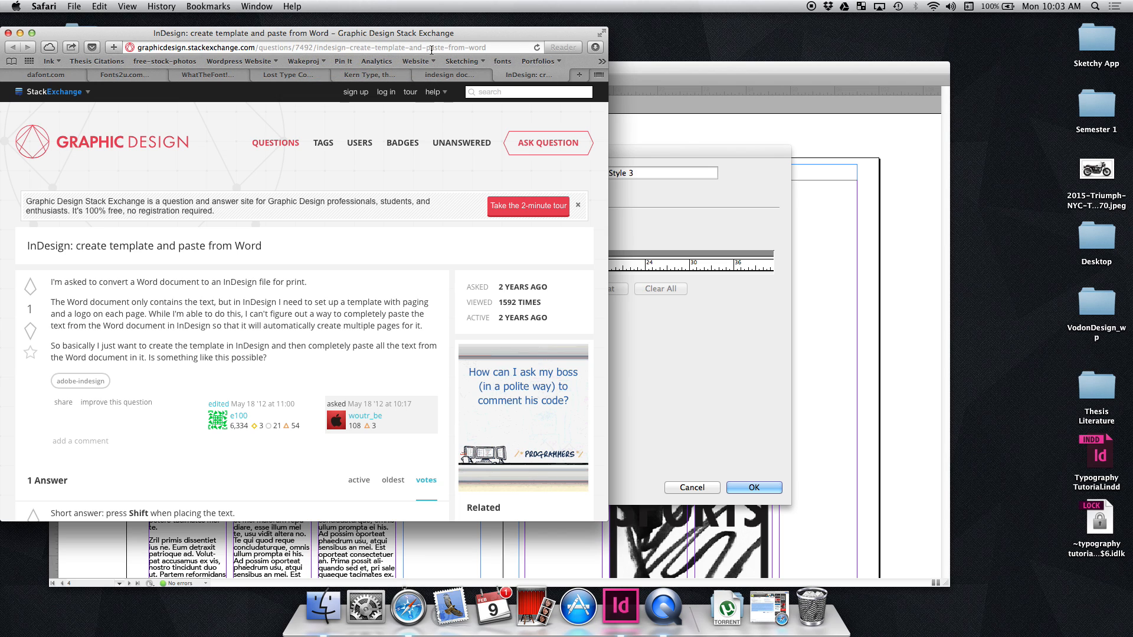
pyautogui.click(432, 47)
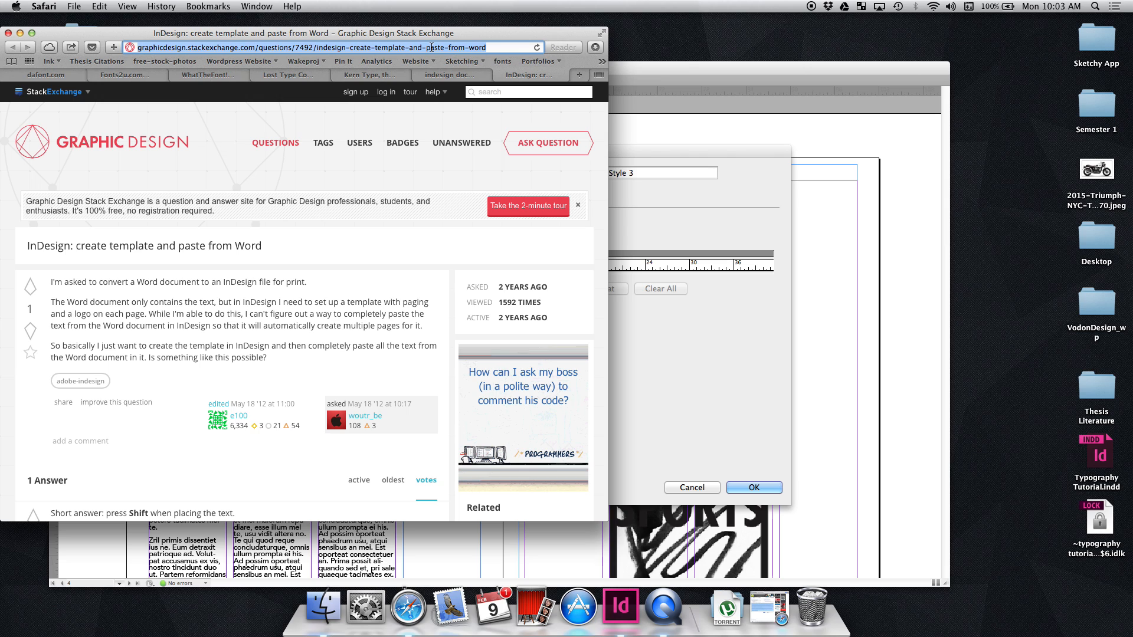
# Step: Switch back to InDesign and cancel the creation of the new paragraph style
pyautogui.click(846, 485)
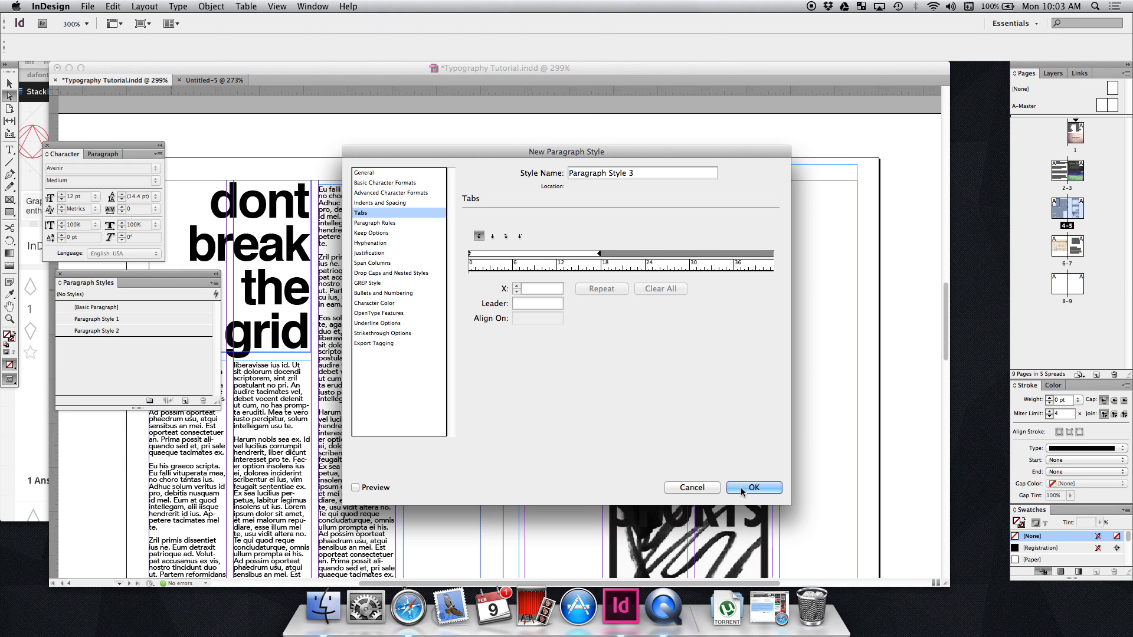
pyautogui.click(698, 492)
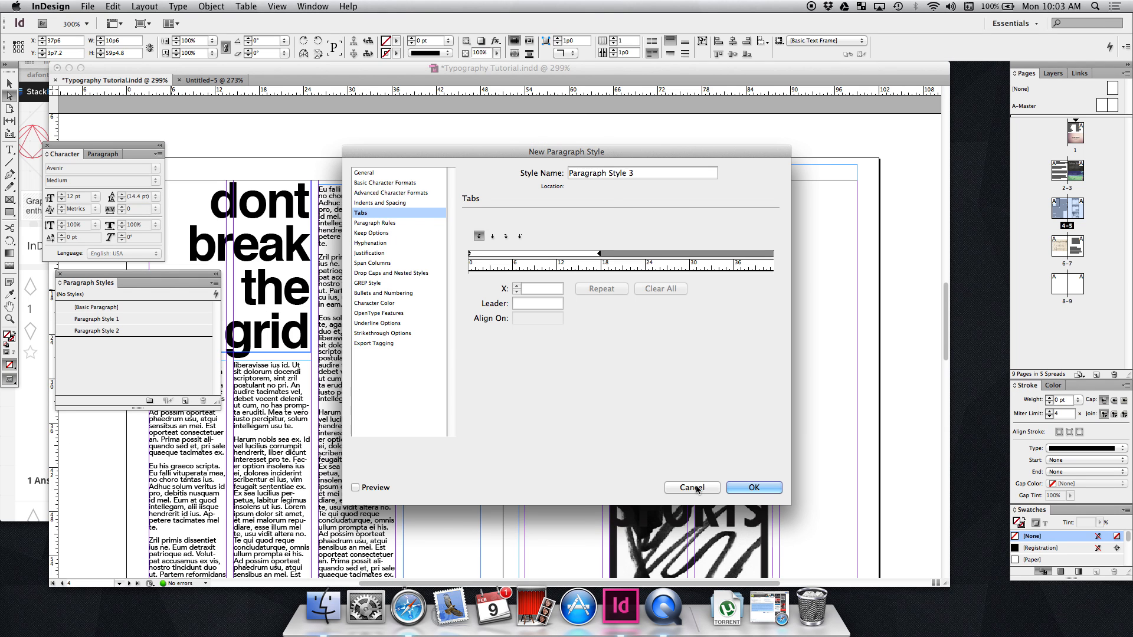
# Step: Select "dont" in the "dont break the grid" heading, view its text fill colour swatches, and deselect the text
pyautogui.doubleClick(268, 203)
pyautogui.doubleClick(269, 203)
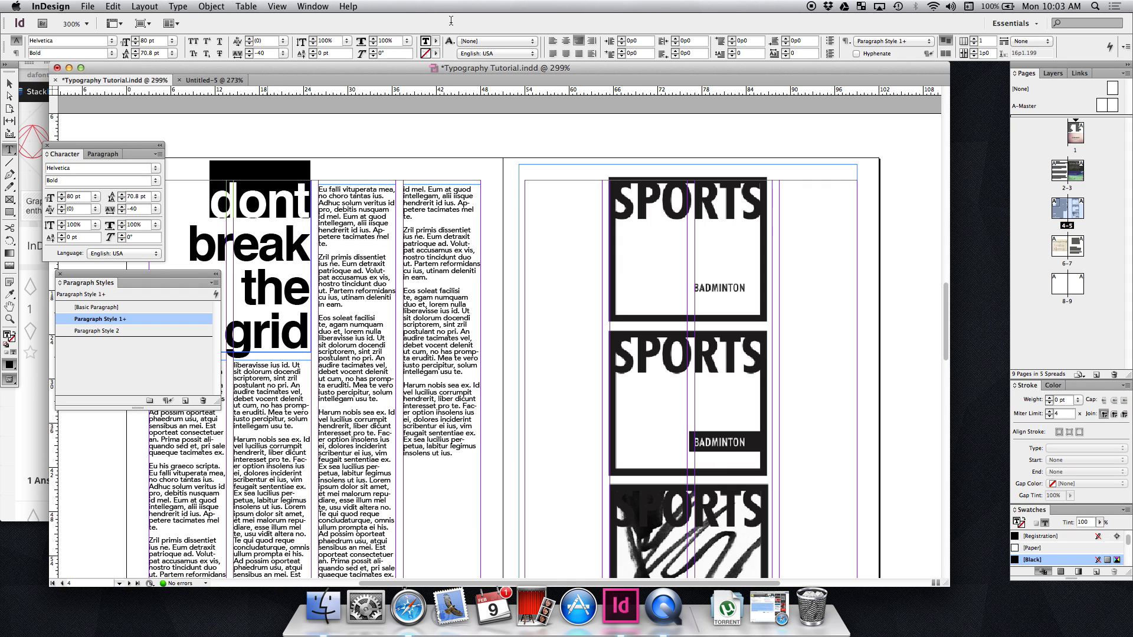
pyautogui.click(435, 41)
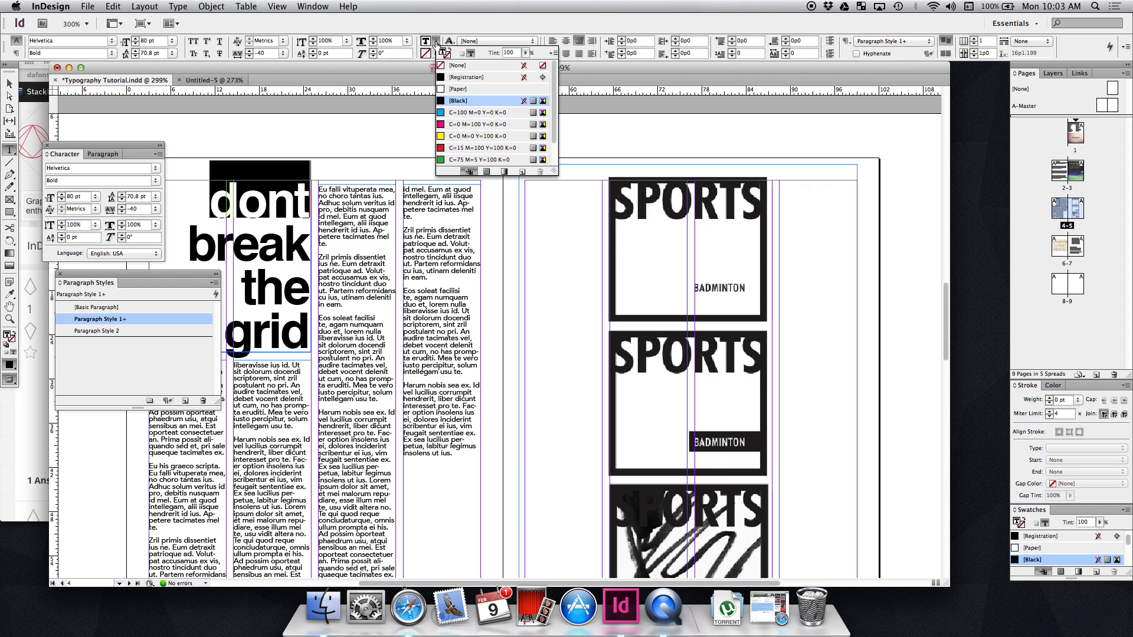
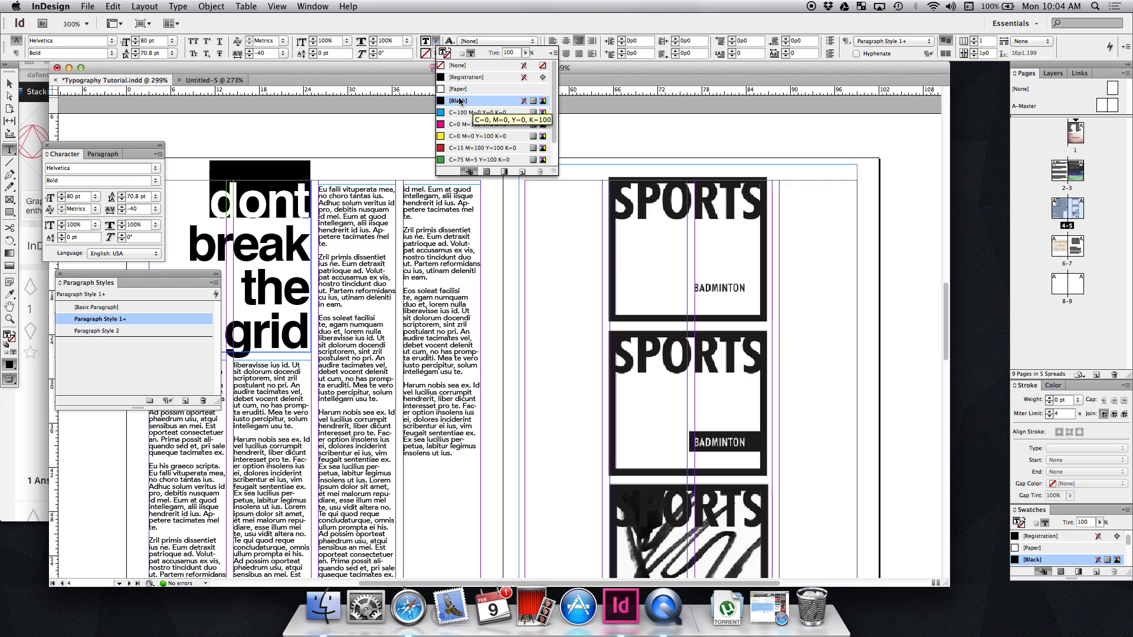
pyautogui.click(525, 248)
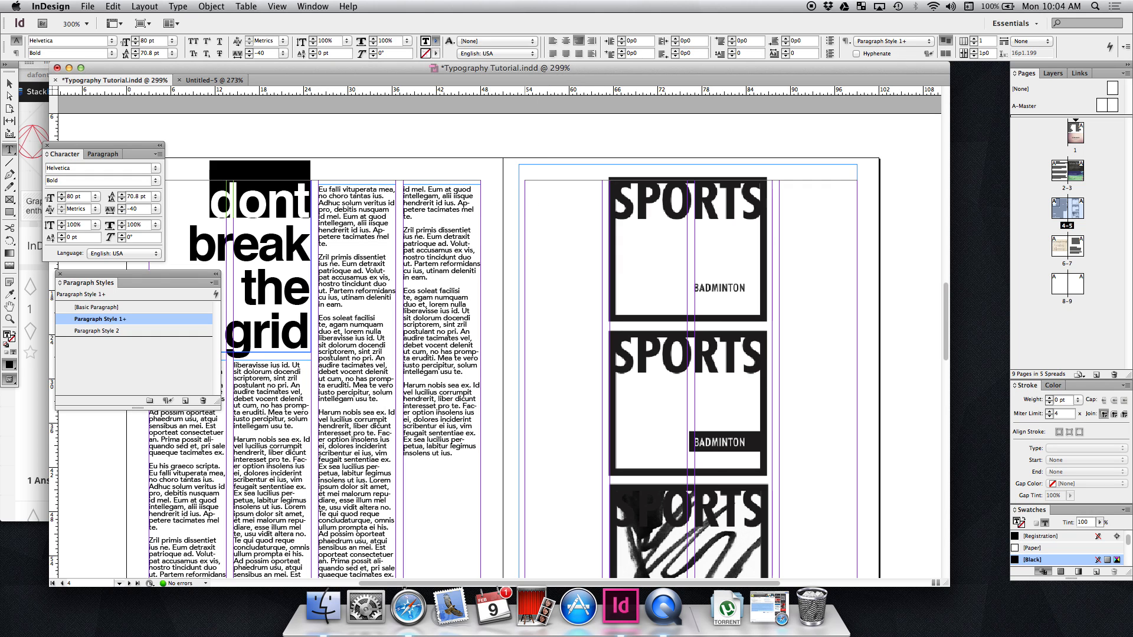
pyautogui.click(524, 248)
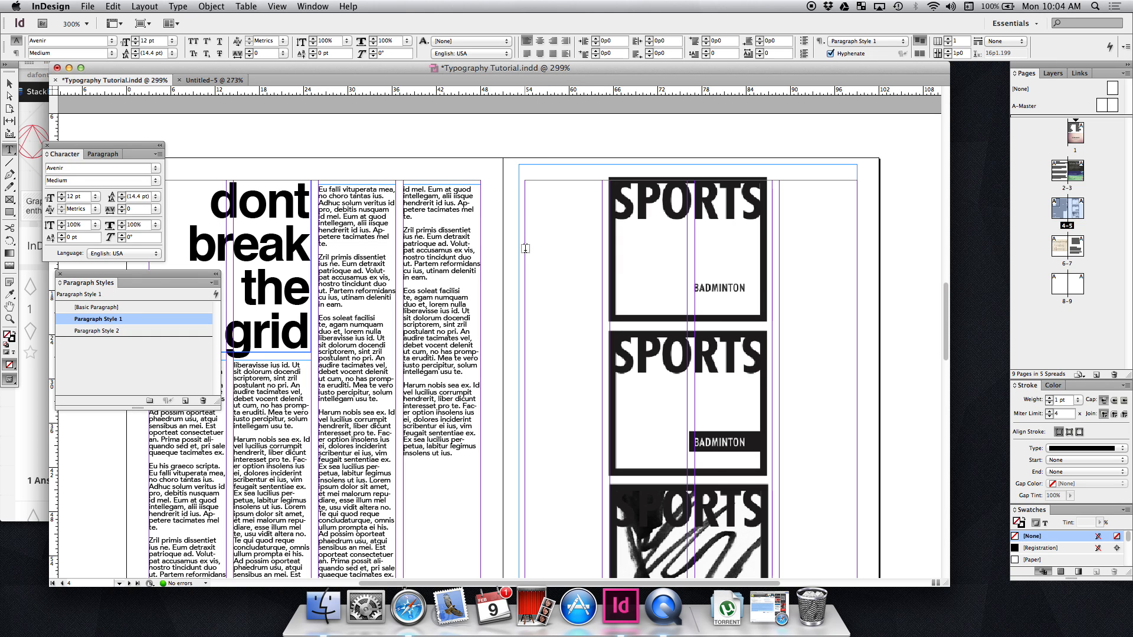